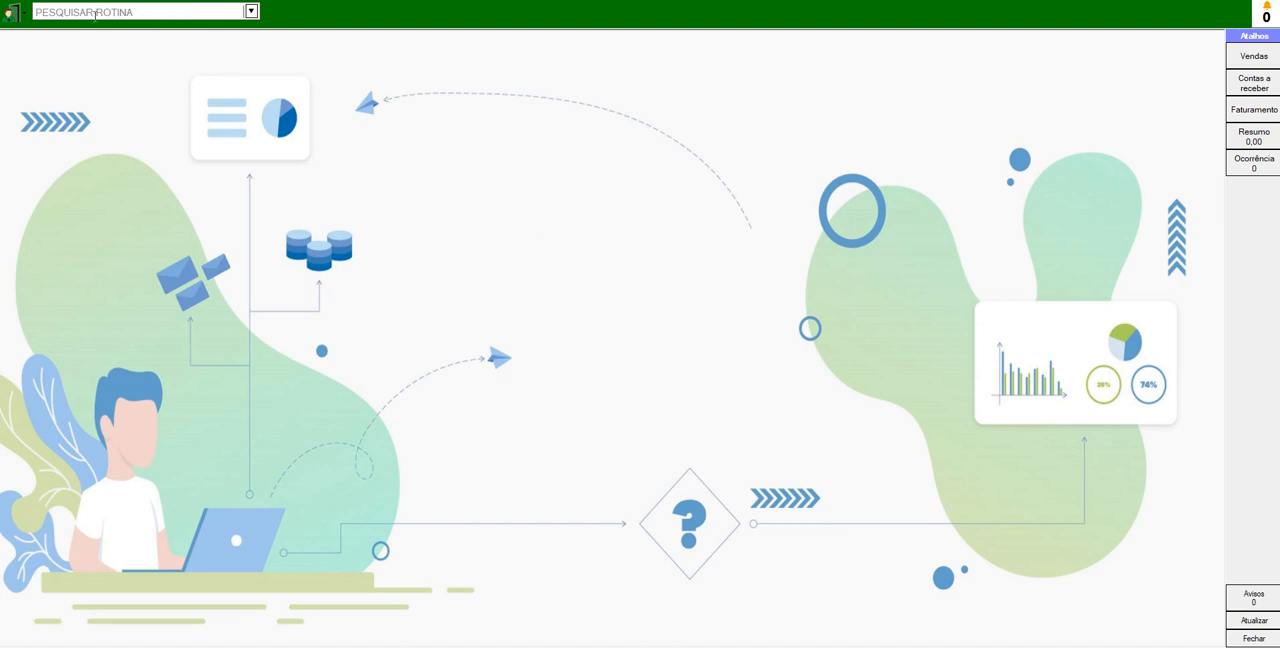
- View the available languages in the Minha Conta settings and close them without saving changes
left_click(18, 27)
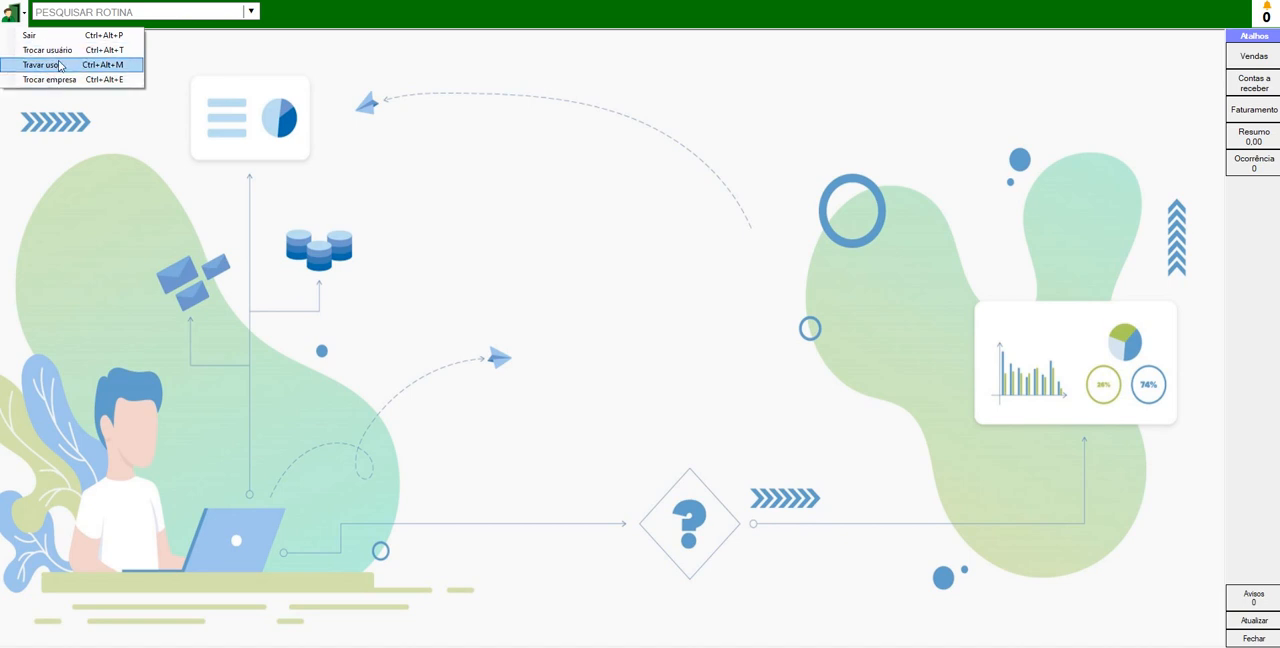
left_click(30, 1)
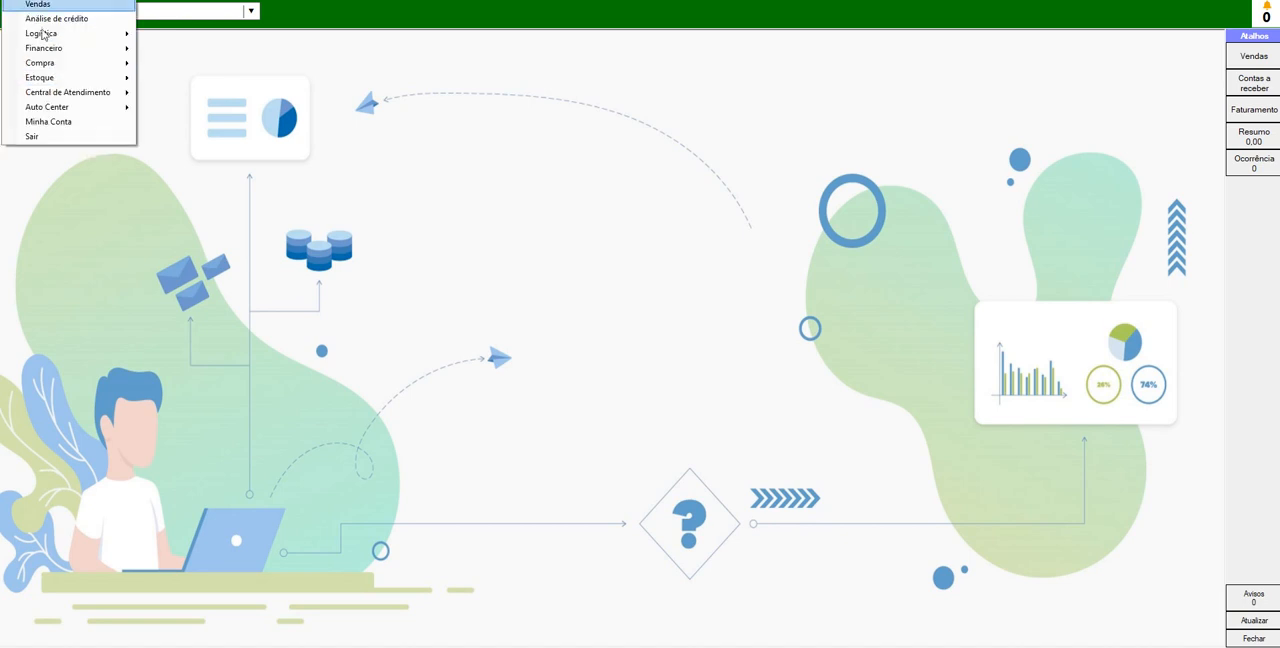
left_click(48, 121)
left_click(721, 349)
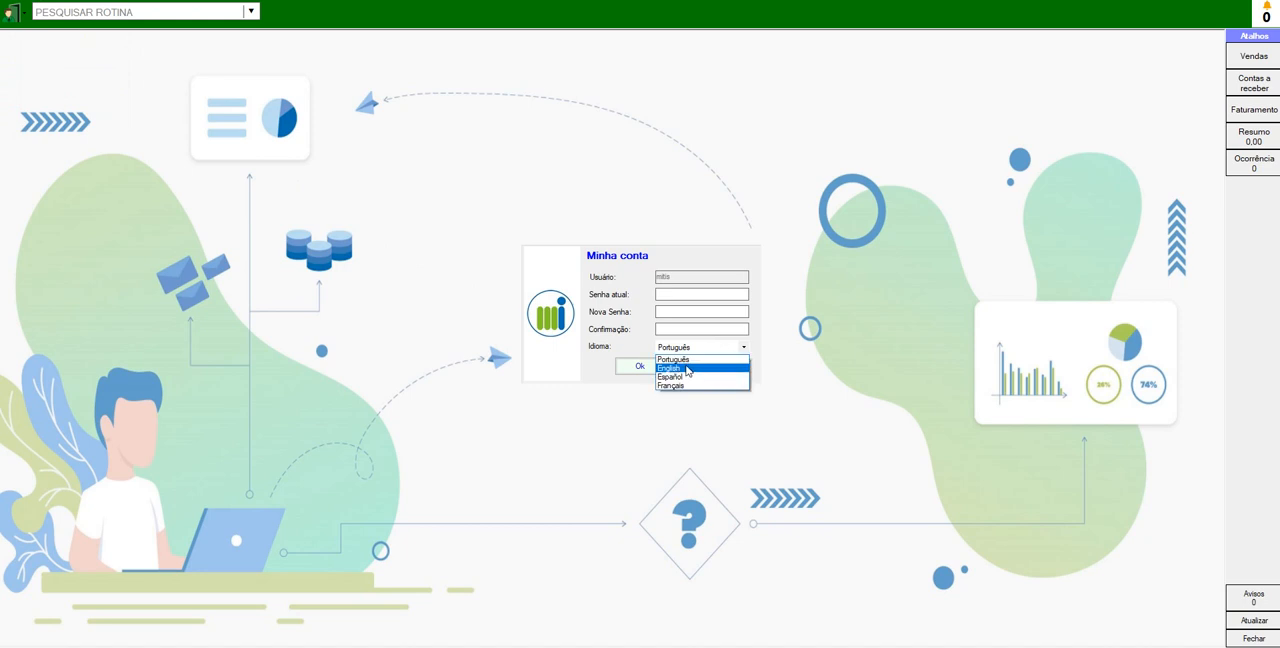
left_click(617, 346)
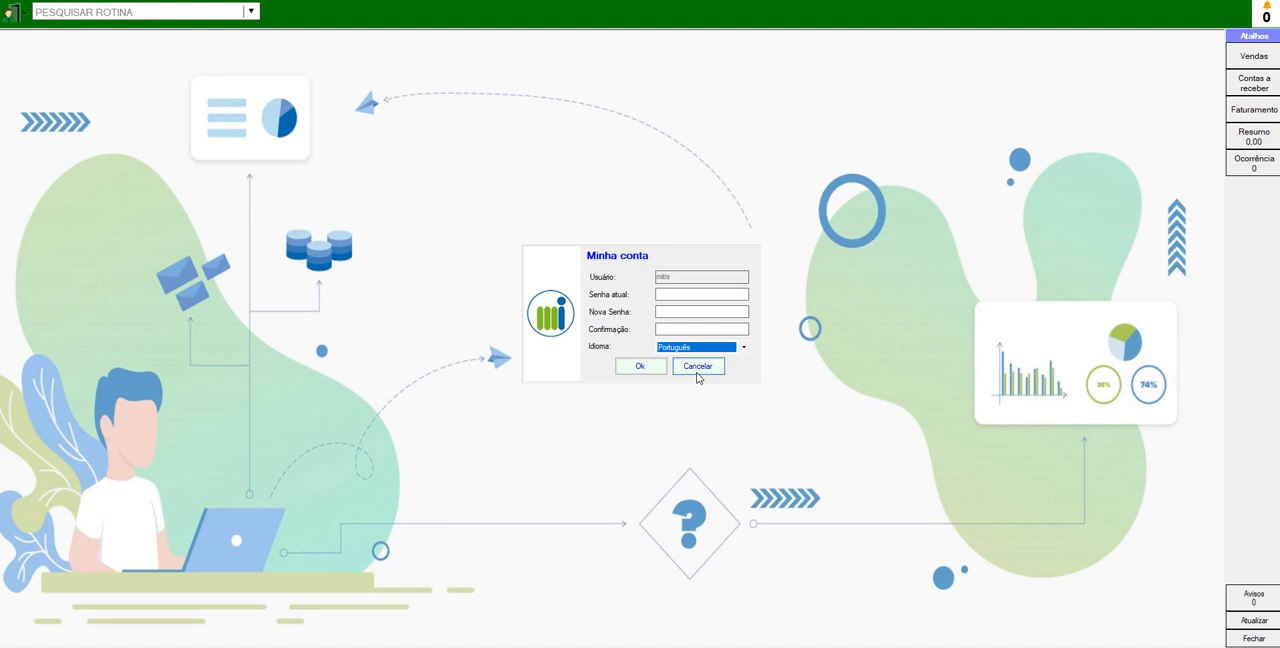
left_click(698, 372)
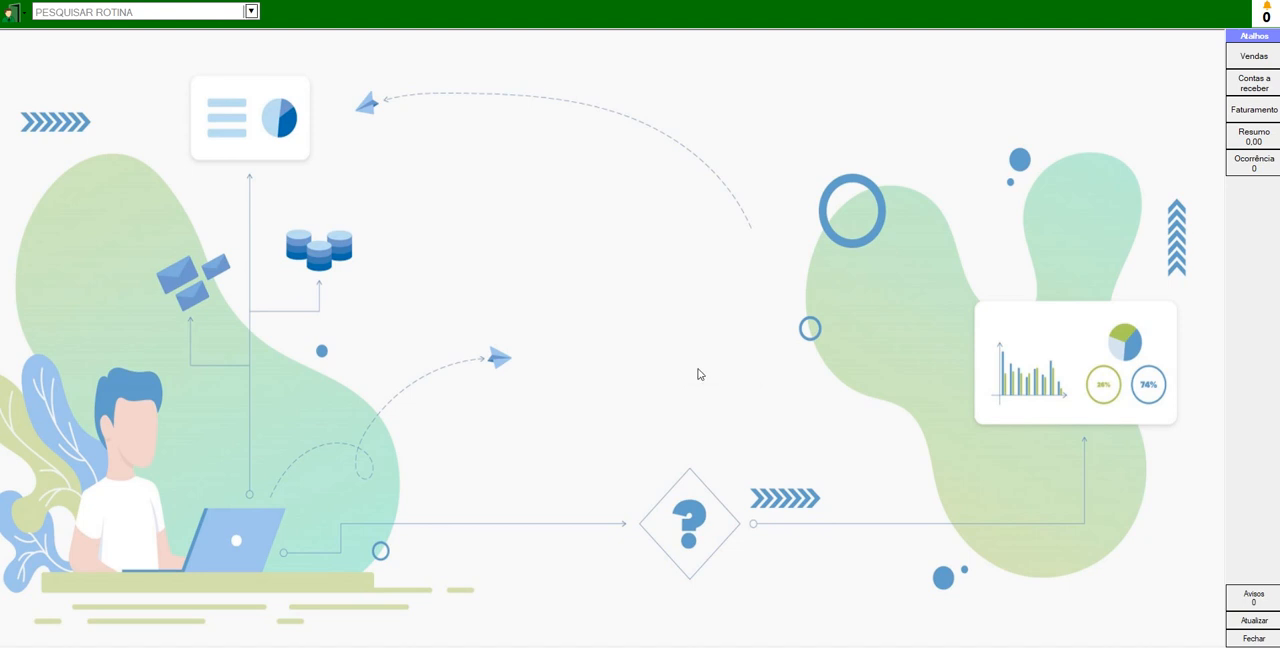
- Search the routines for VENDAS and open the VENDAS routine
left_click(172, 12)
type("SALE")
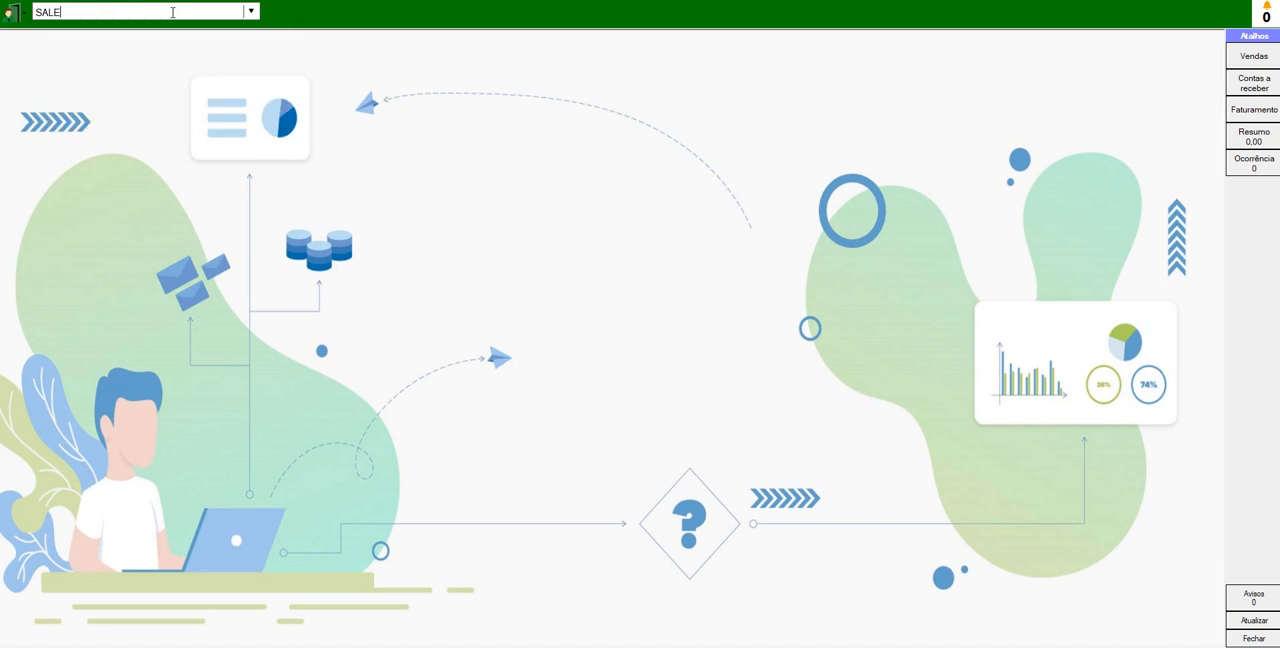
key("BackSpace")
key("BackSpace")
key("BackSpace")
key("BackSpace")
type("V")
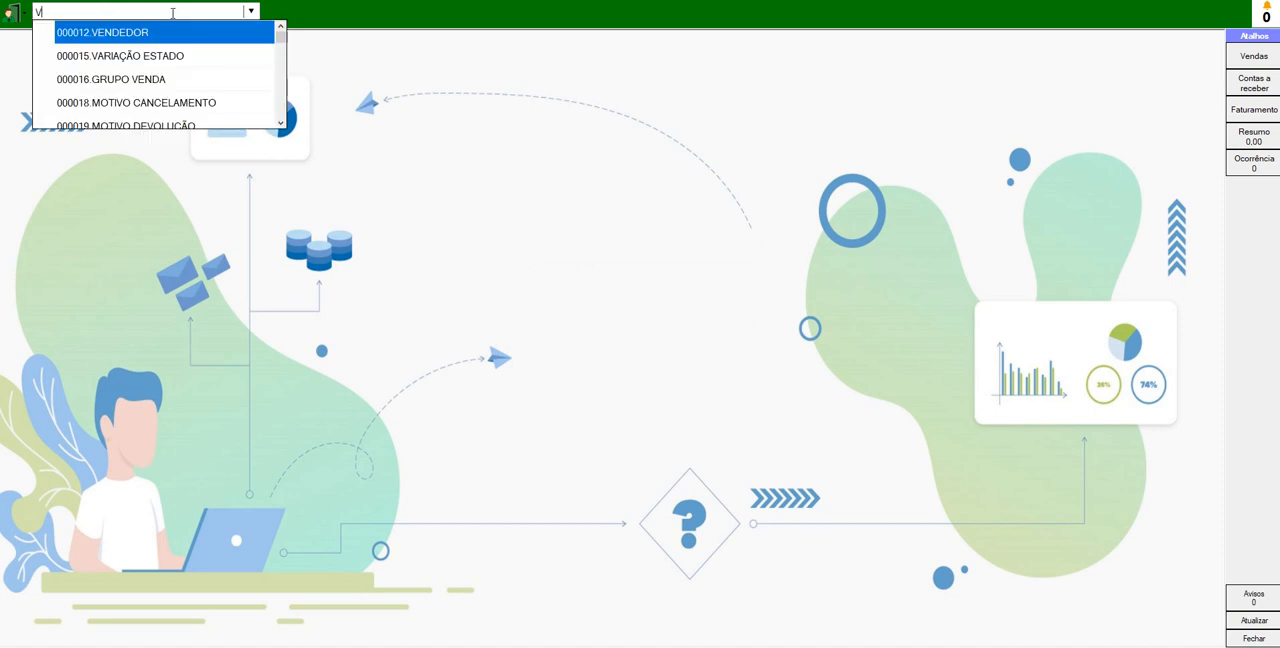
type("ENDAS")
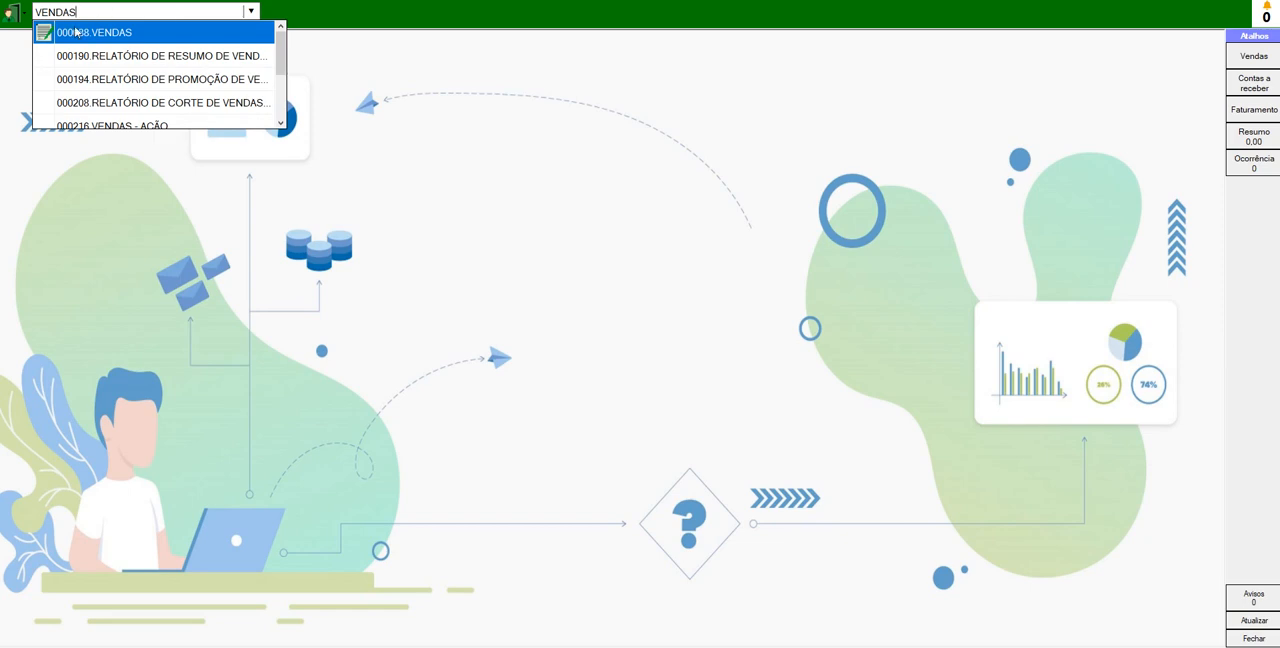
left_click(108, 37)
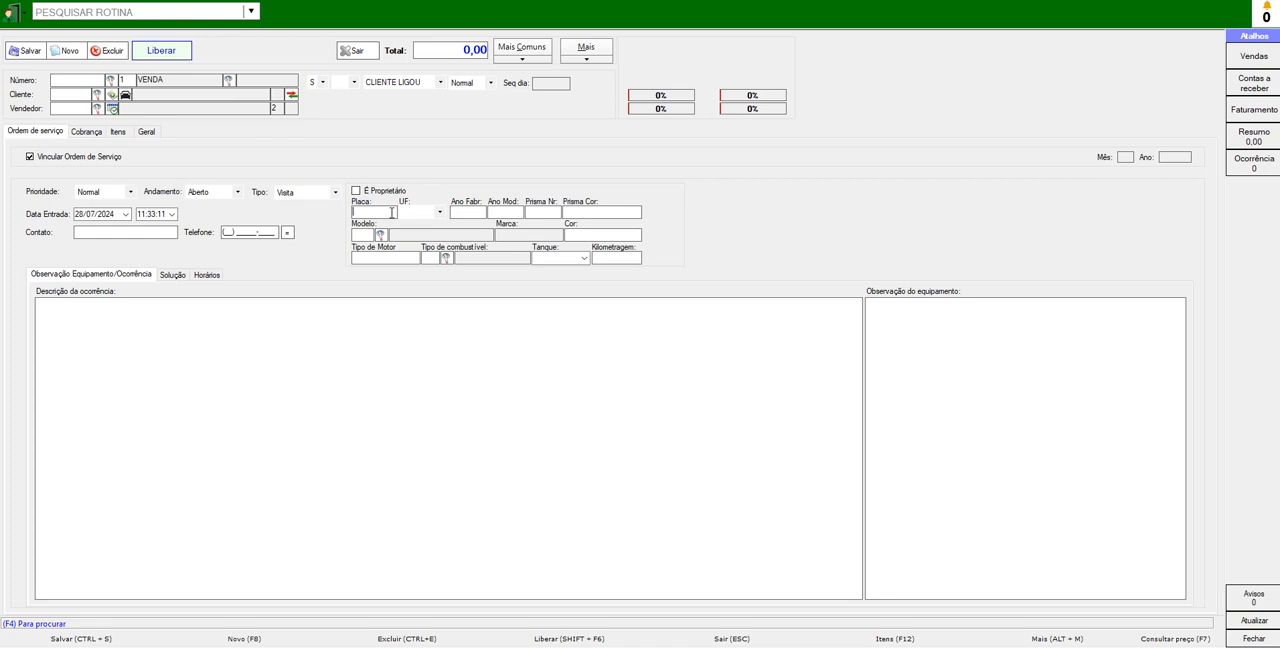
key("Tab")
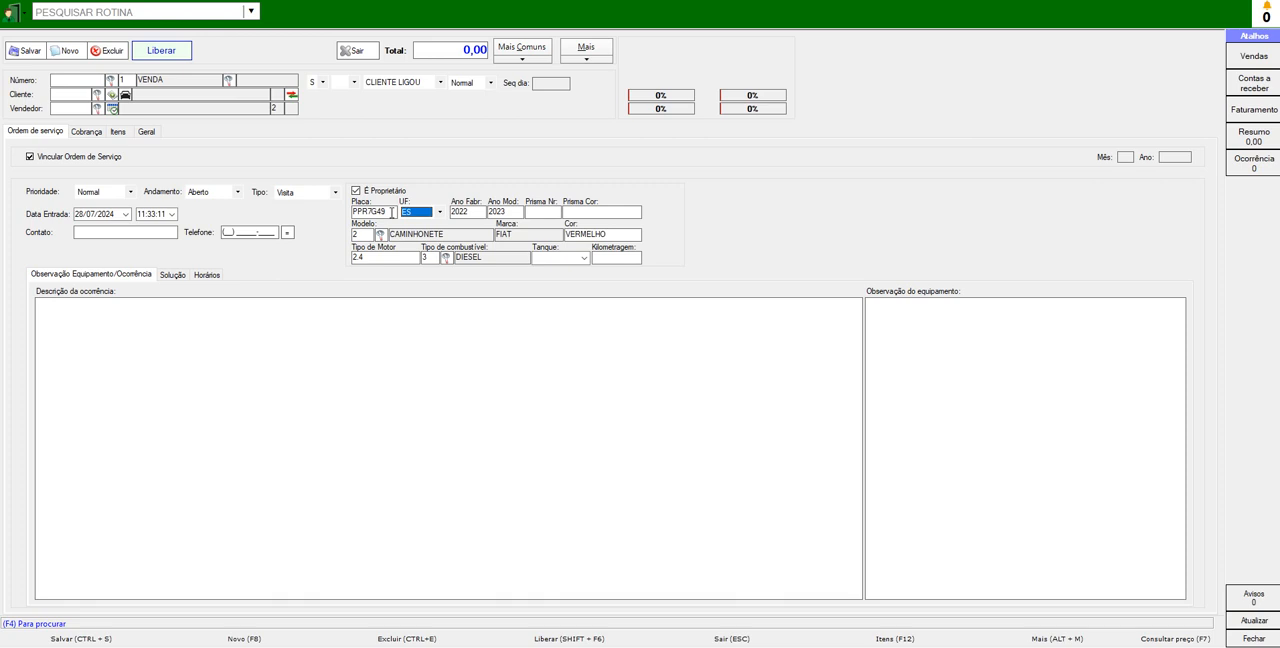
left_click(544, 213)
double_click(365, 211)
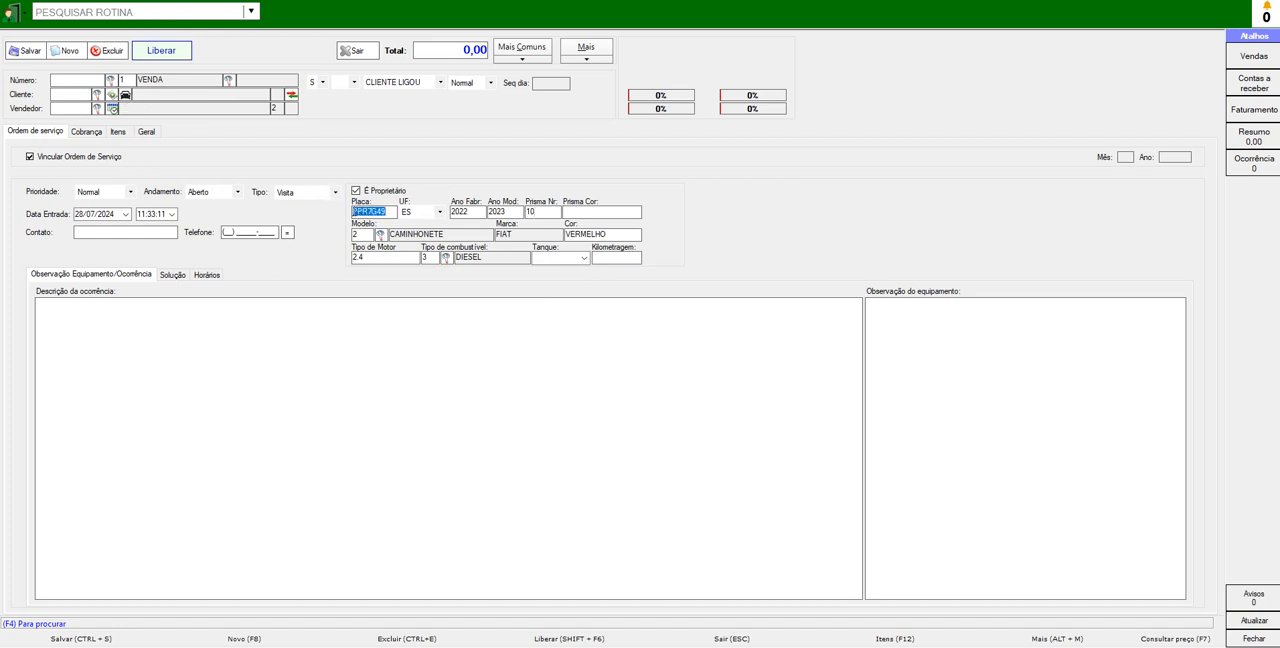
left_click(124, 94)
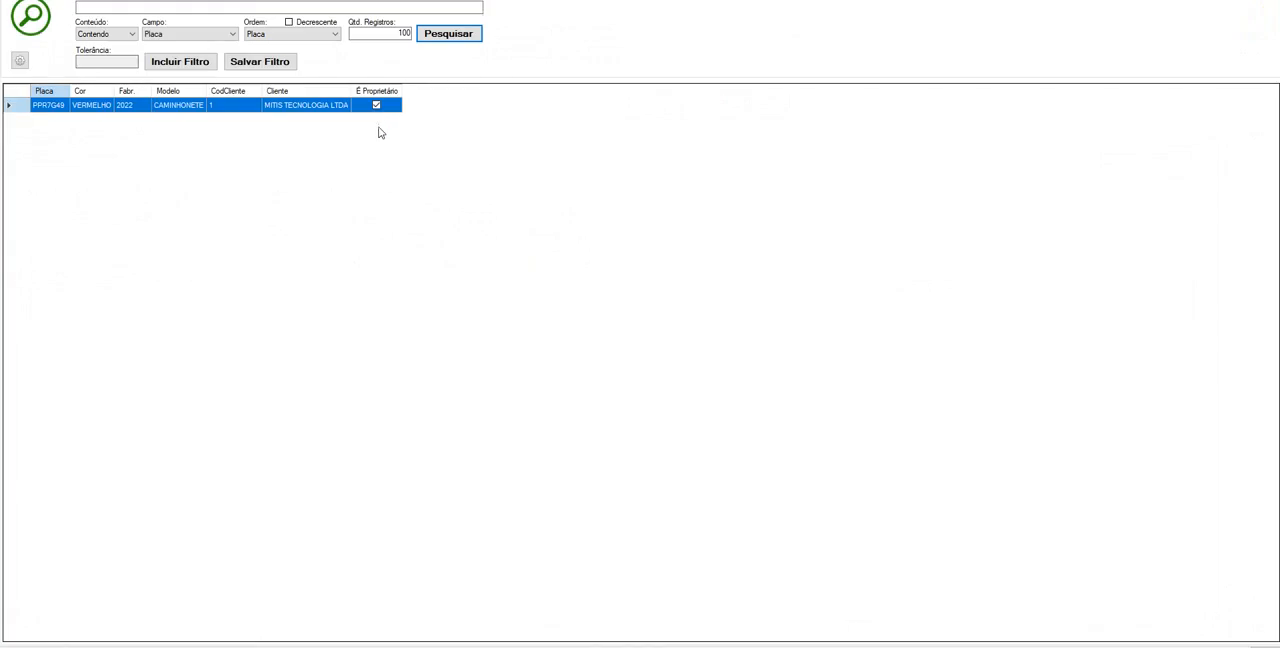
double_click(258, 108)
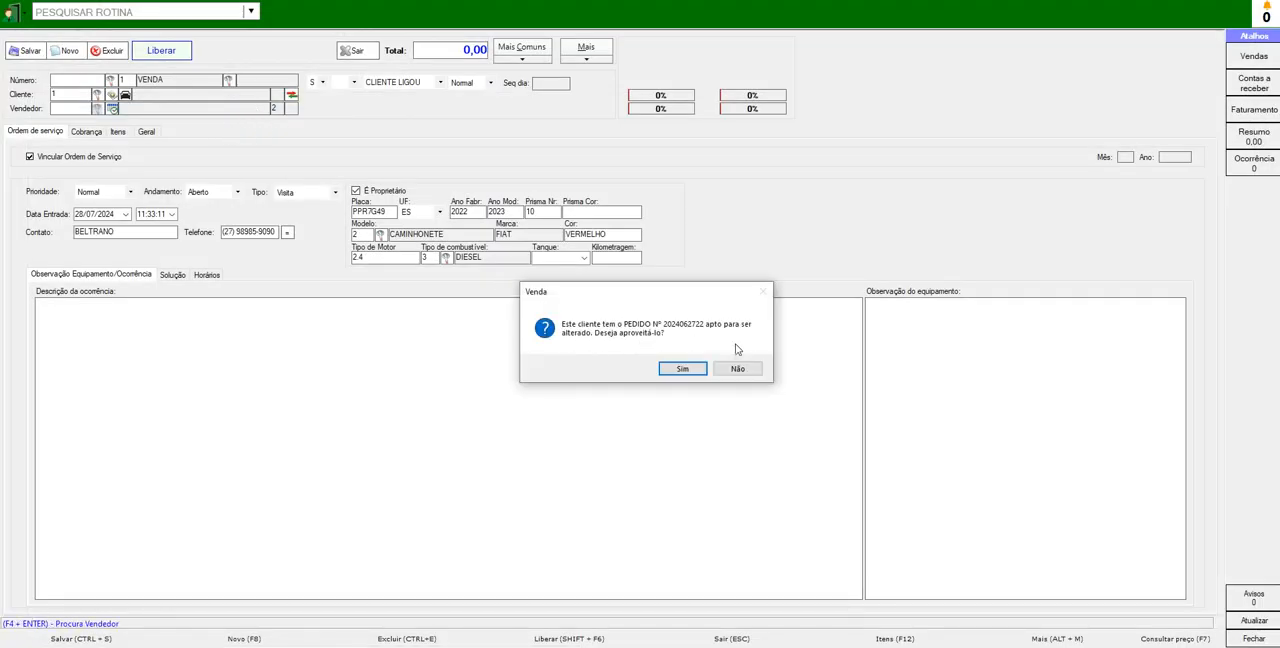
left_click(737, 368)
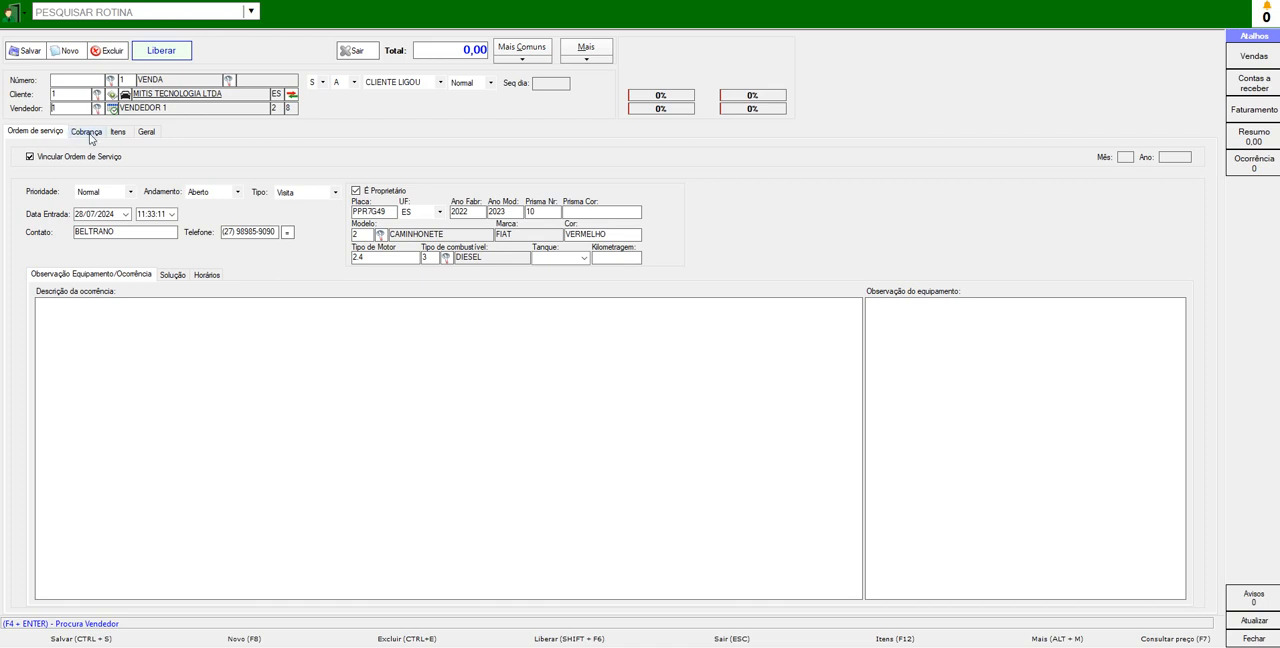
- Find products starting with FIL and add one FILTRO ÓLEO MANN-FILTER W6110 to the order items
left_click(119, 136)
left_click(190, 158)
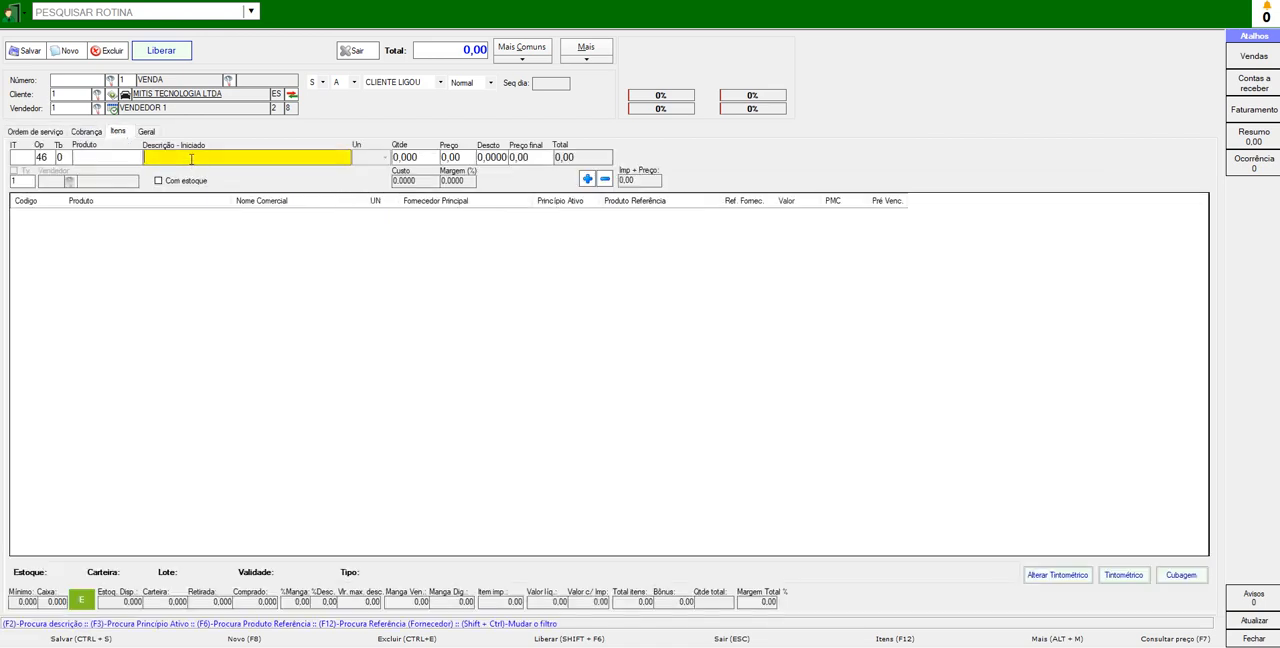
type("FIL")
key("Return")
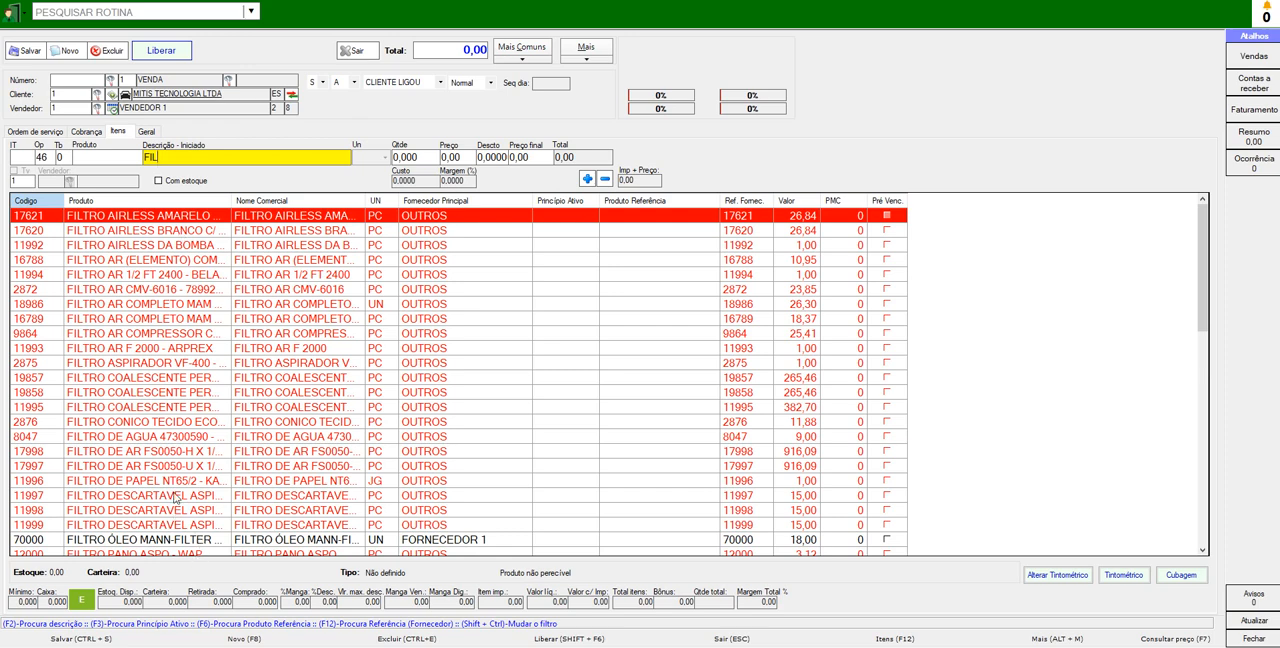
left_click(145, 548)
left_click(145, 543)
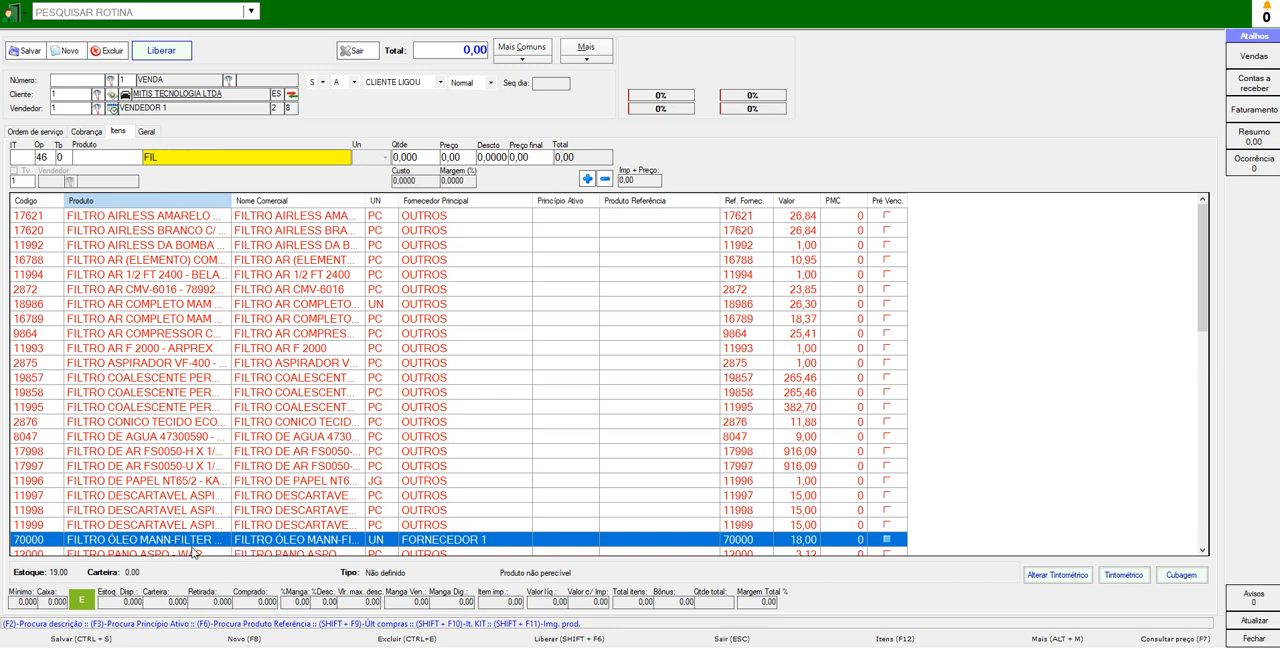
double_click(194, 543)
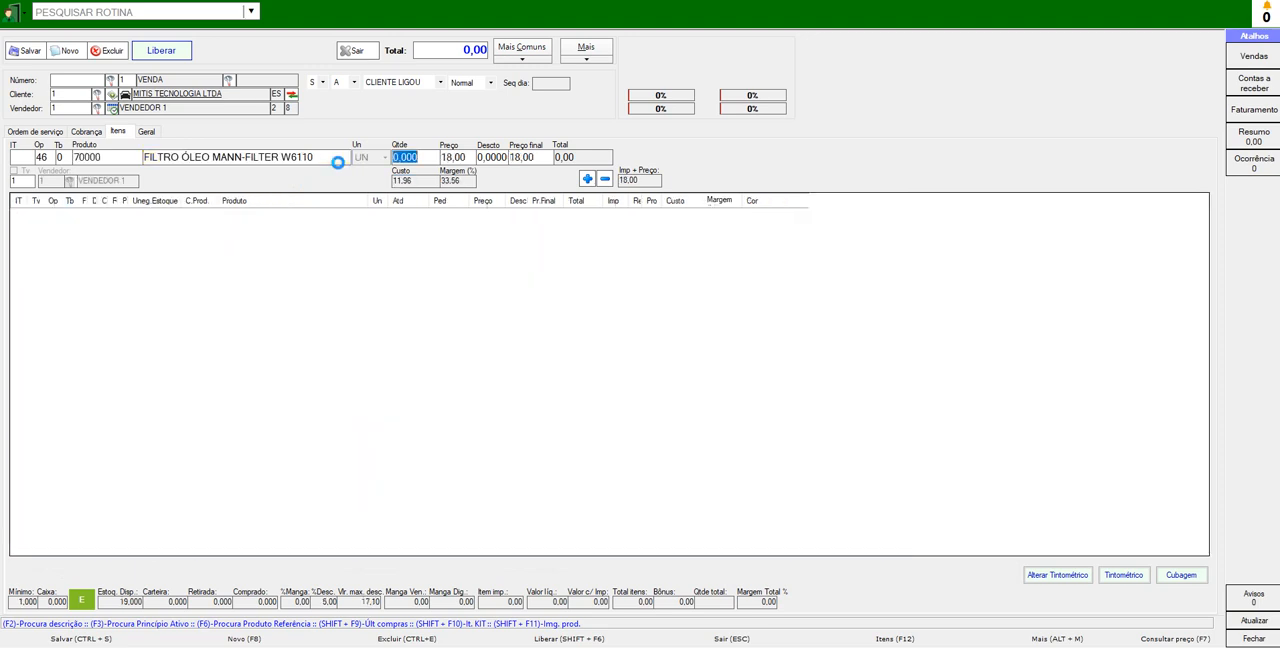
type("1")
key("Return")
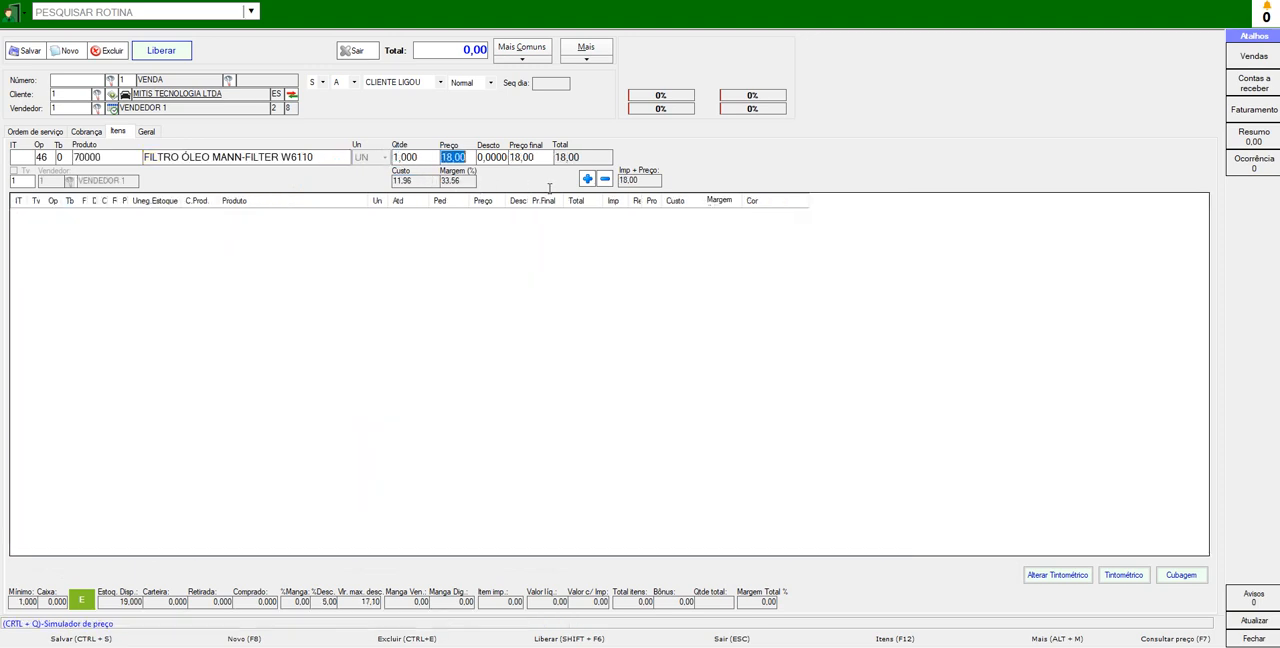
left_click(587, 178)
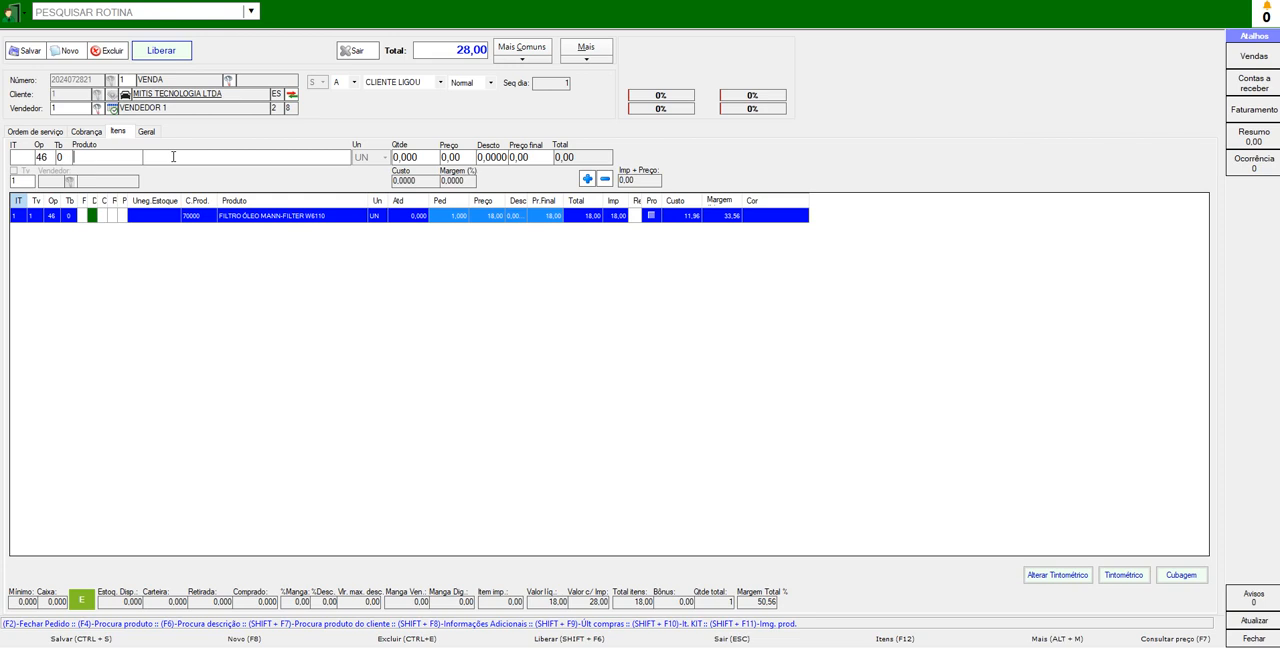
- Find the TROCA DE ÓLEO service and add it to the order items with quantity 1
left_click(212, 157)
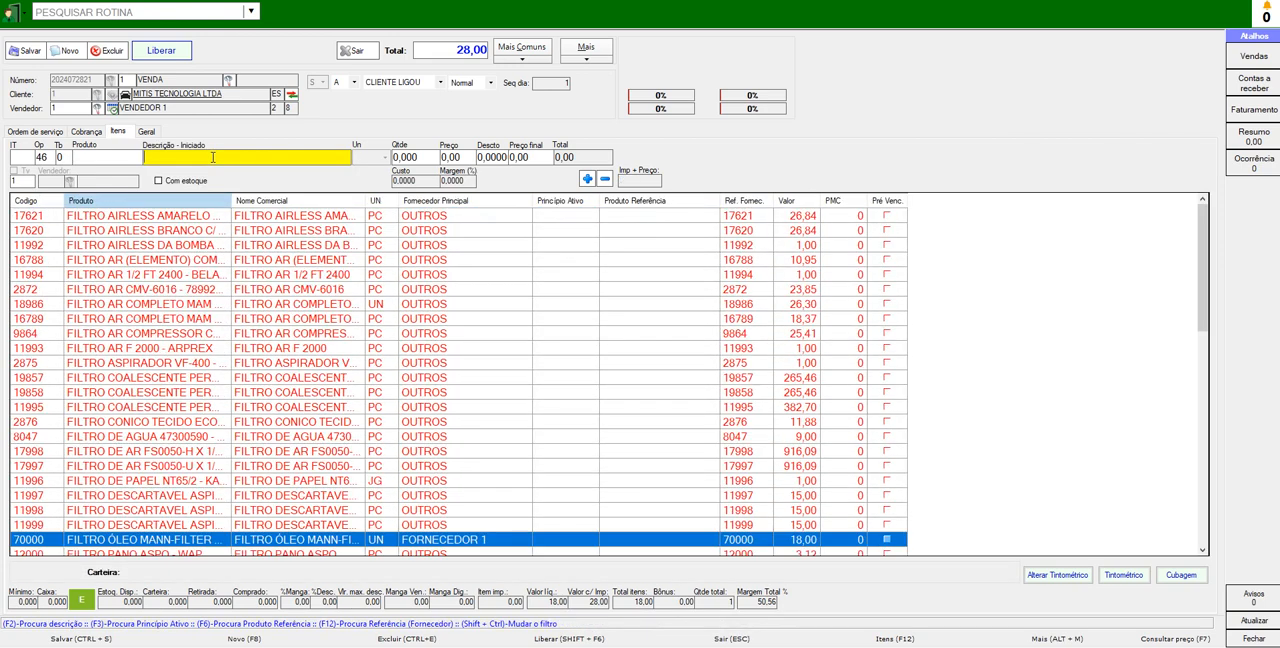
type("TROCA")
double_click(176, 217)
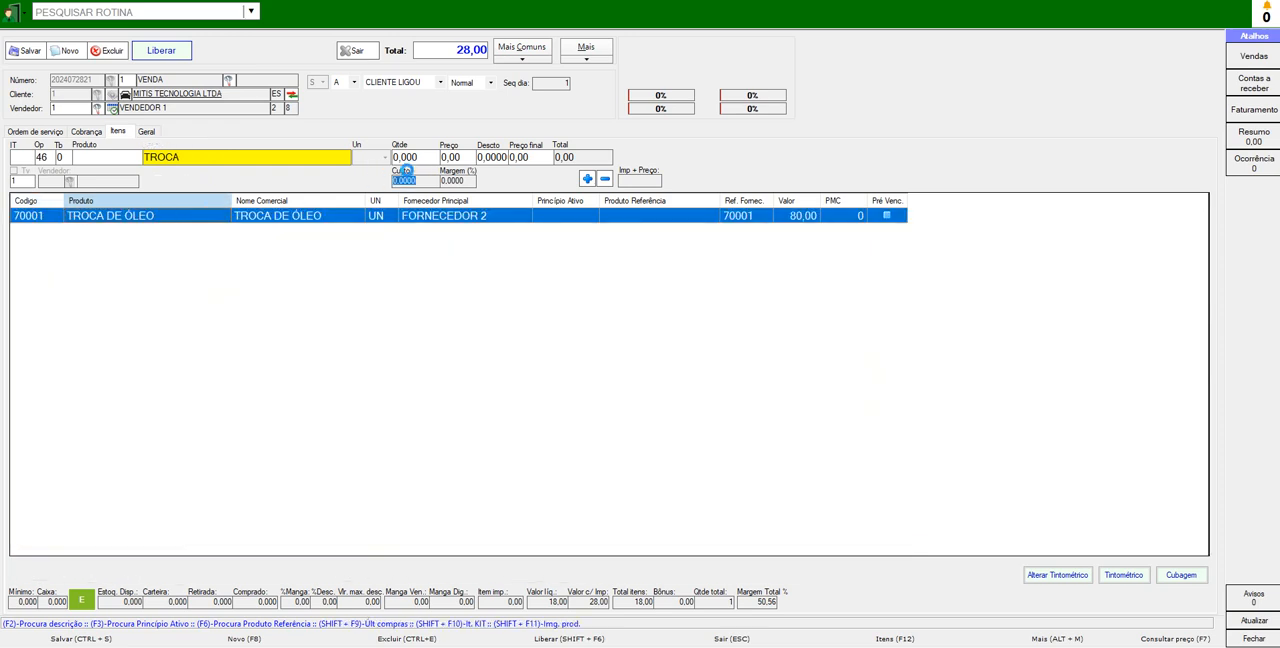
type("1")
key("Return")
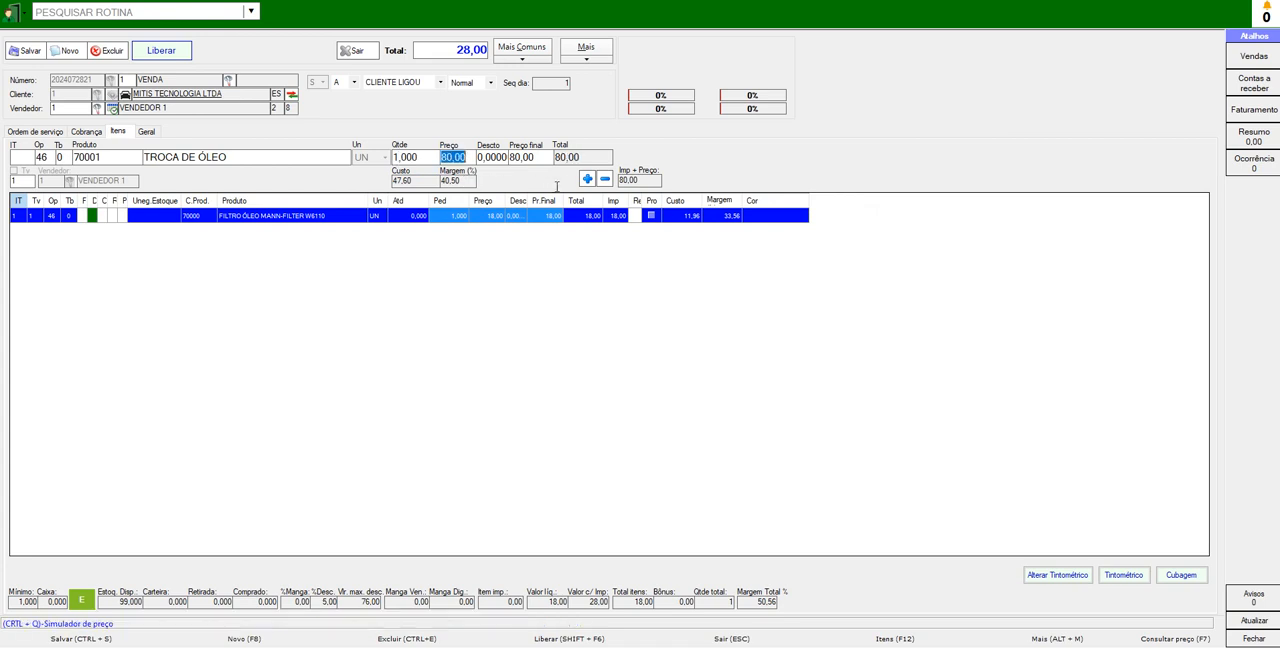
left_click(587, 178)
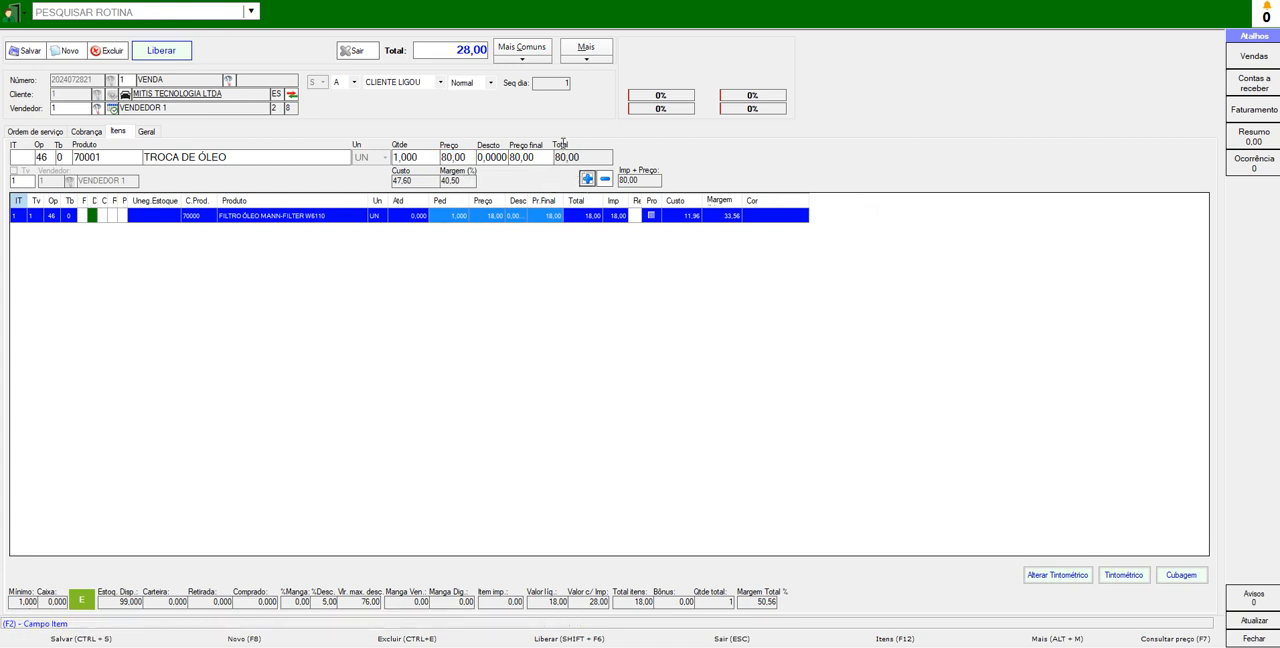
left_click(587, 178)
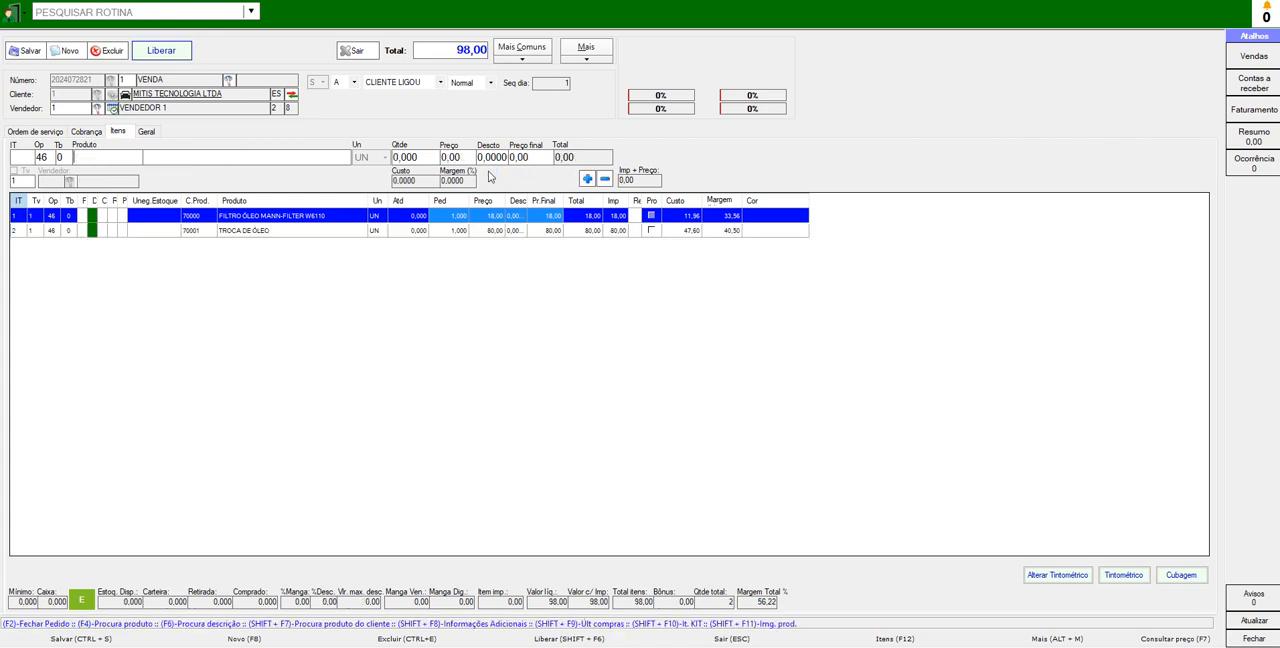
- Look at the reports available for network printing of the order and close the list without printing
left_click(536, 58)
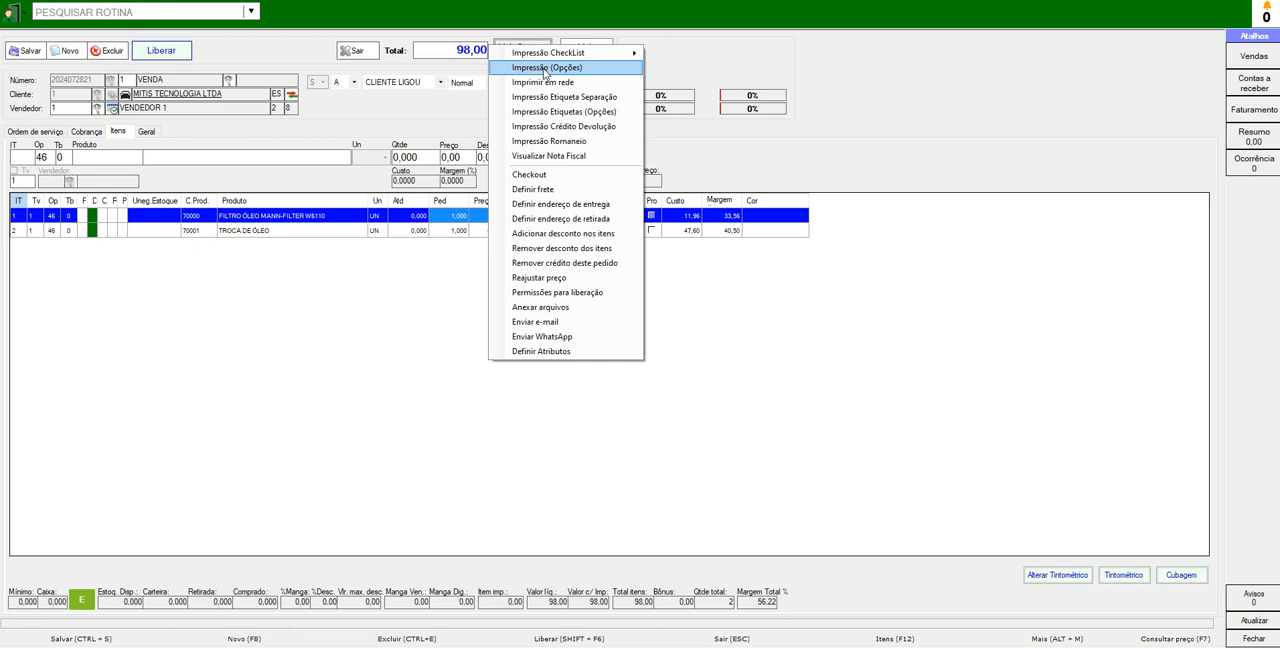
left_click(546, 84)
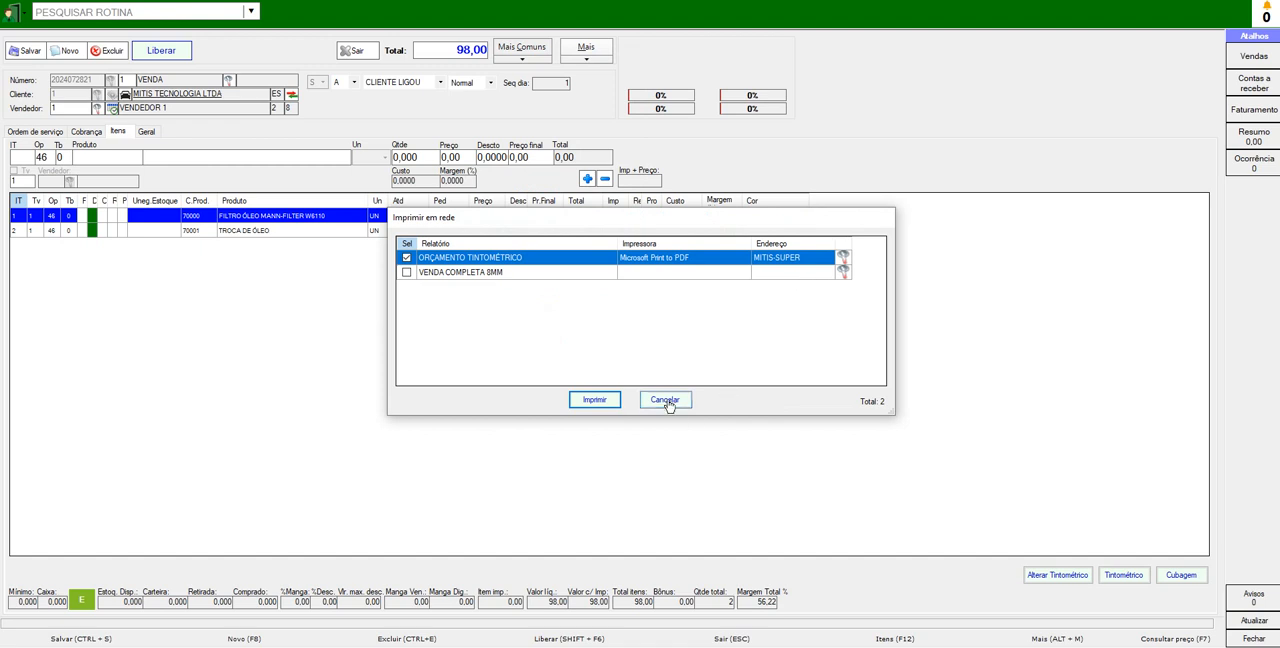
left_click(667, 402)
- Preview the order with the VENDA COMPLETA report and close the preview and its print options
left_click(521, 48)
left_click(540, 50)
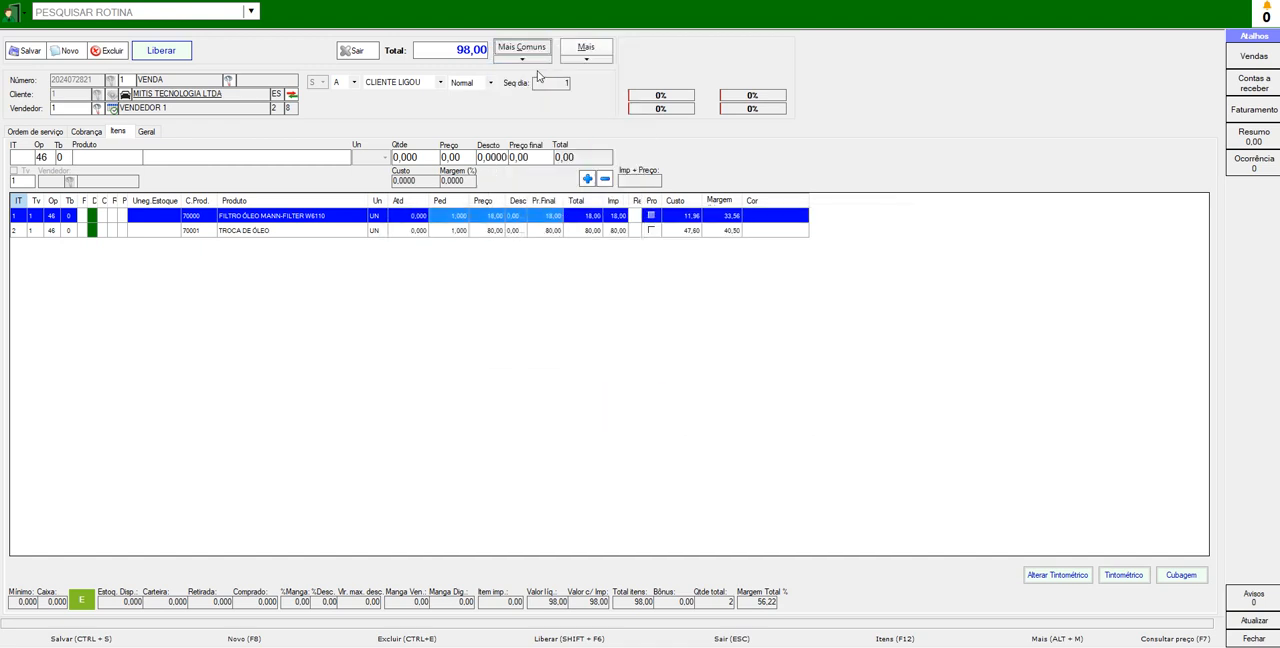
left_click(609, 275)
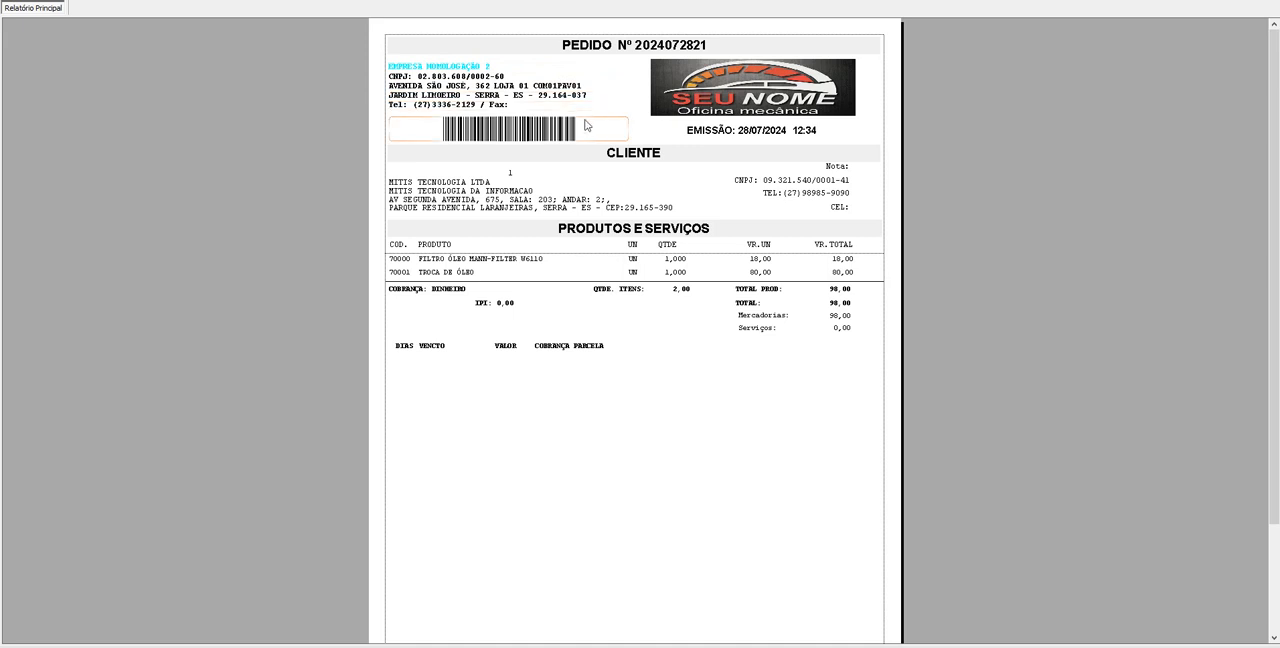
key("Escape")
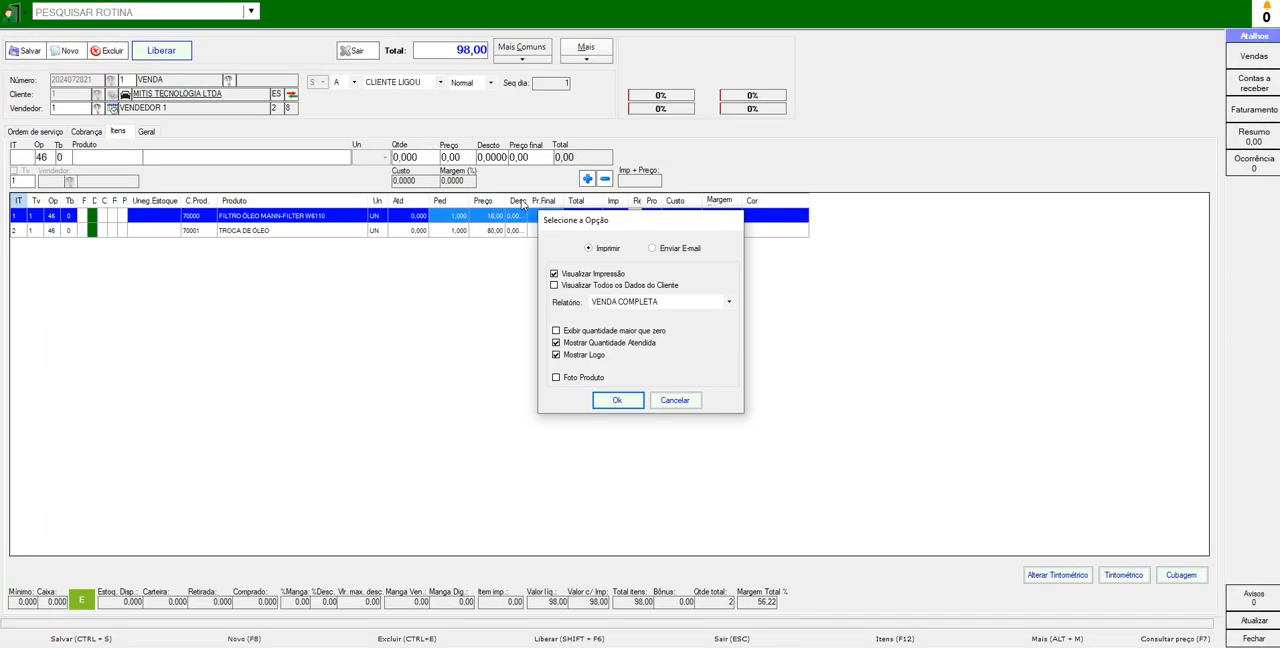
left_click(675, 400)
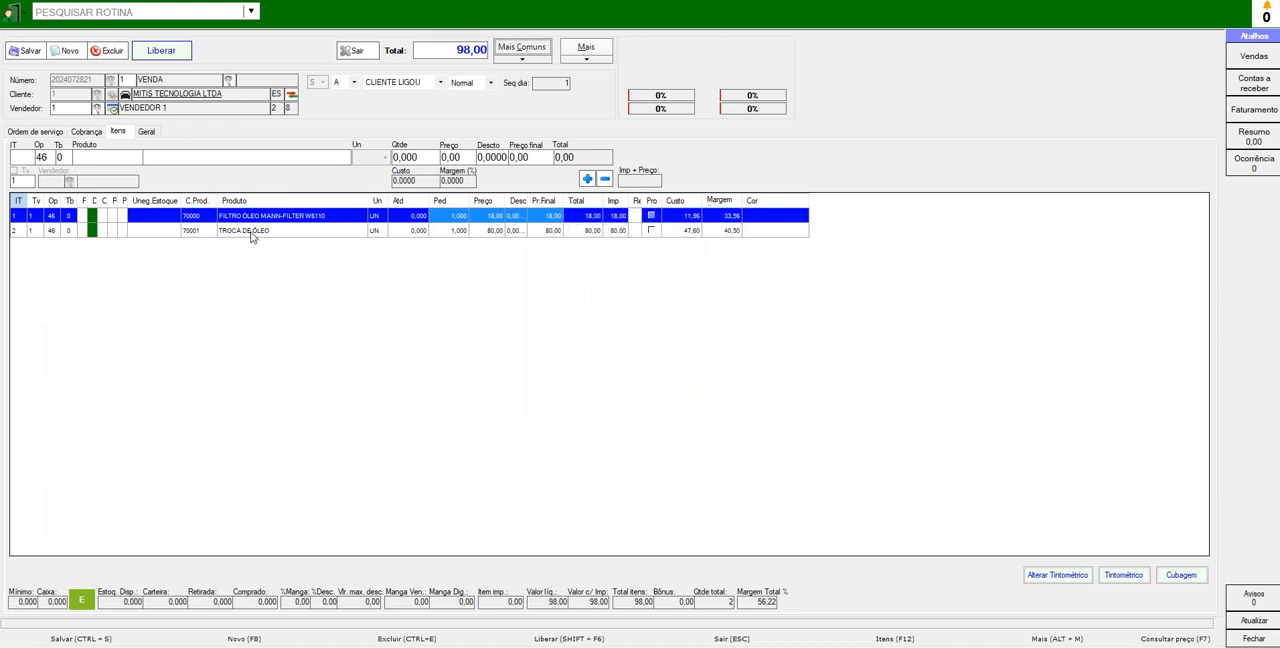
- Assign the mechanic with code 2 to the TROCA DE ÓLEO item in its detailed information and save
left_click(252, 231)
double_click(246, 233)
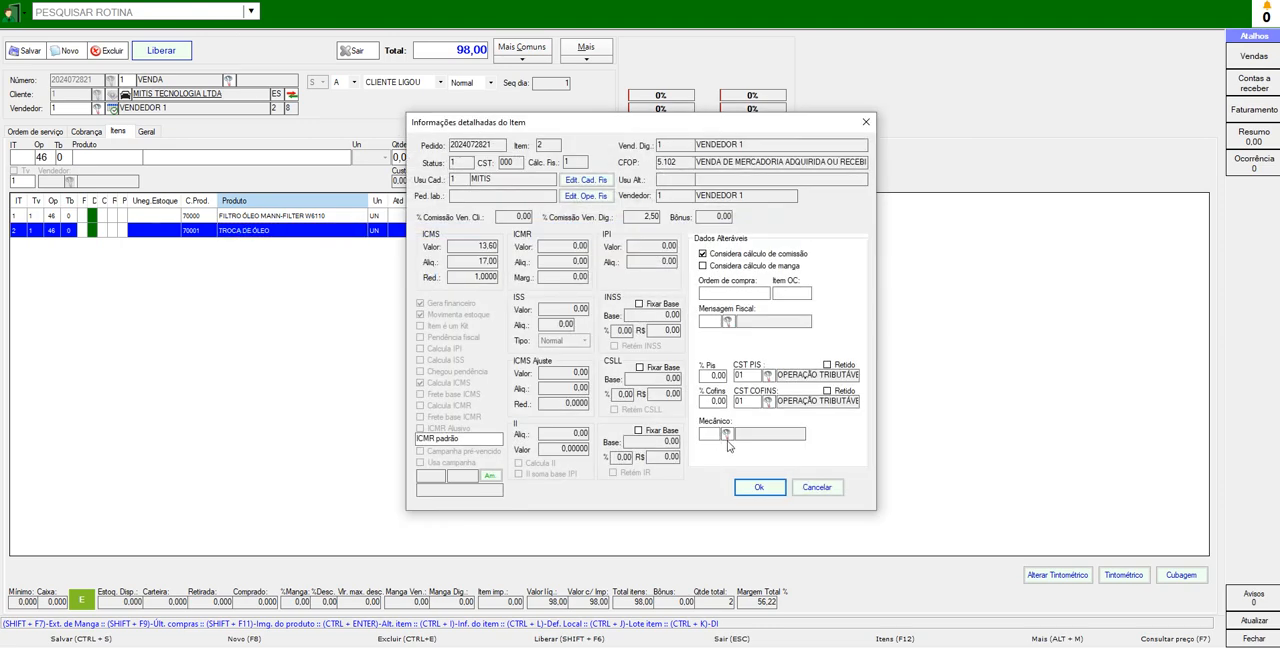
left_click(728, 436)
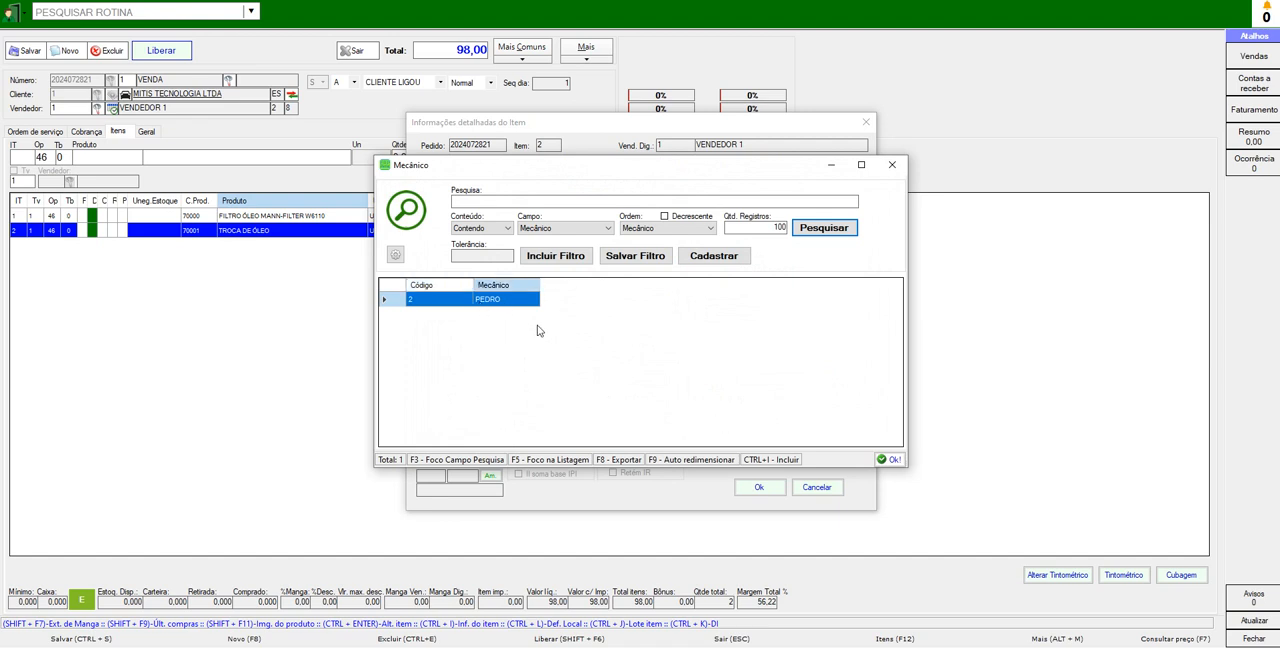
left_click(889, 460)
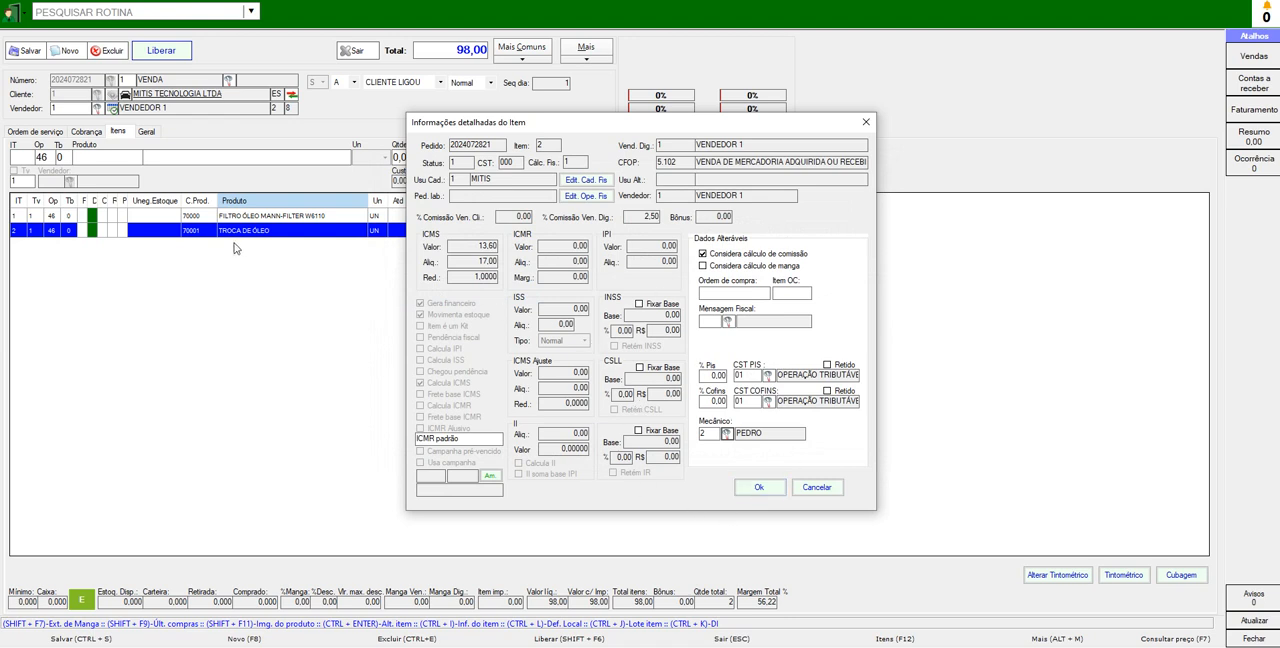
left_click(764, 492)
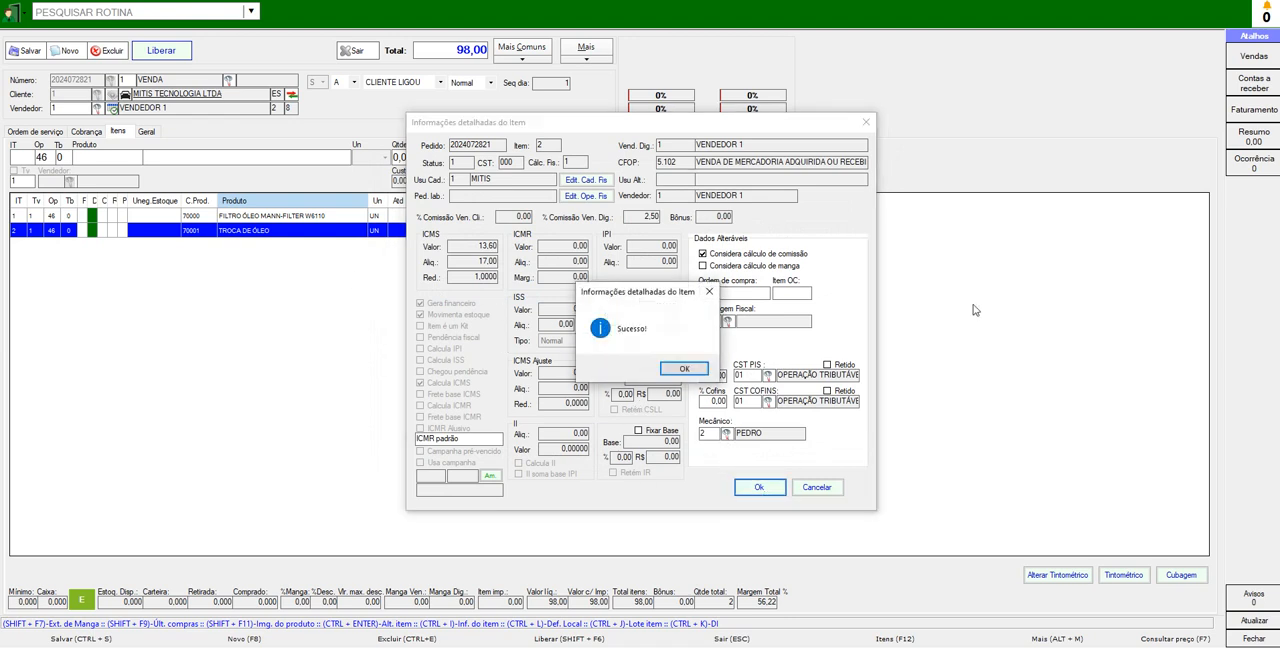
- Preview the printable entry checklist (Checklist de Entrada) for the order and close the preview
left_click(699, 371)
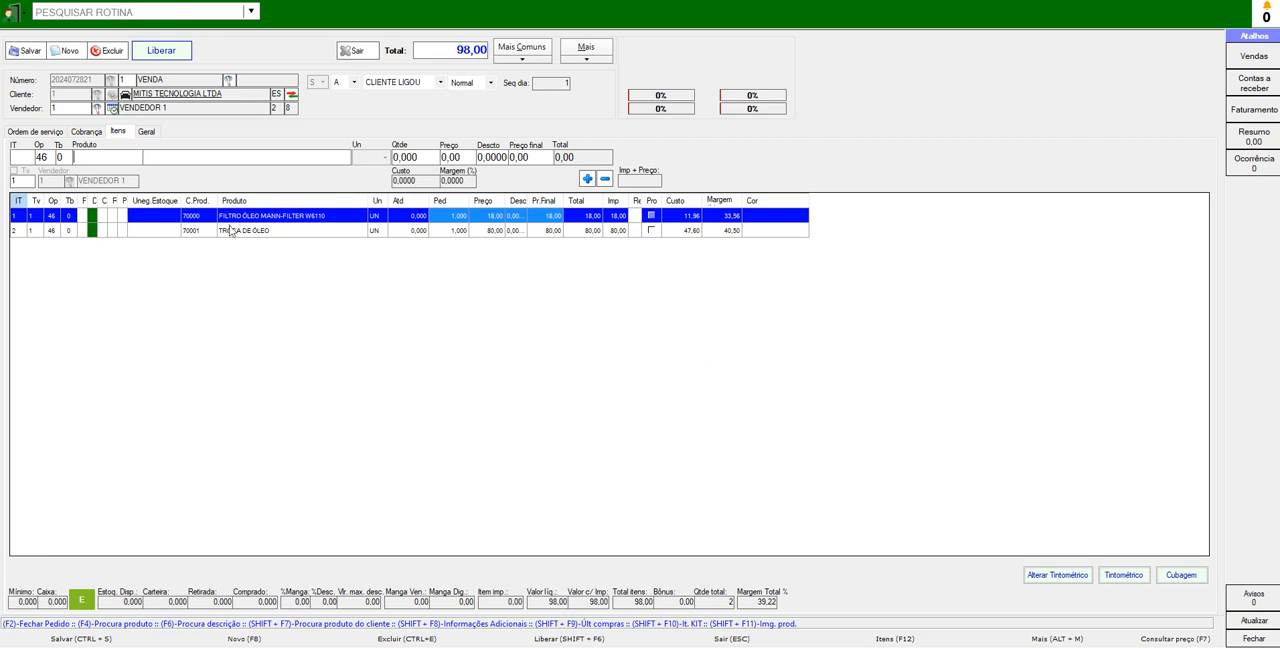
left_click(526, 62)
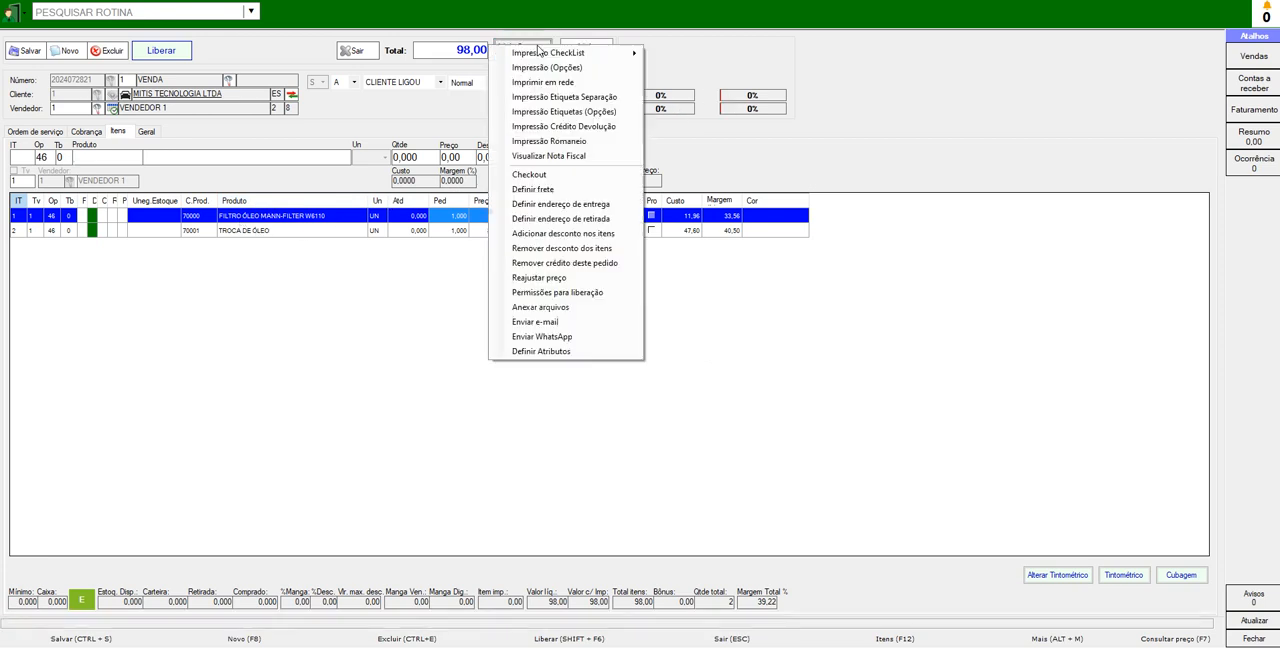
mouse_move(562, 58)
left_click(671, 56)
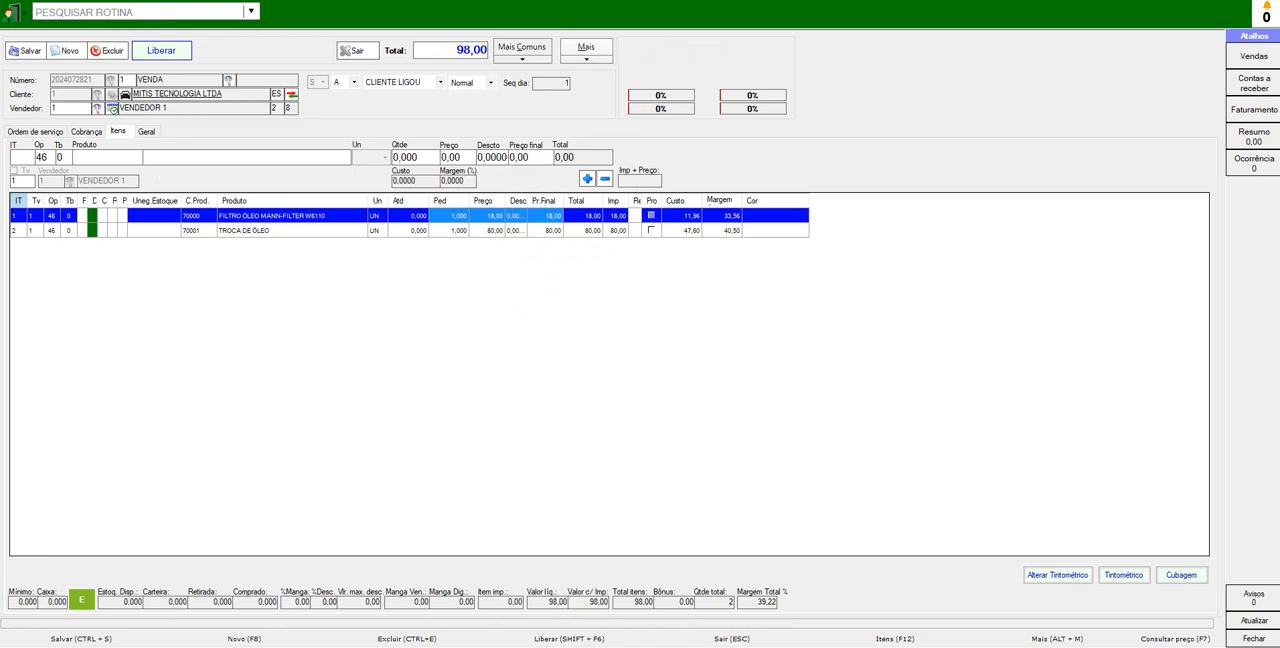
double_click(565, 139)
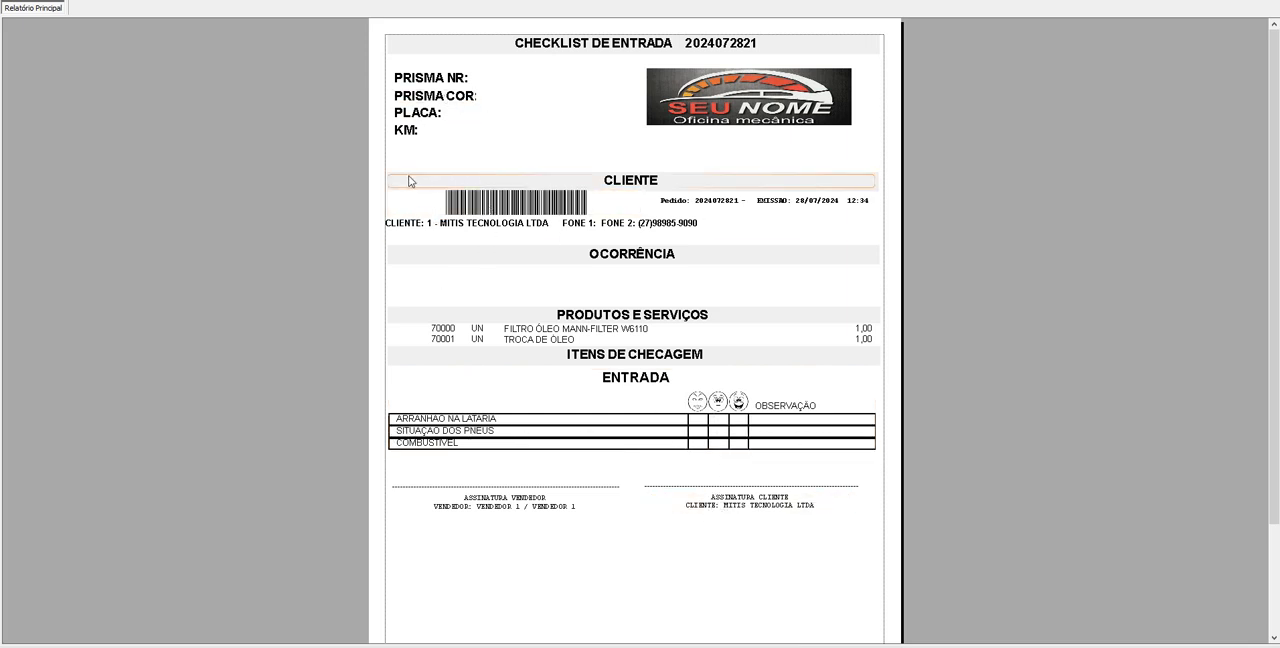
key("Escape")
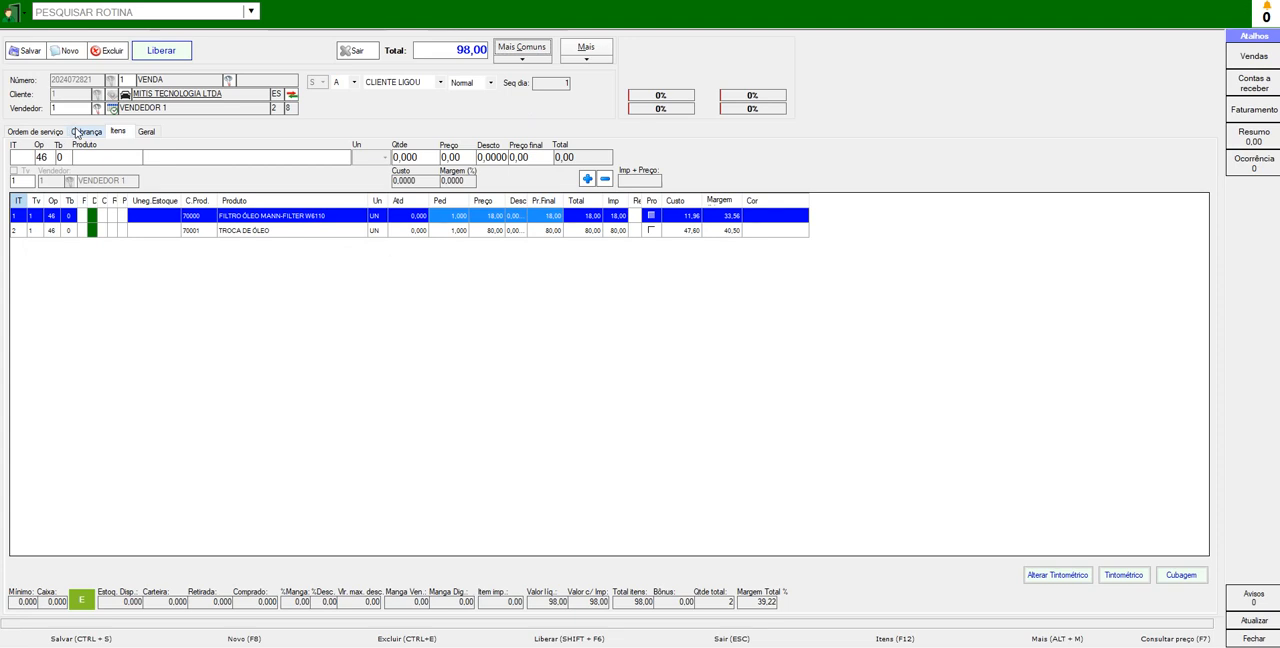
- Review the order's service order and billing data and look through its additional query and print options without choosing any
left_click(37, 132)
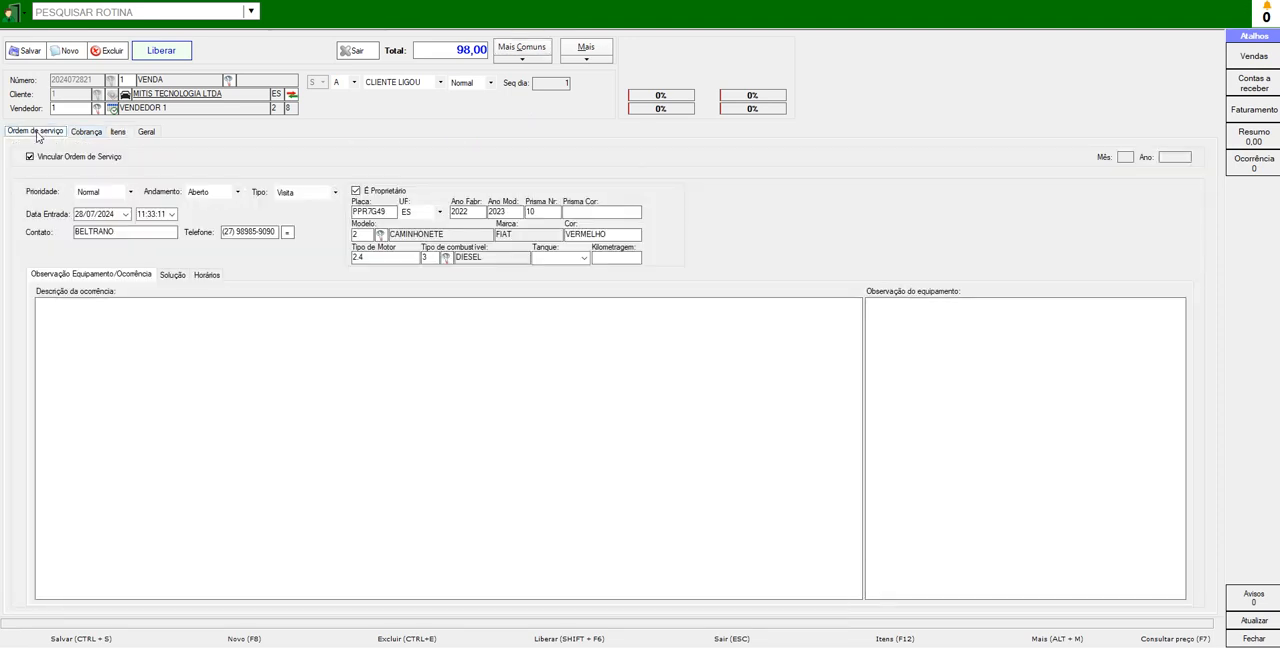
left_click(82, 132)
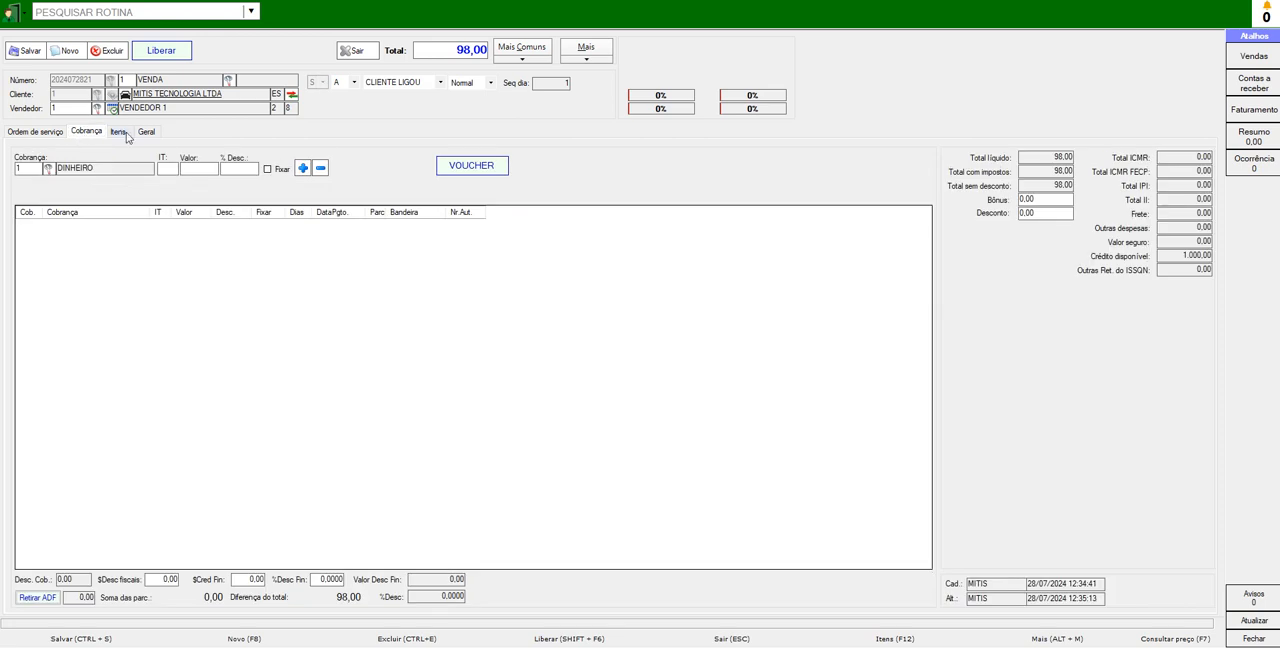
left_click(575, 54)
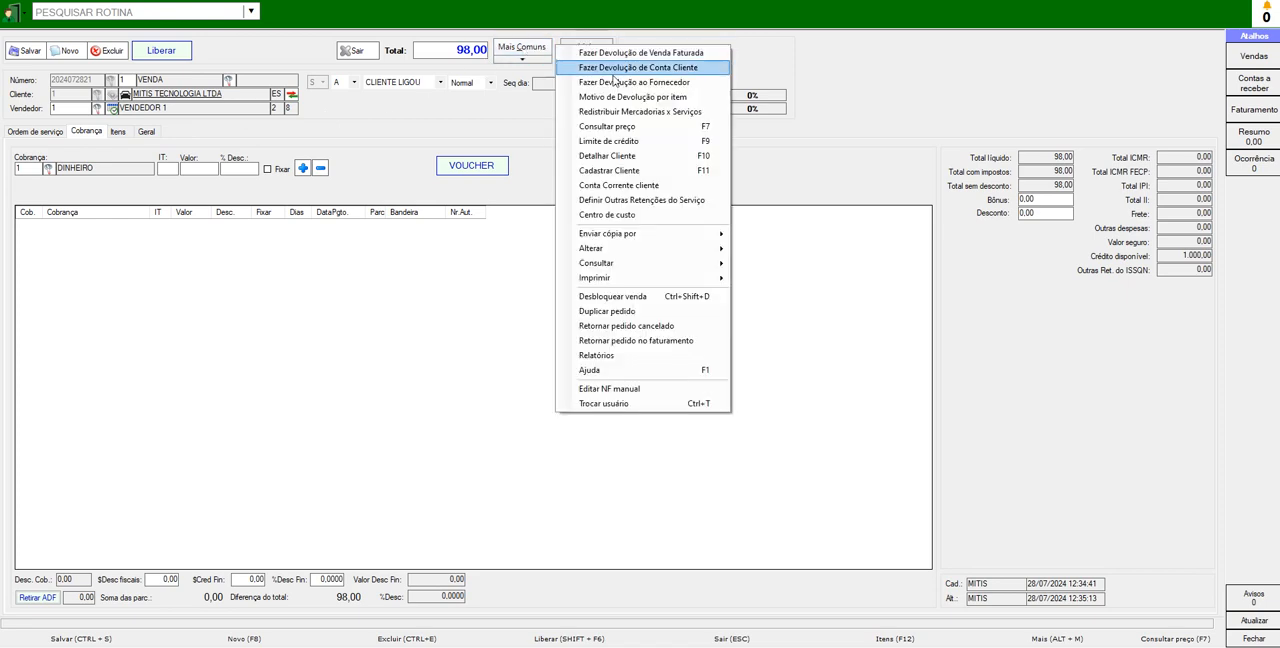
mouse_move(713, 266)
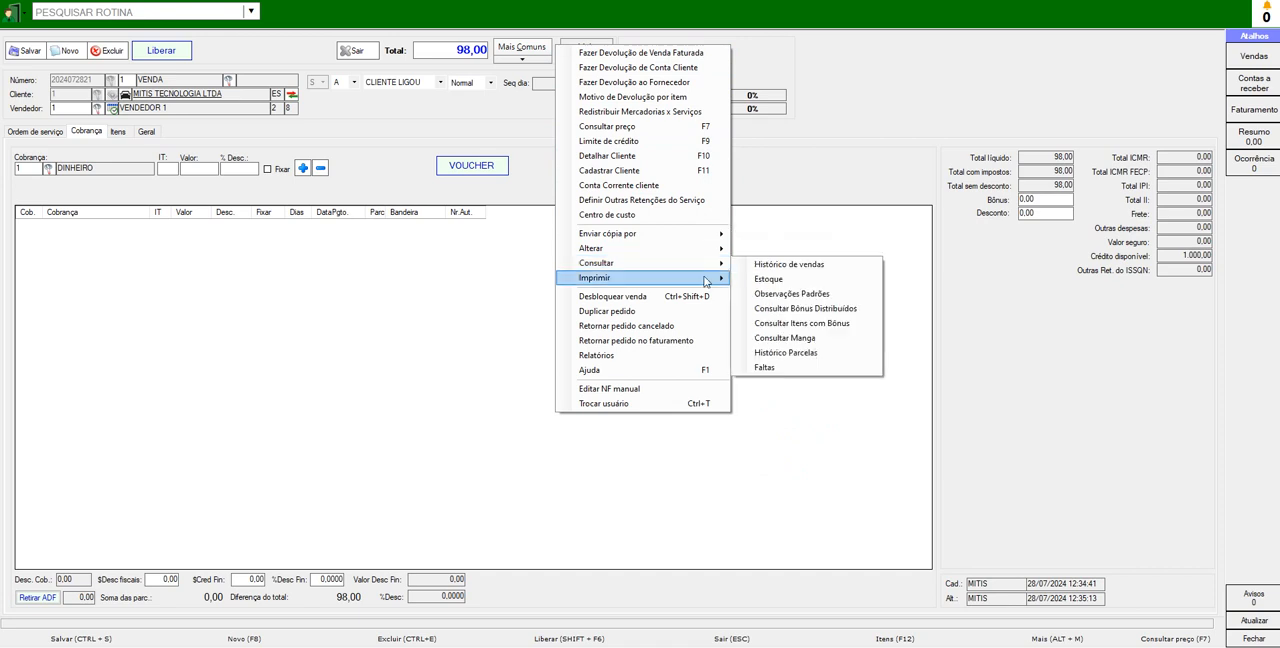
mouse_move(684, 236)
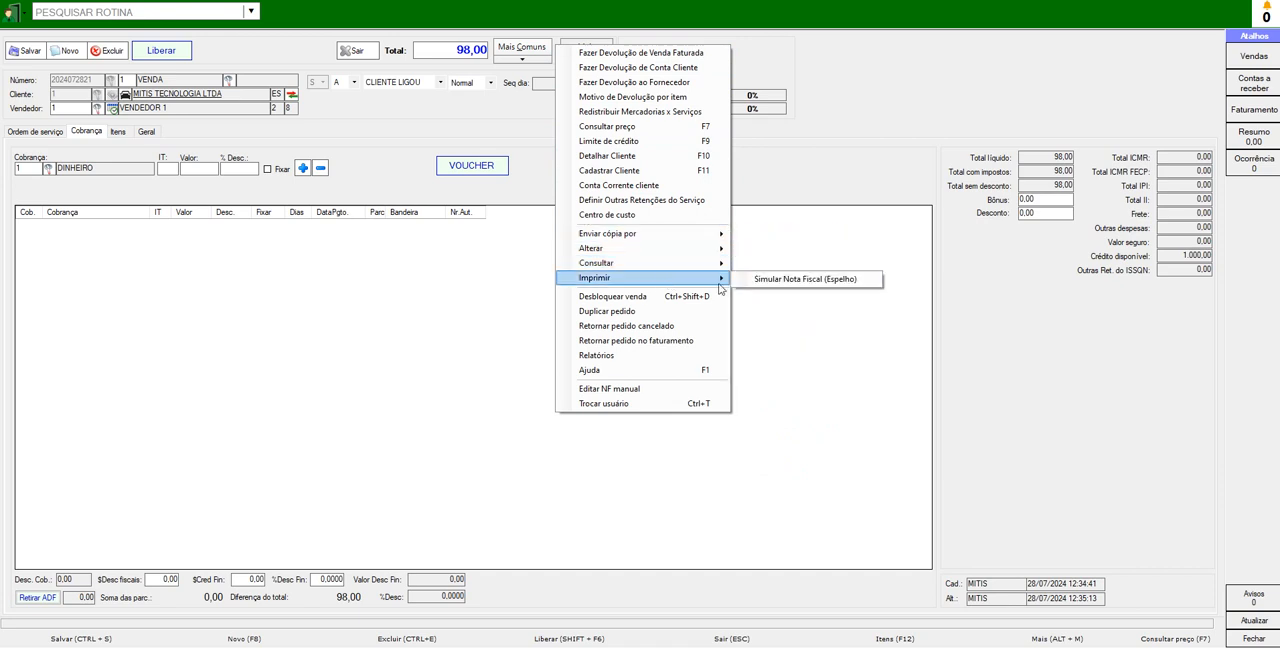
left_click(369, 141)
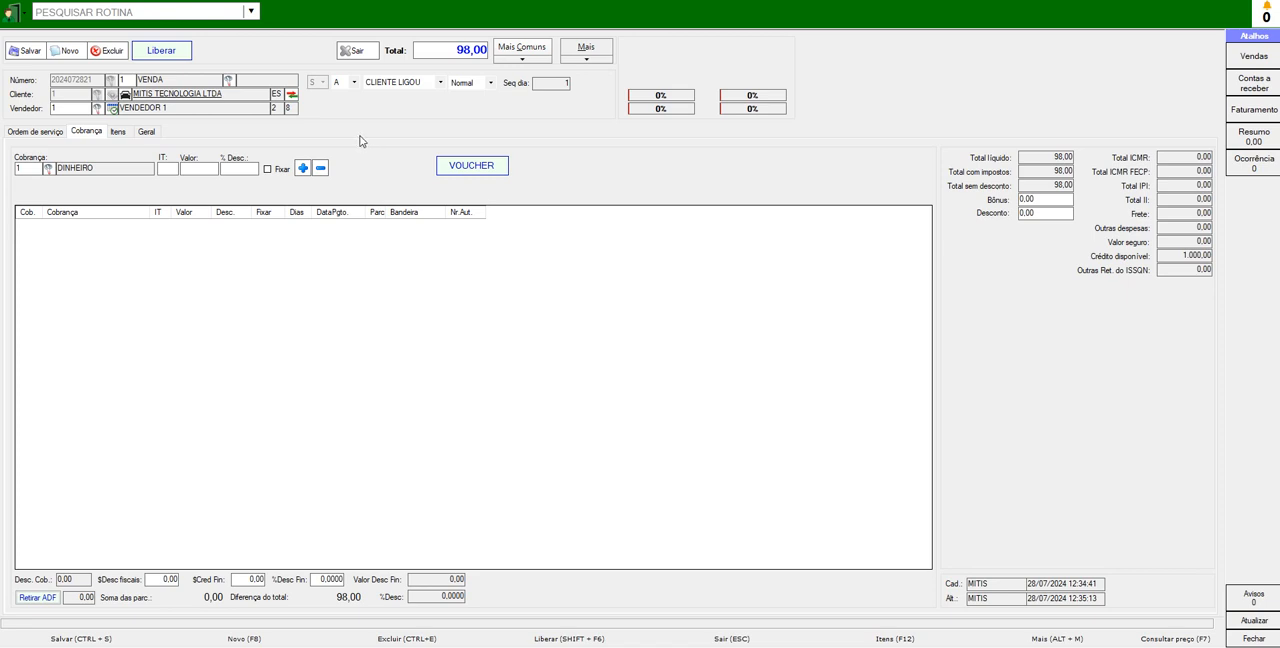
- Open routine 501, MECANICOS X SERVIÇOS AUTO CENTER
left_click(134, 9)
type("50")
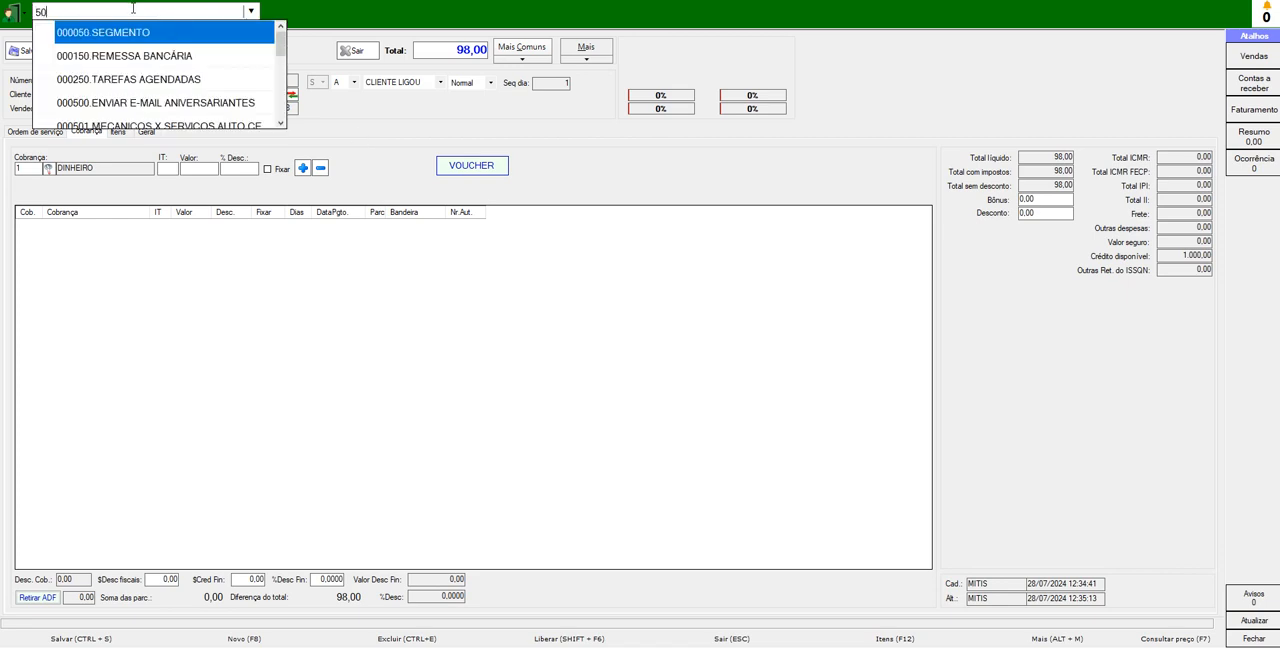
type("1")
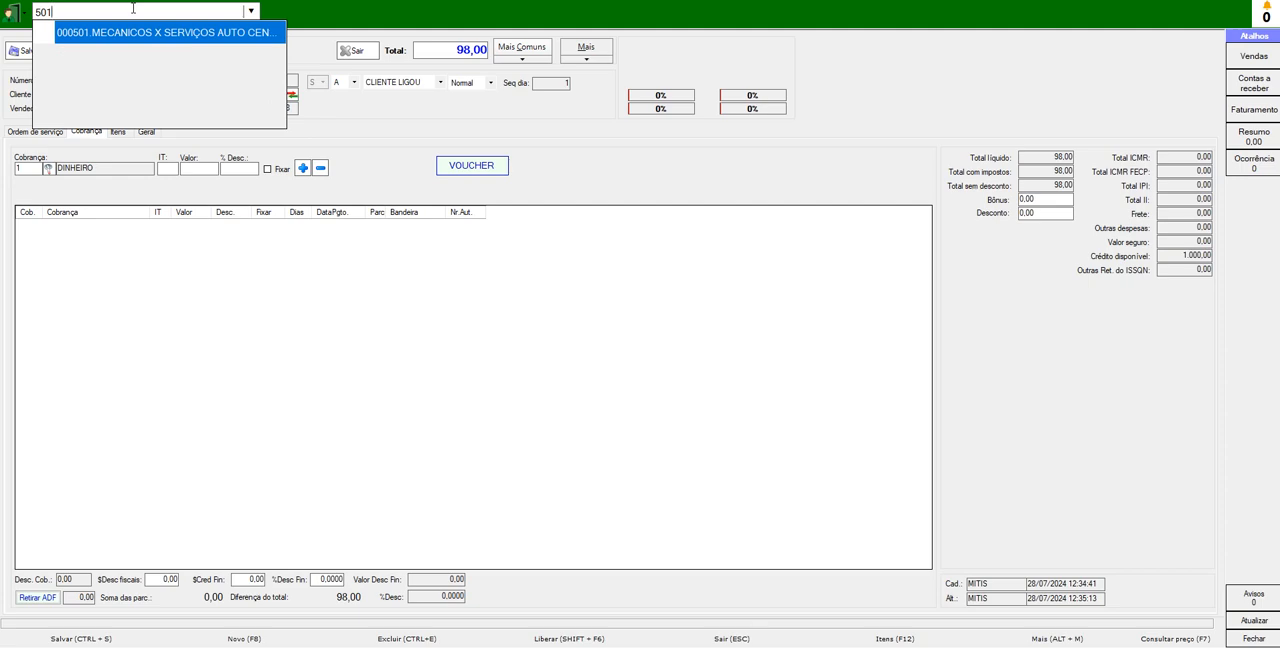
left_click(203, 33)
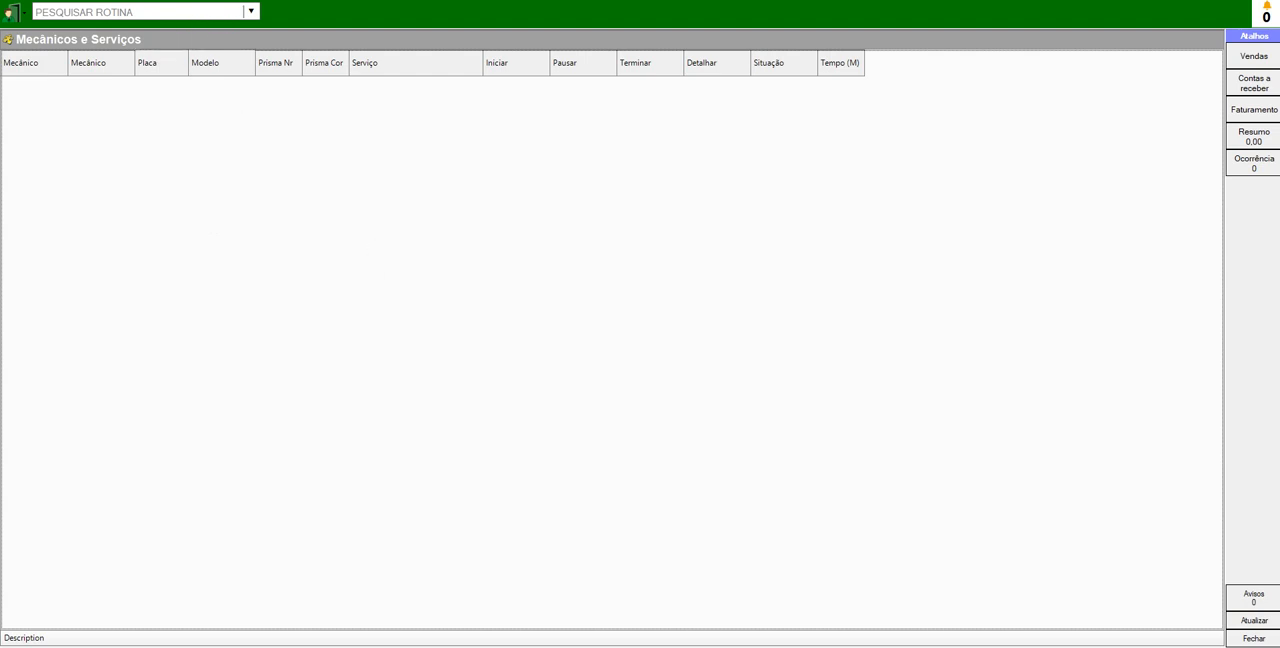
- Return to the sales order, set its situation to OFICINA FAZER and save the order
left_click(240, 1)
left_click(272, 5)
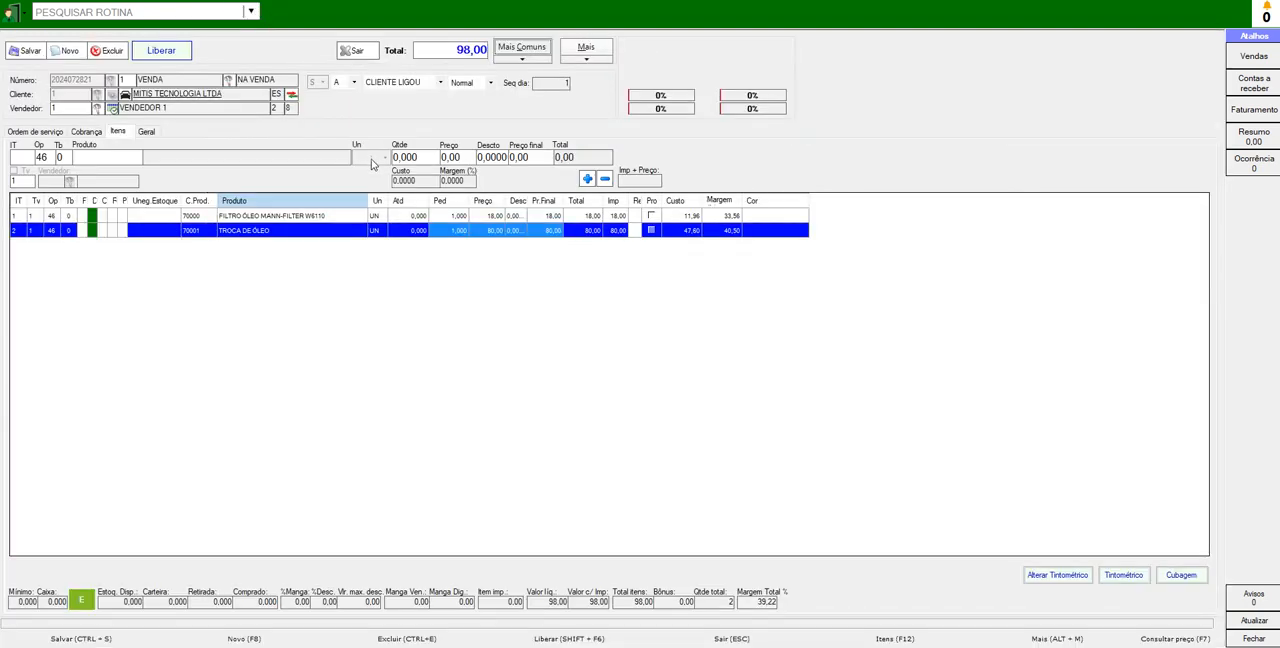
left_click(246, 78)
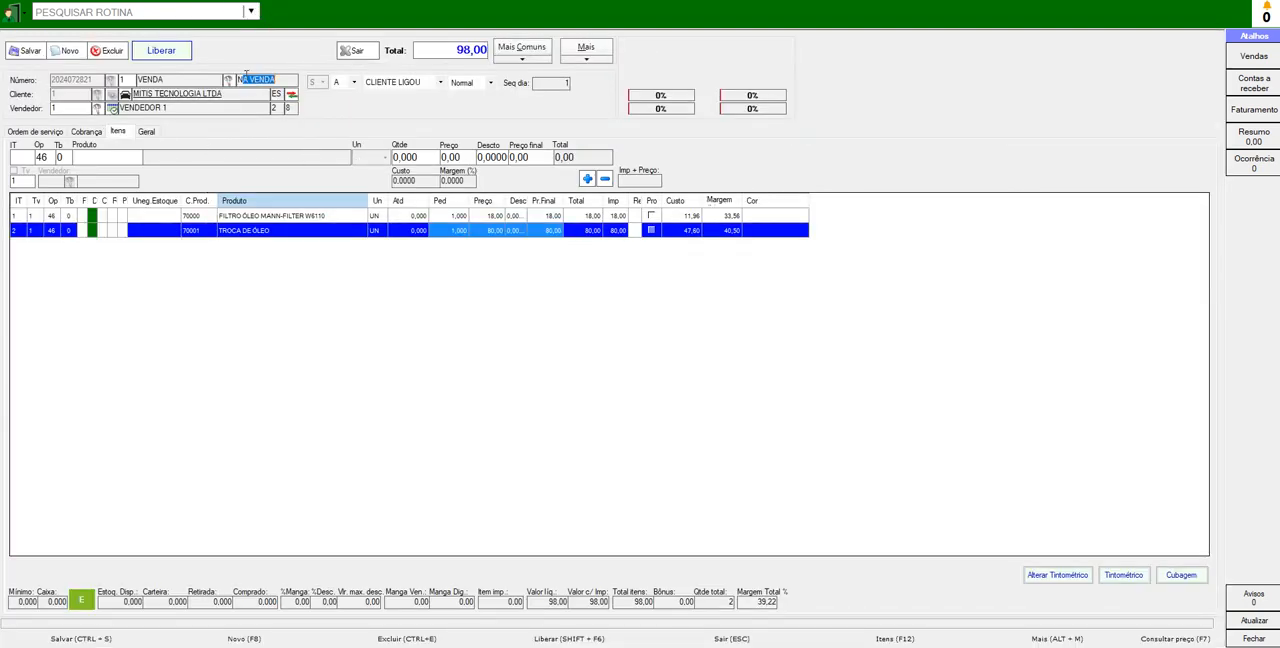
left_click(228, 79)
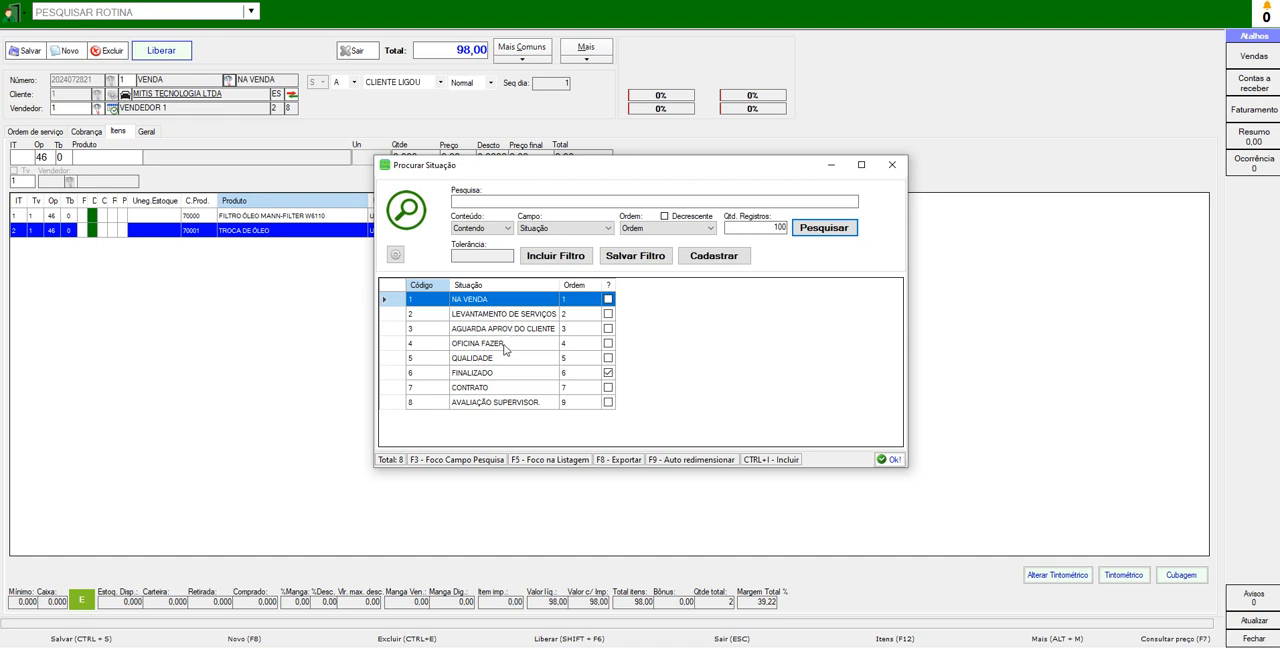
double_click(504, 345)
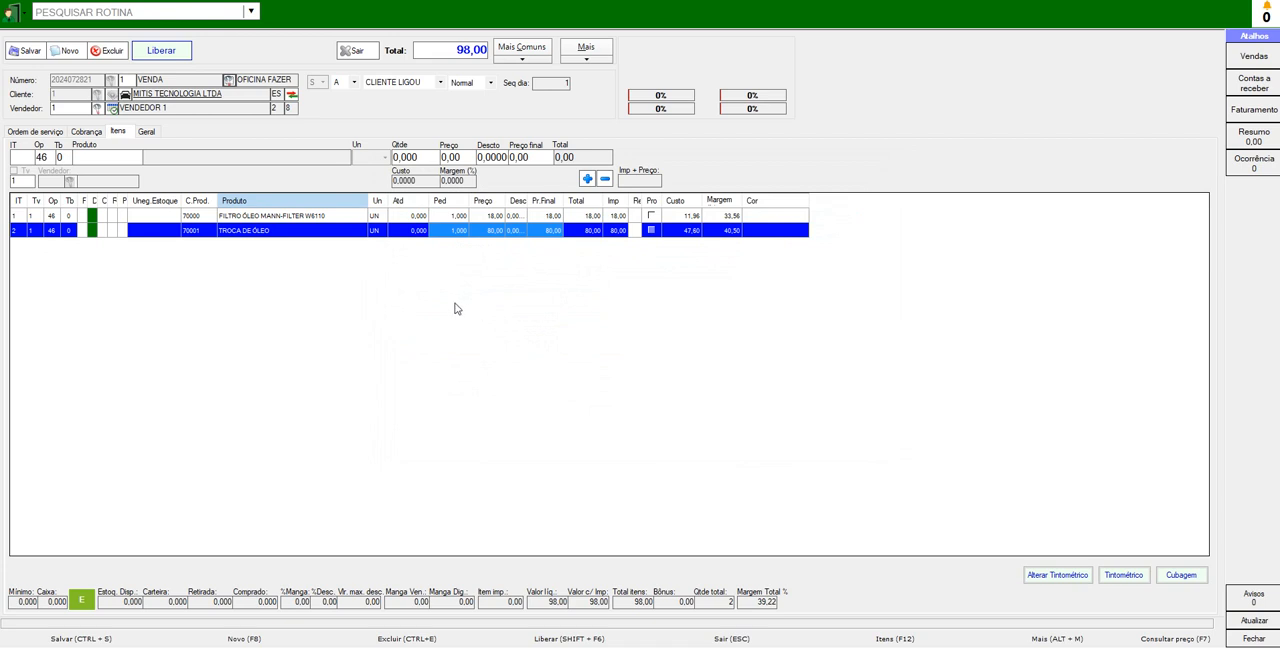
left_click(25, 52)
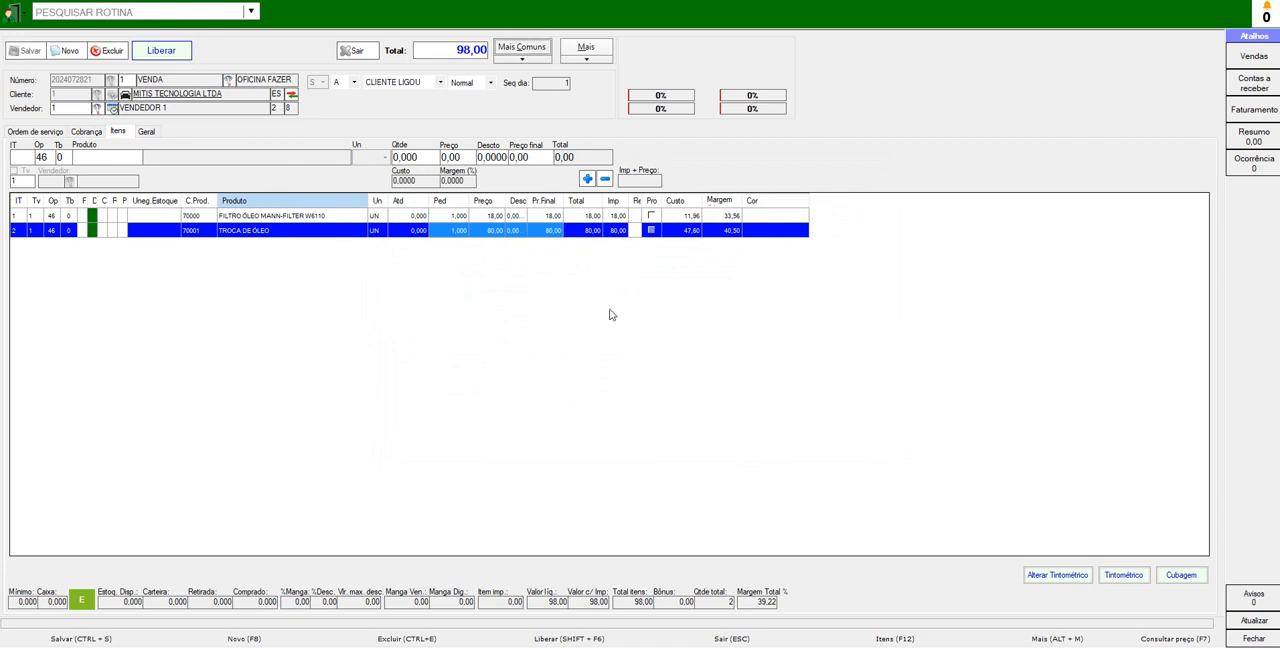
left_click(692, 369)
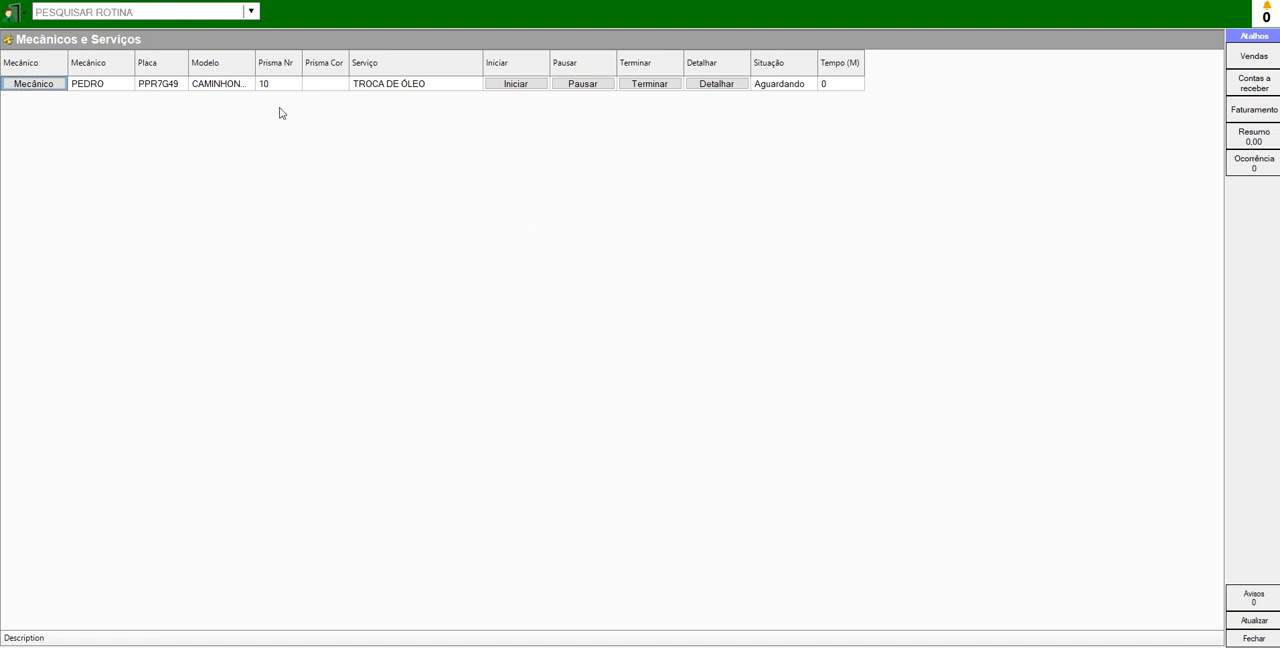
- Start the TROCA DE ÓLEO activity in the mechanics and services list and finish it
left_click(529, 93)
left_click(784, 88)
left_click(648, 85)
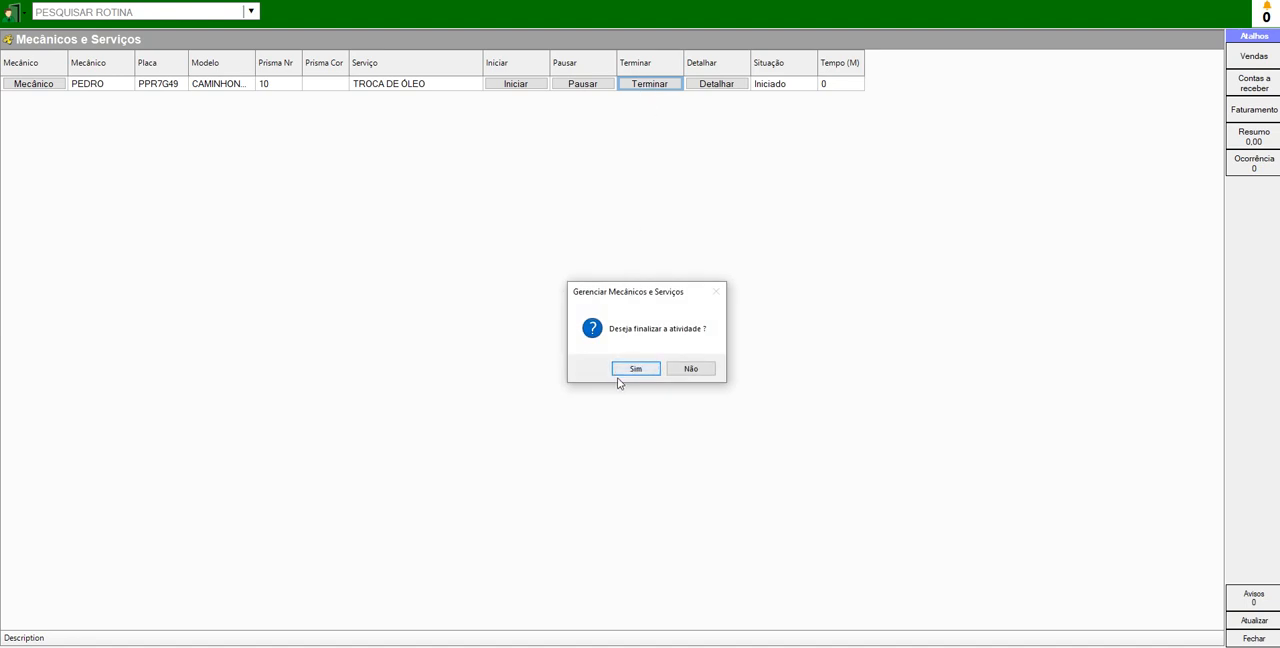
left_click(634, 368)
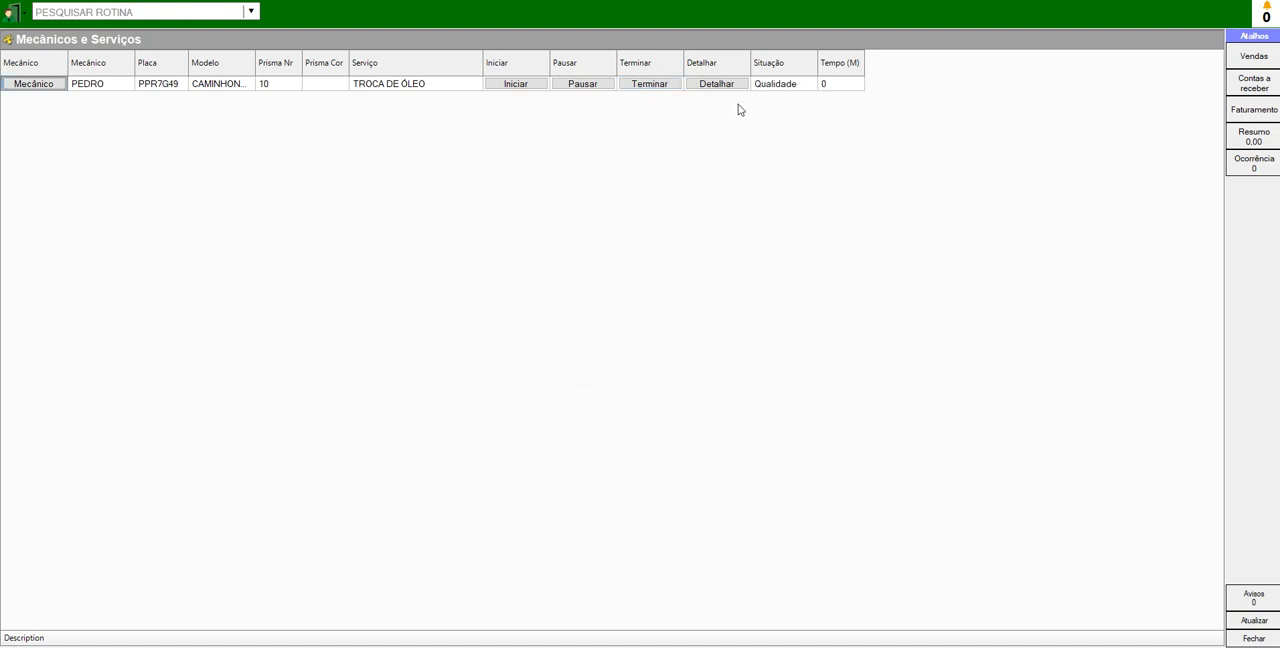
- View the details of the TROCA DE ÓLEO service and close them
left_click(778, 89)
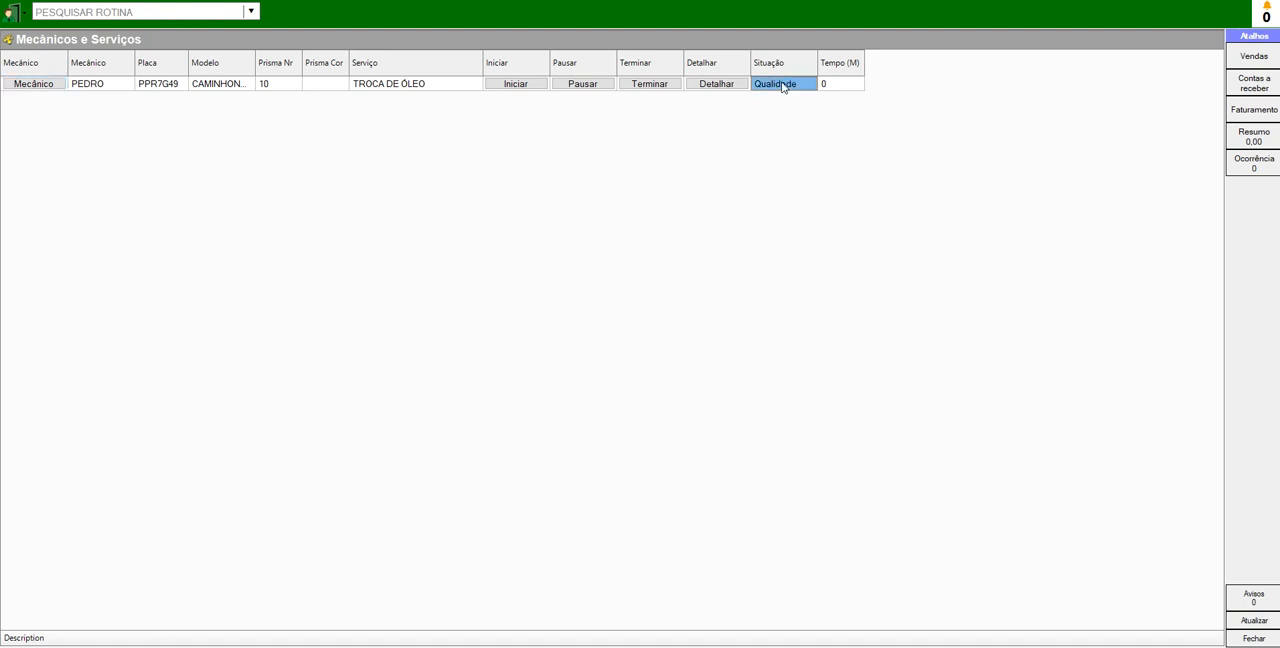
left_click(728, 87)
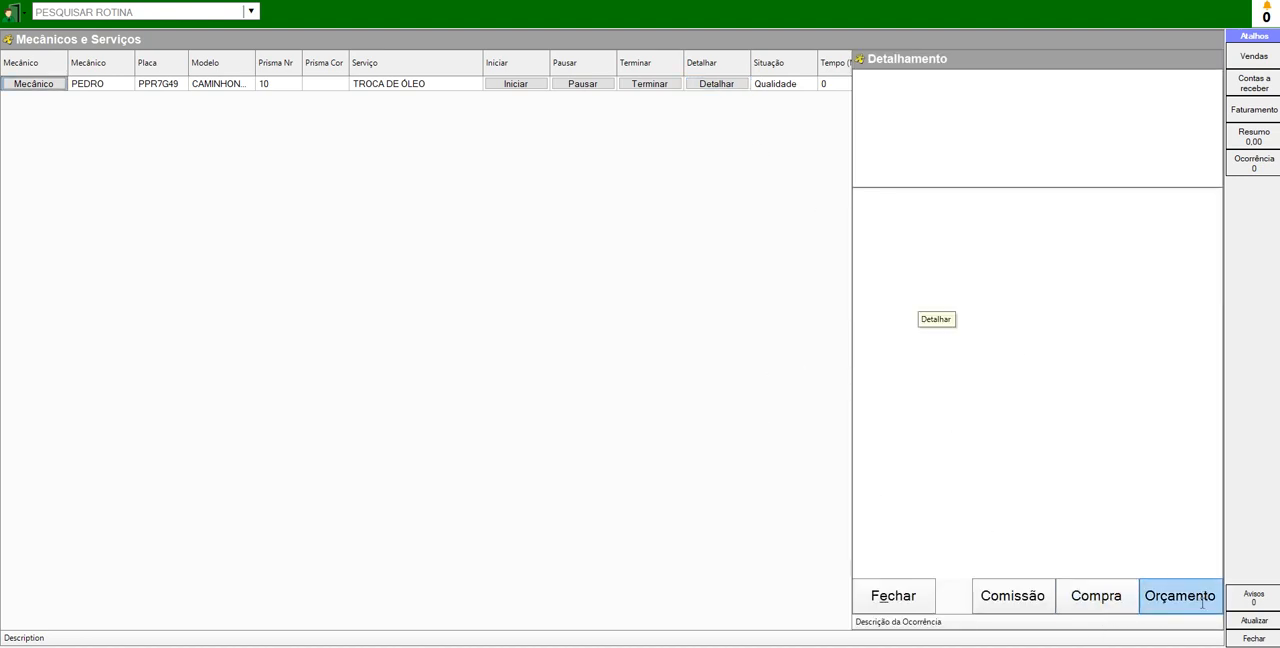
left_click(893, 596)
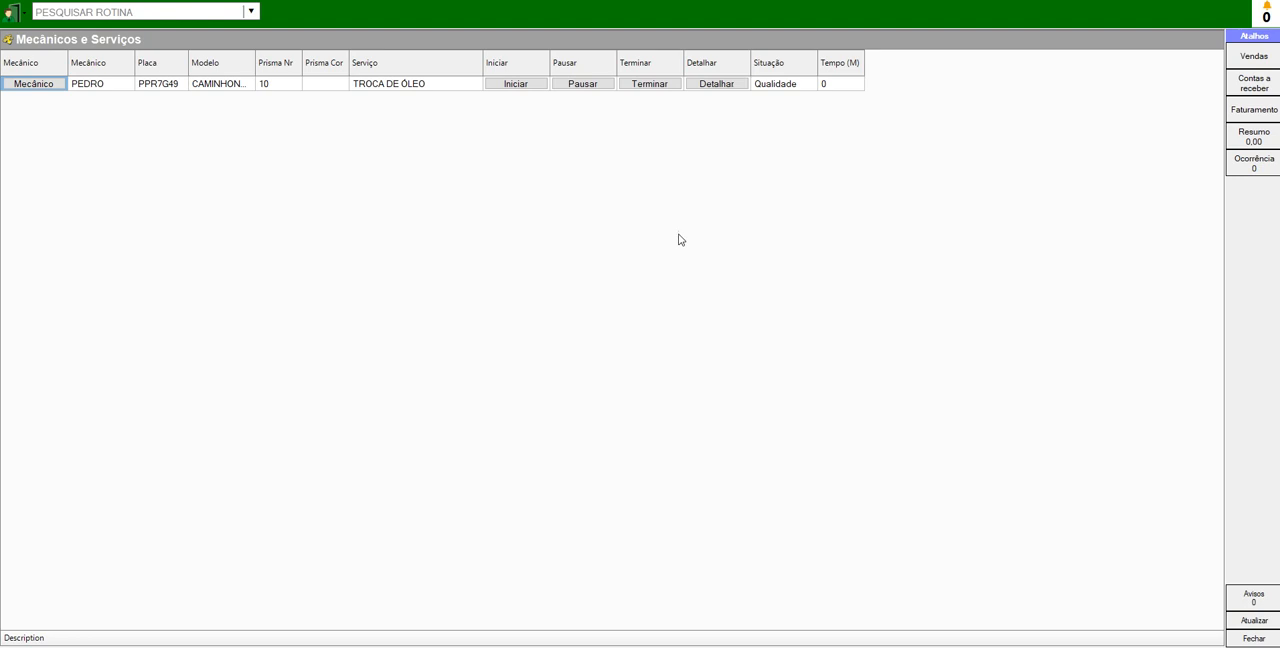
- Open routine 505, MONITOR DE ORÇAMENTOS, for the auto center
left_click(128, 10)
type("505")
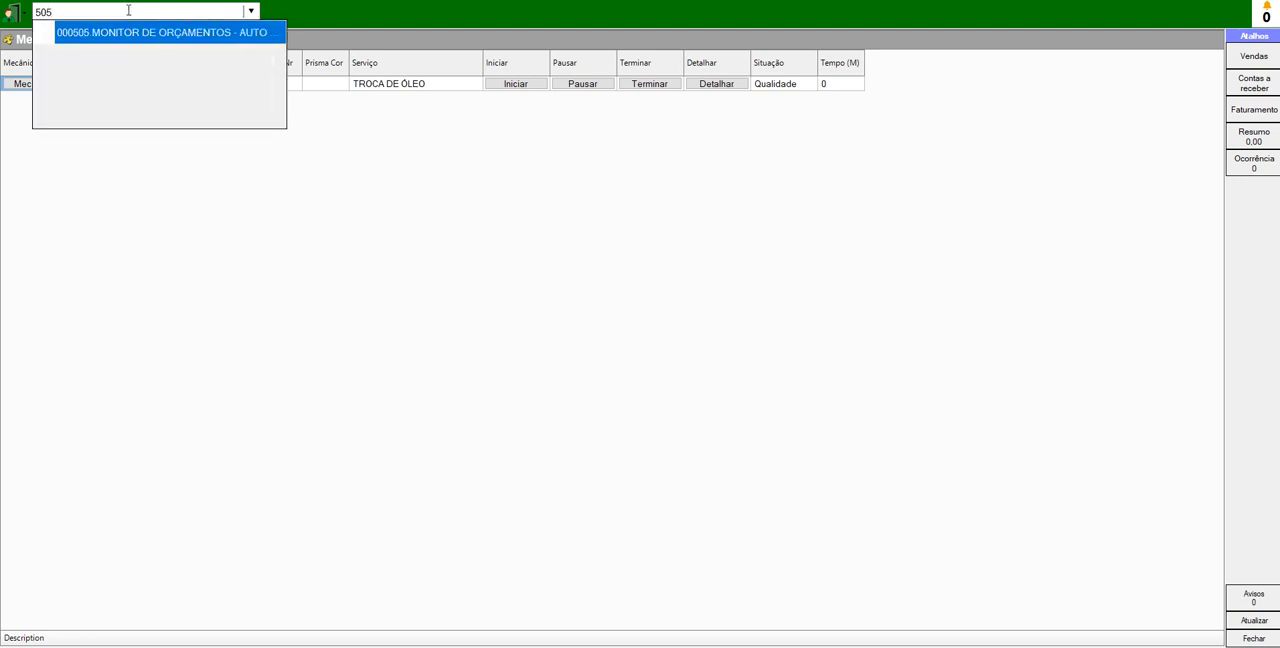
key("Return")
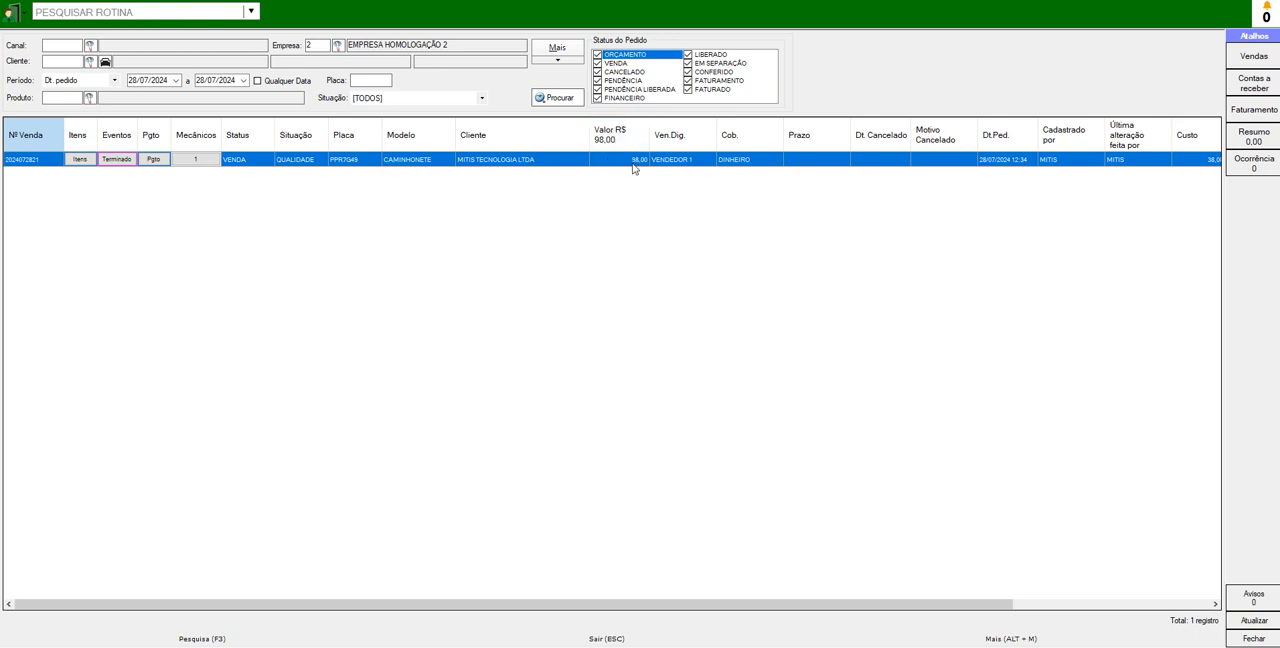
- Examine the listed order's items and its mechanic event history, closing each window
left_click(77, 161)
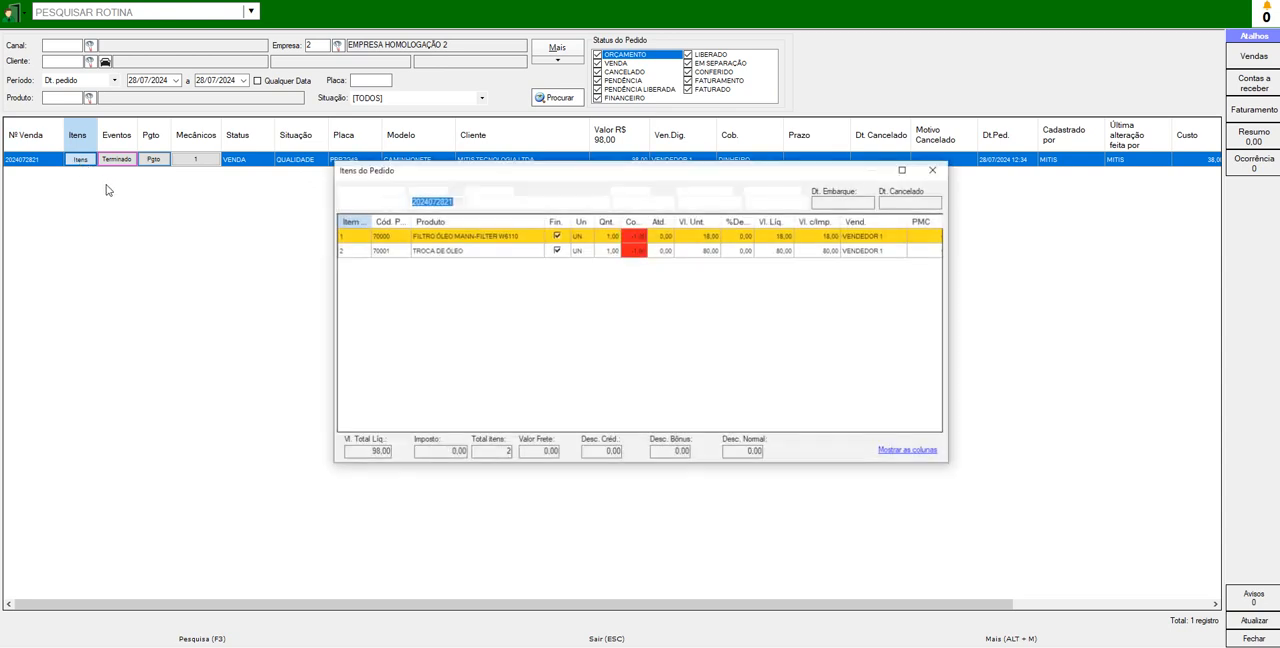
left_click(934, 171)
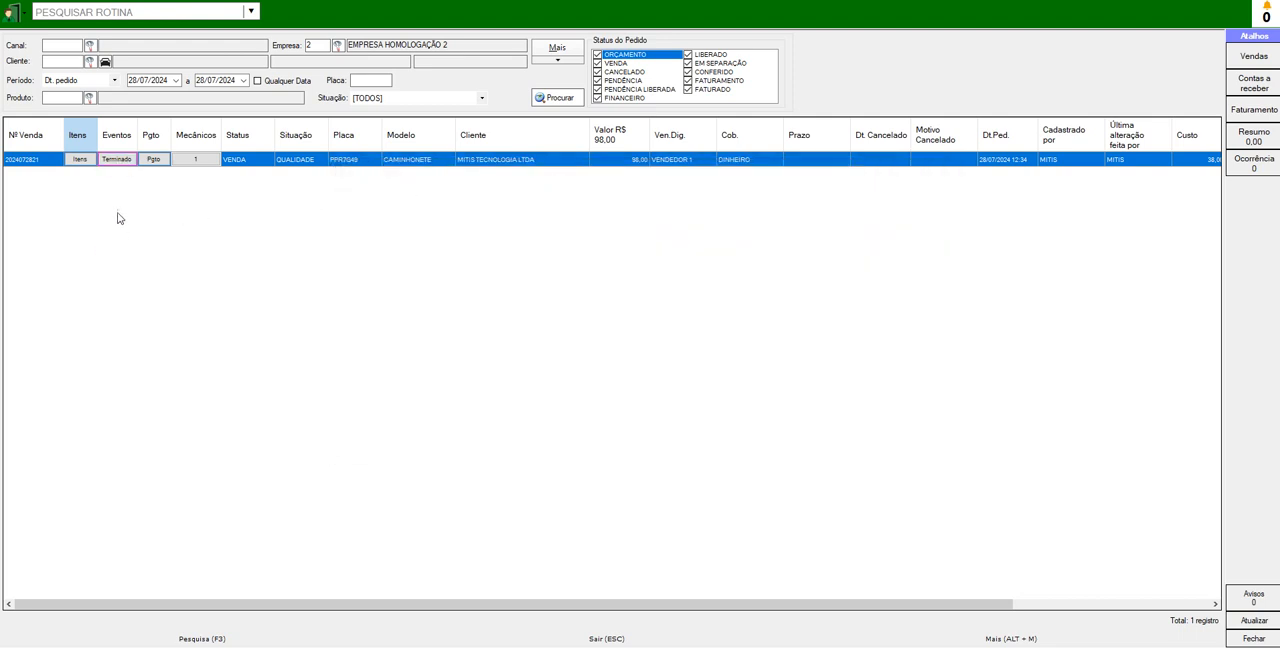
left_click(117, 162)
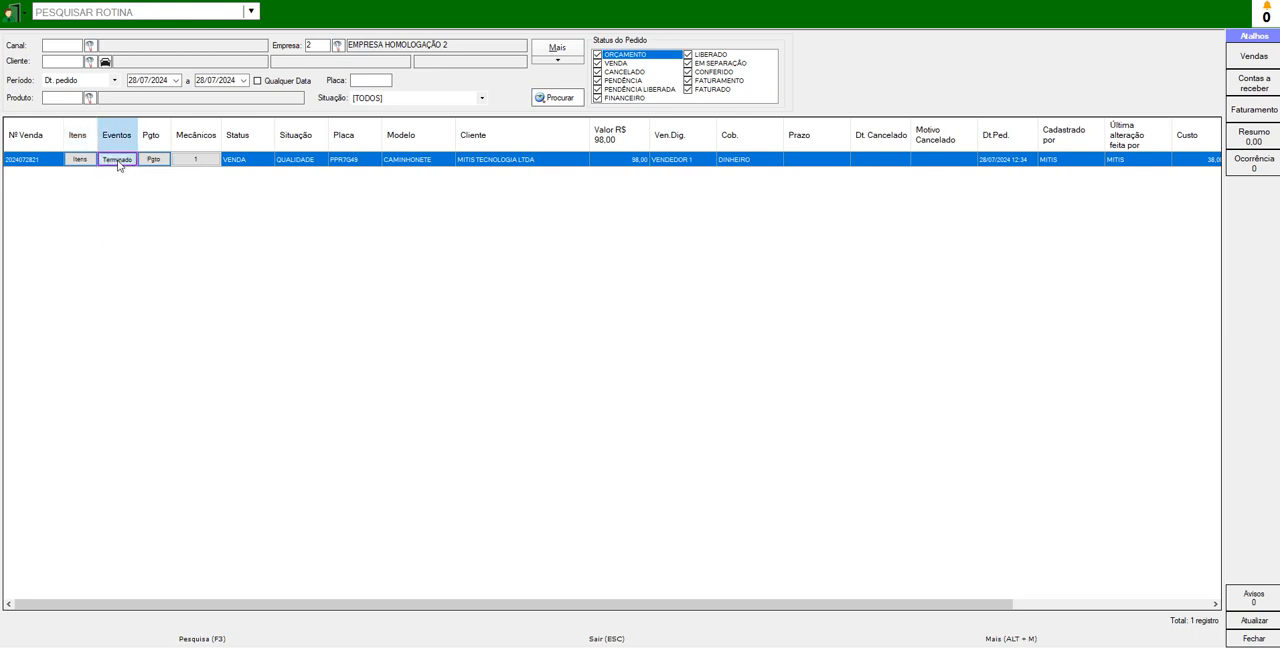
left_click(690, 195)
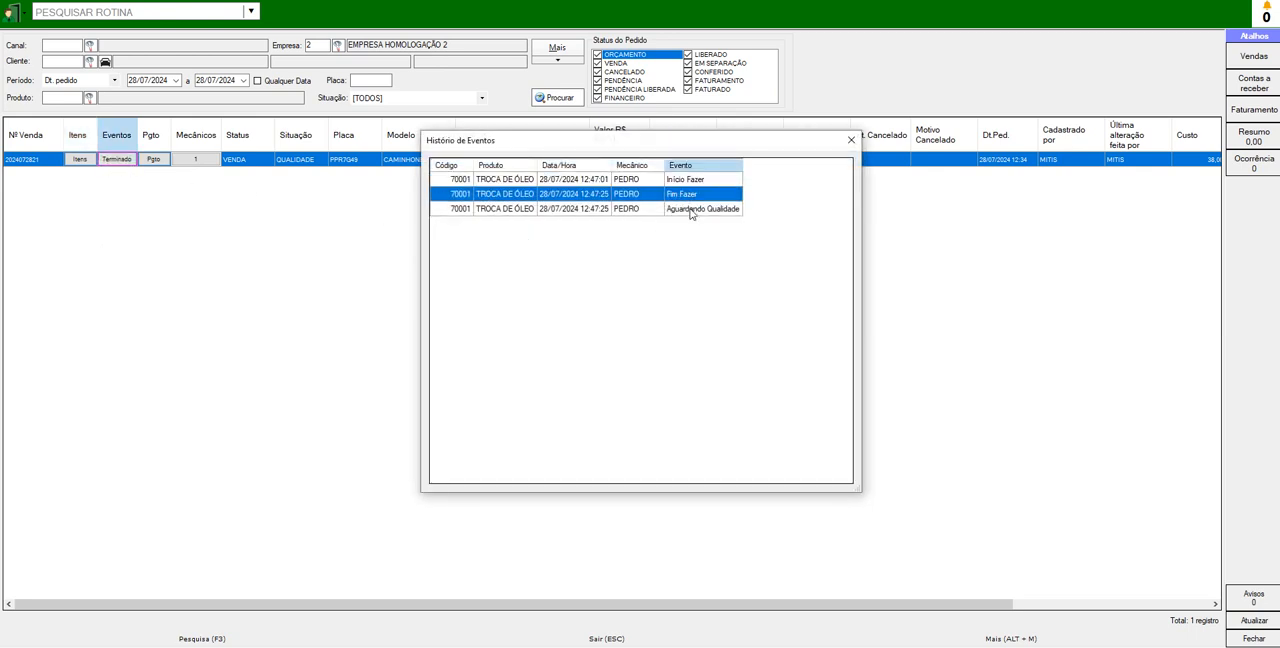
left_click(689, 209)
left_click(688, 196)
left_click(690, 182)
left_click(689, 195)
left_click(687, 209)
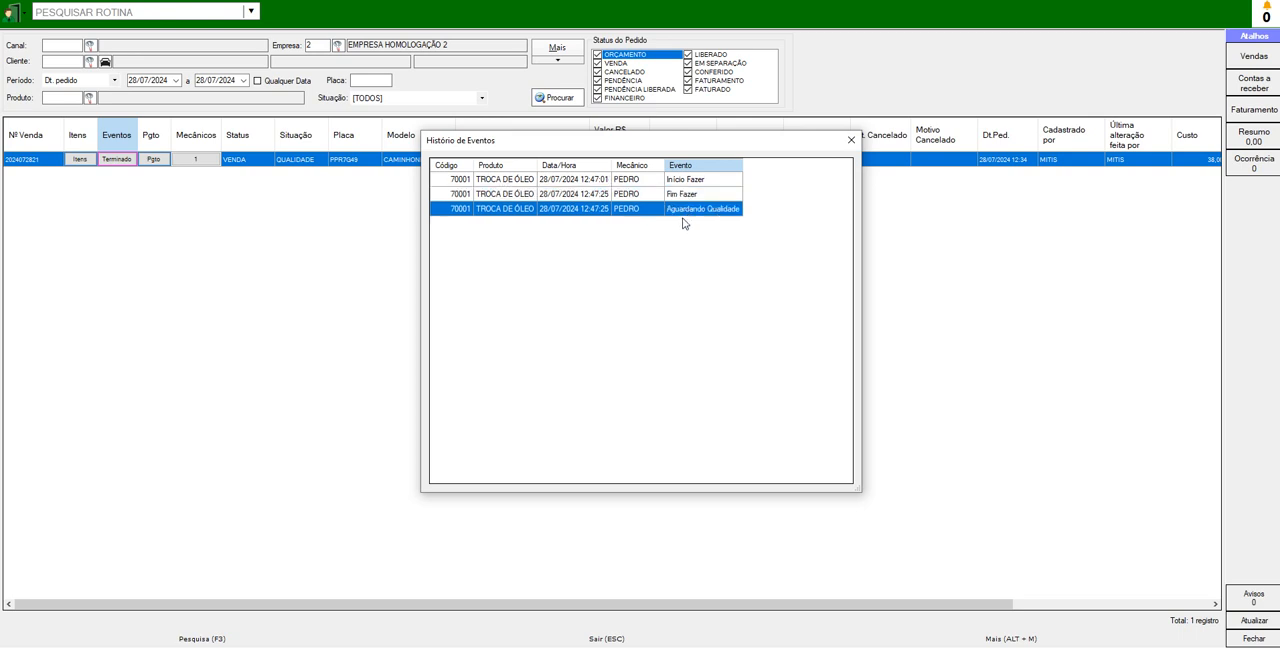
key("Escape")
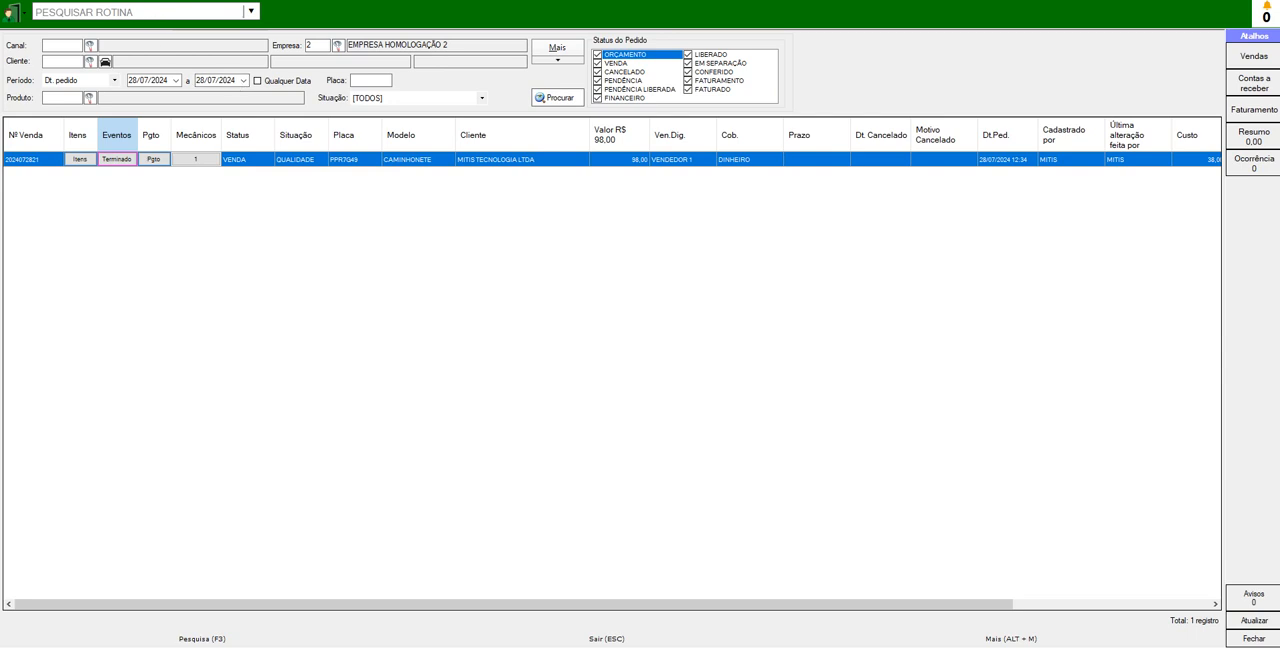
- Launch Dashboard BI in Servidor mode with the COMISSÃO MECANICO report
left_click(168, 1)
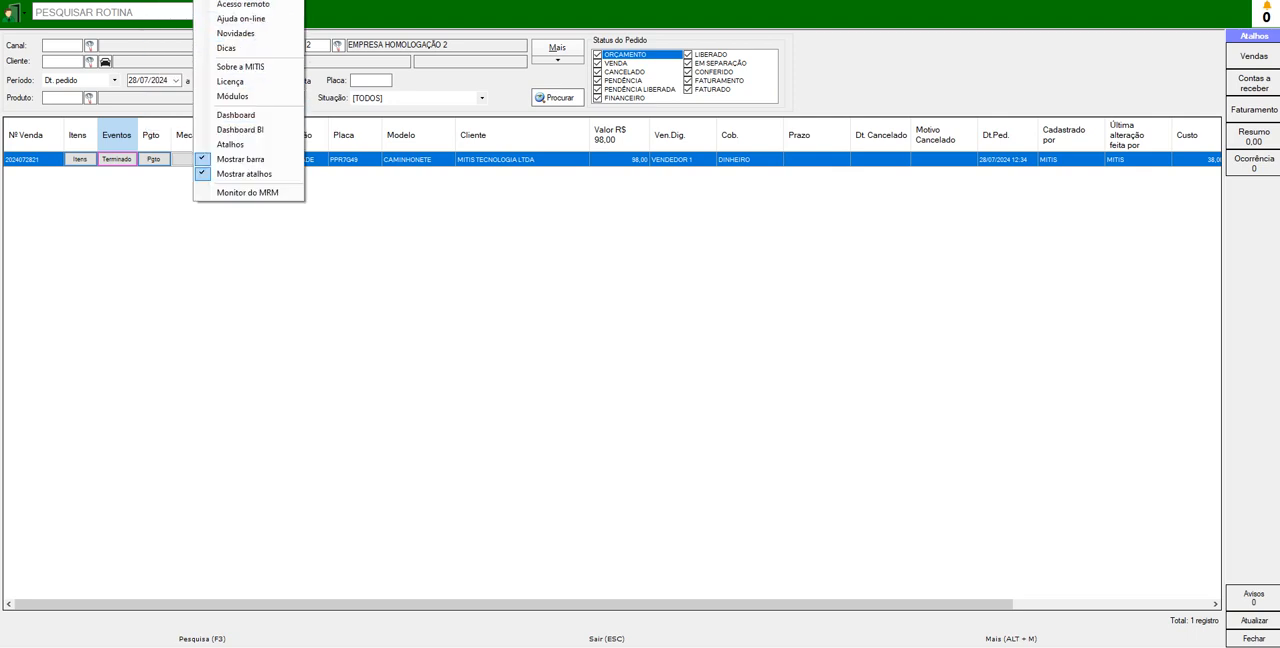
left_click(243, 131)
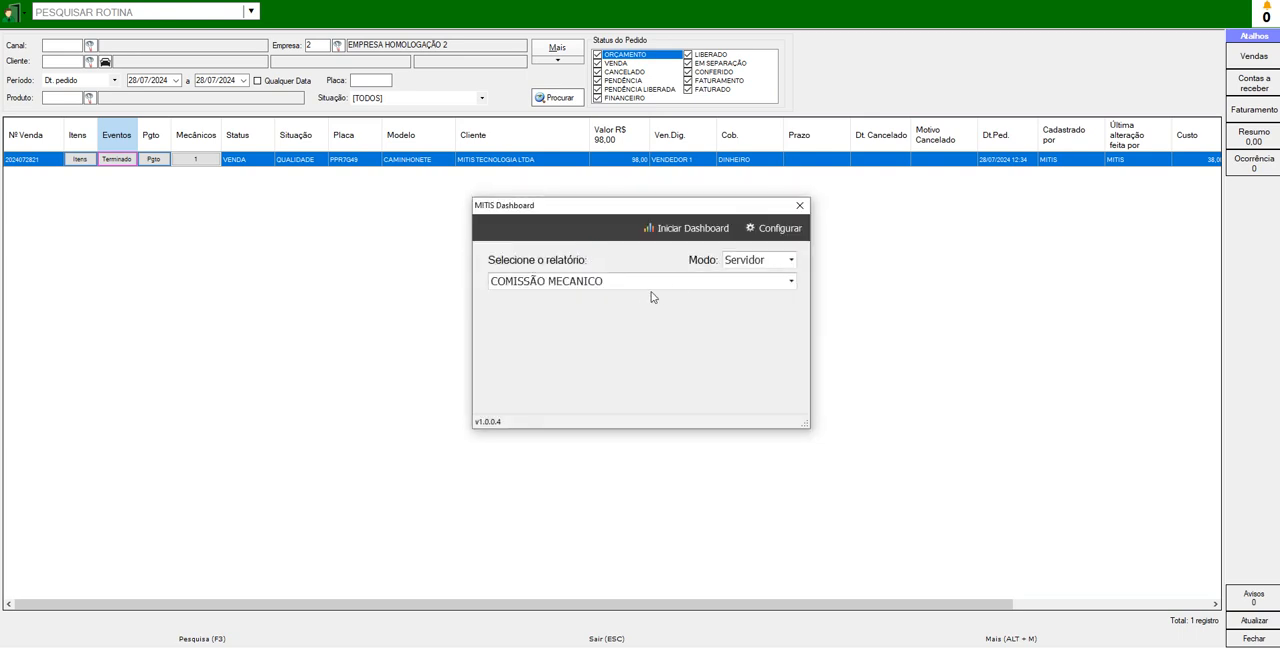
left_click(635, 286)
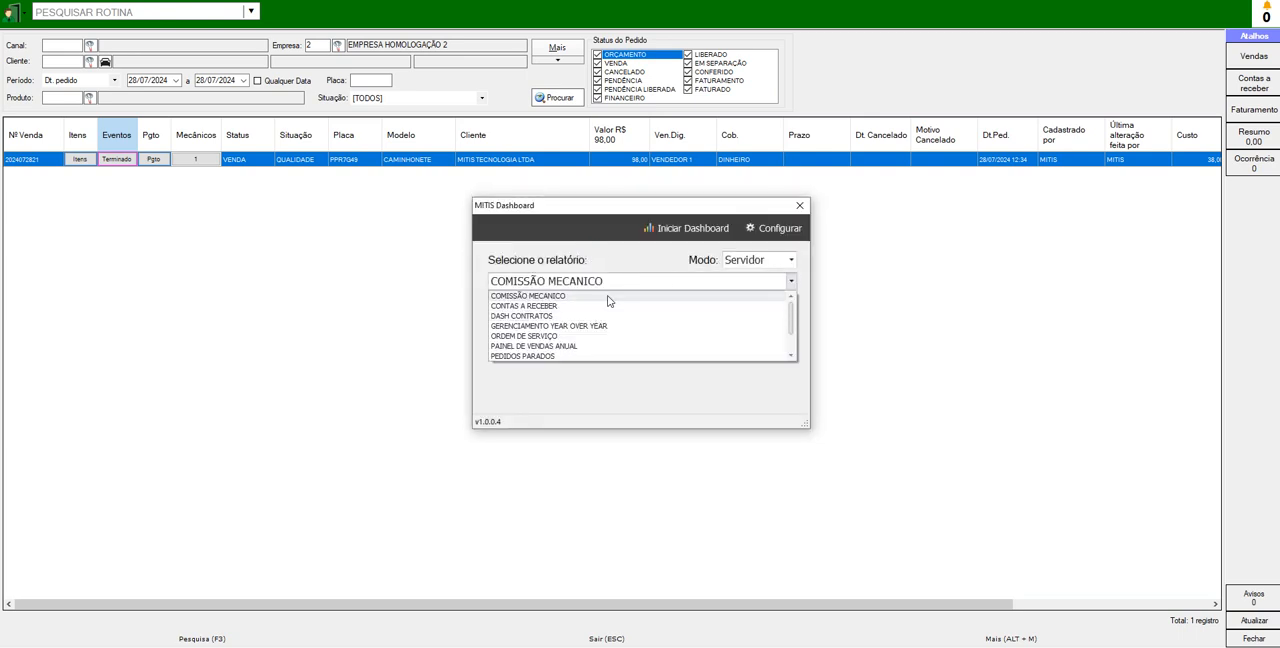
left_click(653, 277)
left_click(688, 230)
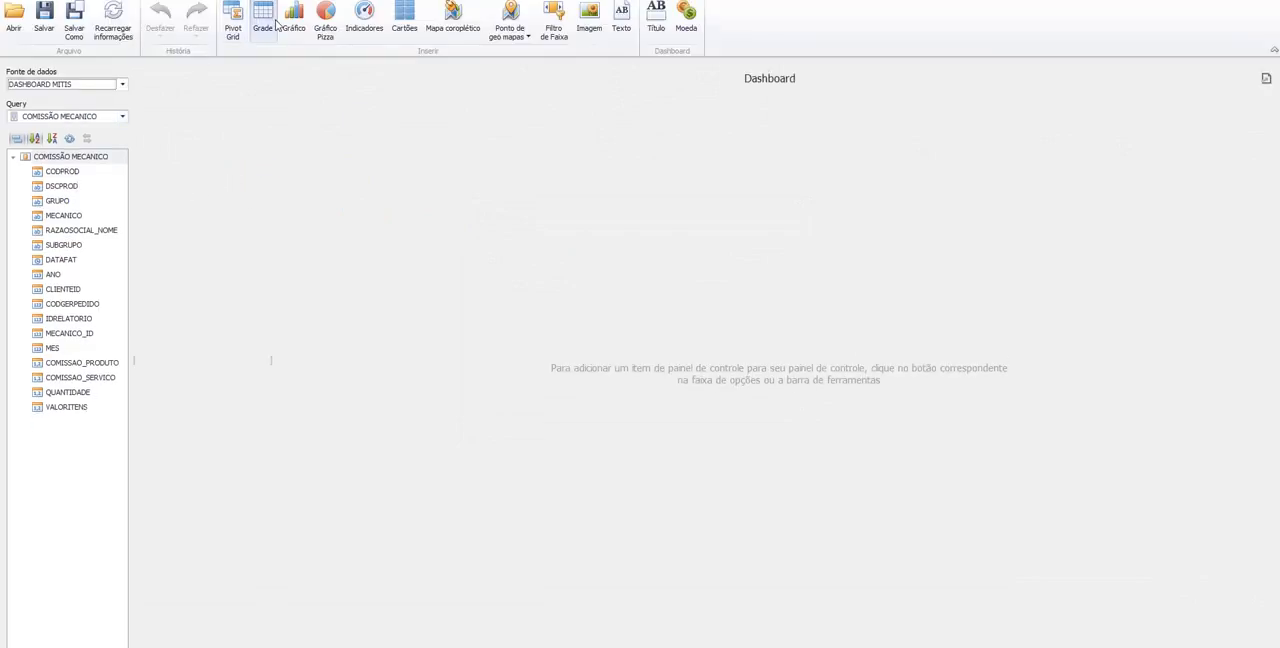
- Insert a grid into the dashboard with the columns MECANICO, VALORITENS and COMISSAO_SERVICO
left_click(266, 24)
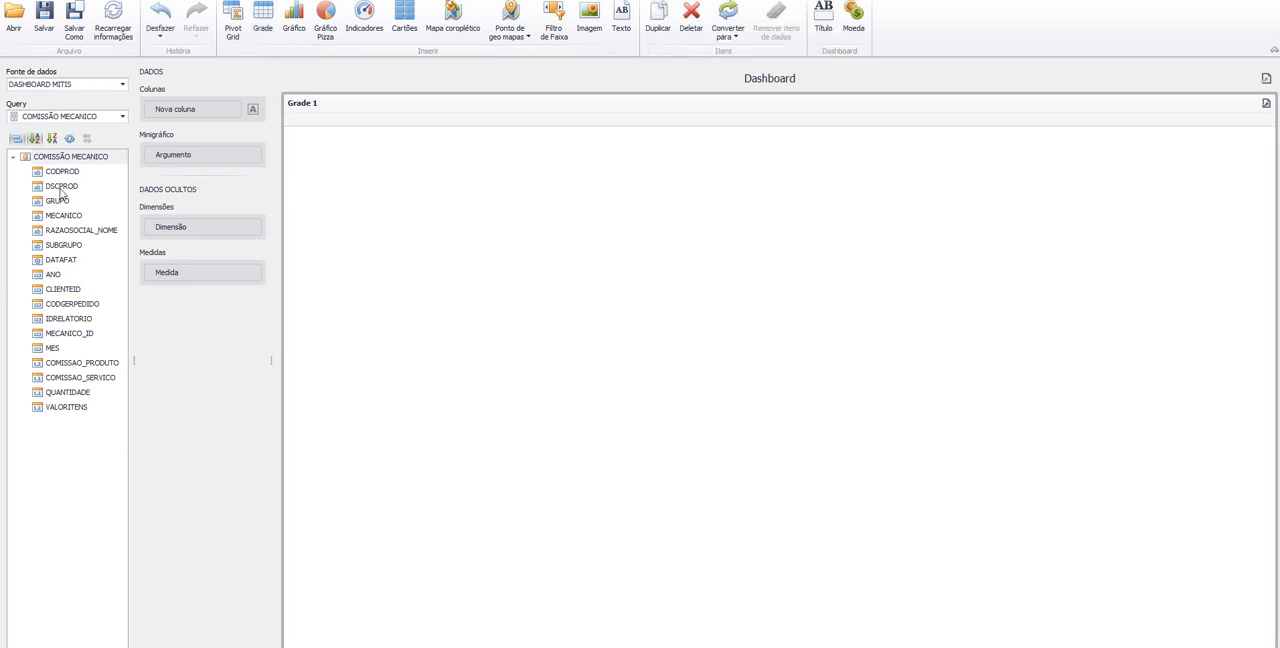
left_click_drag(60, 218, 195, 109)
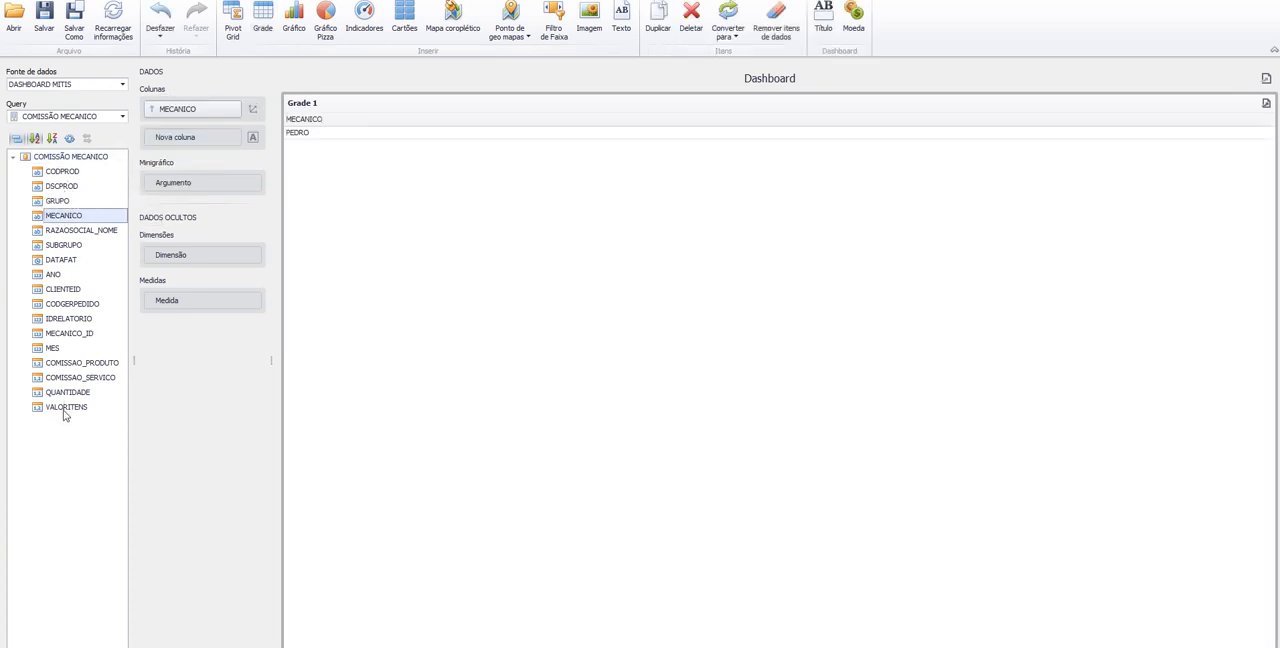
left_click_drag(60, 413, 193, 133)
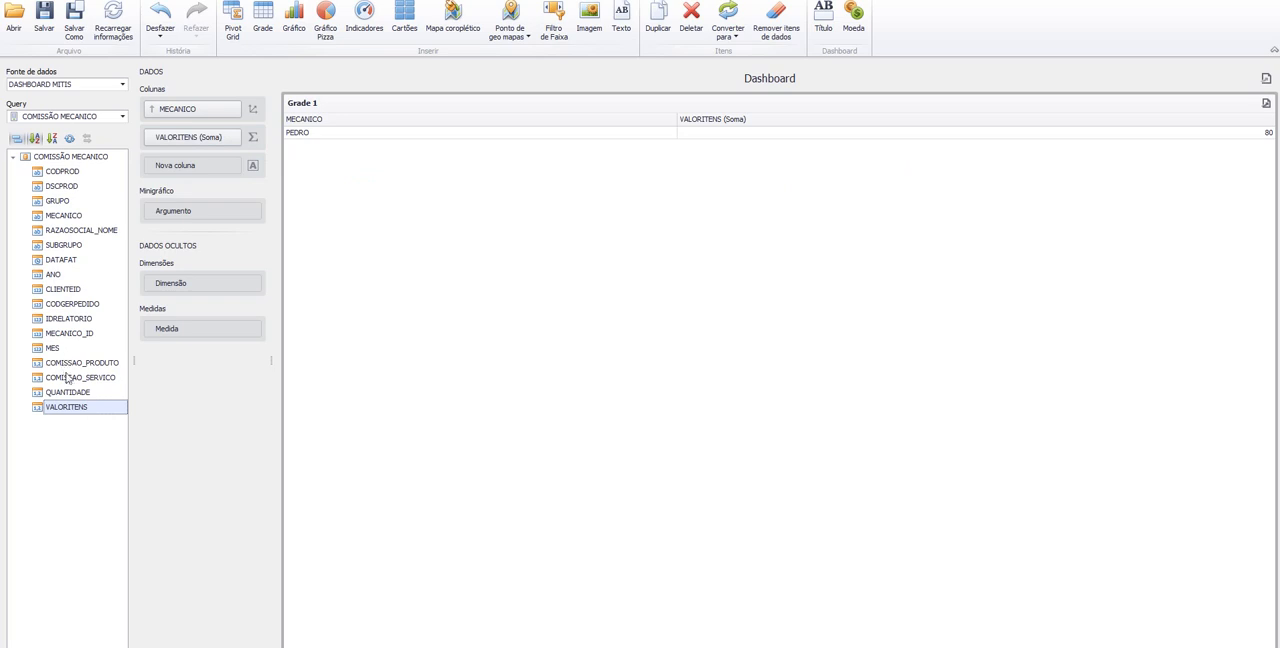
left_click_drag(84, 376, 234, 167)
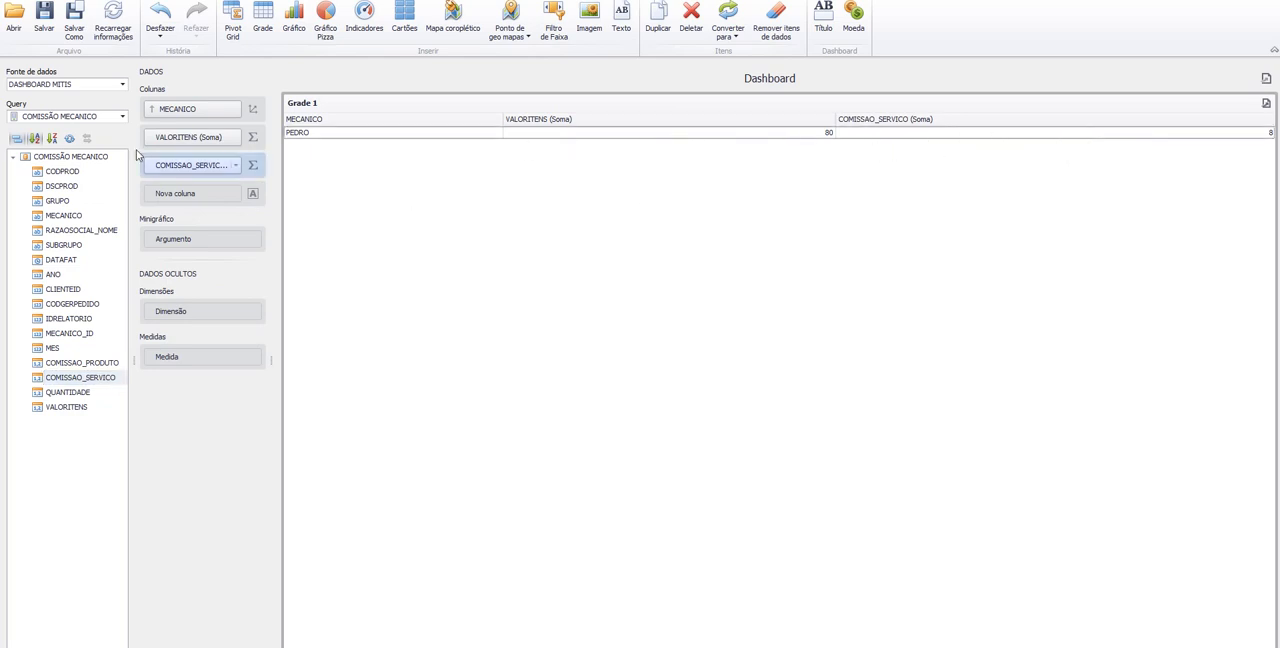
- Open the saved dashboard Mecanico.xml without saving the current grid, and close the dashboard windows after viewing it
left_click(44, 28)
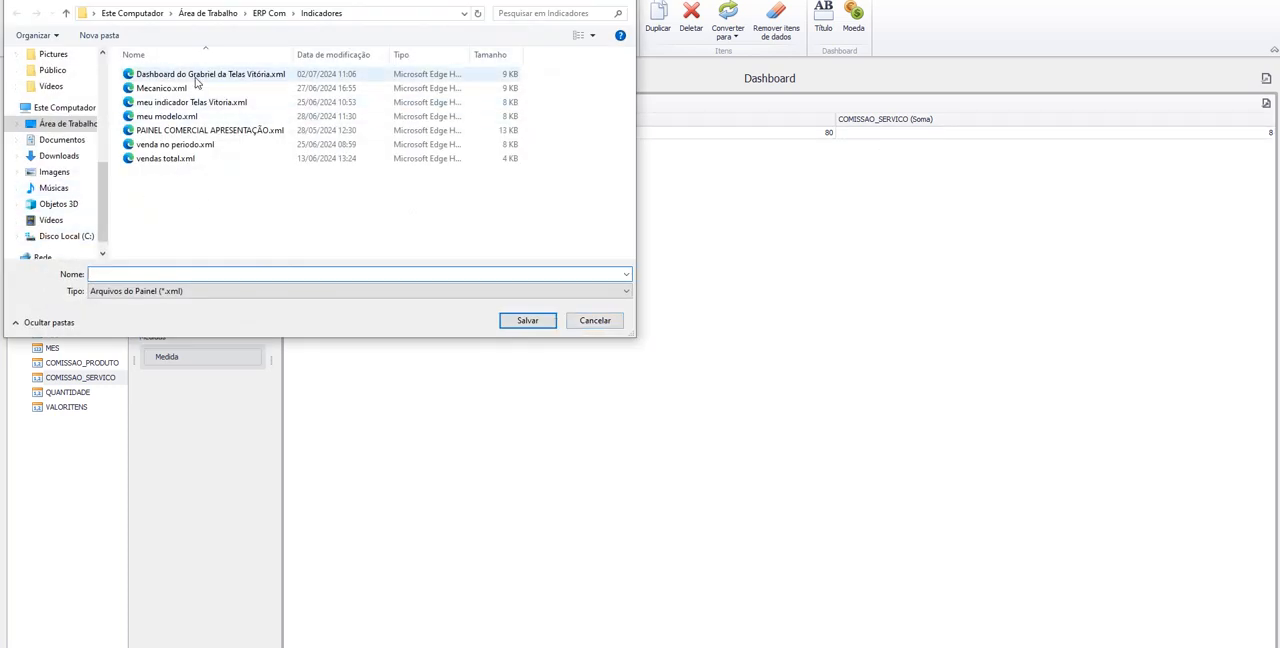
left_click(597, 322)
left_click(17, 33)
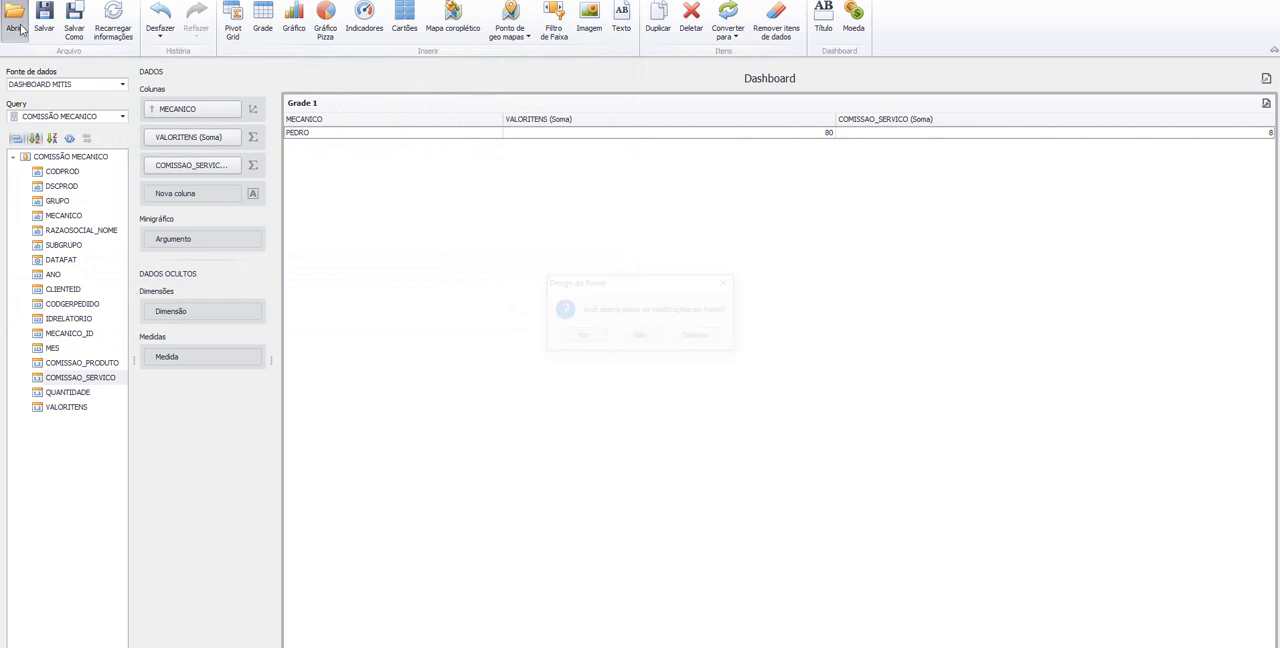
left_click(648, 337)
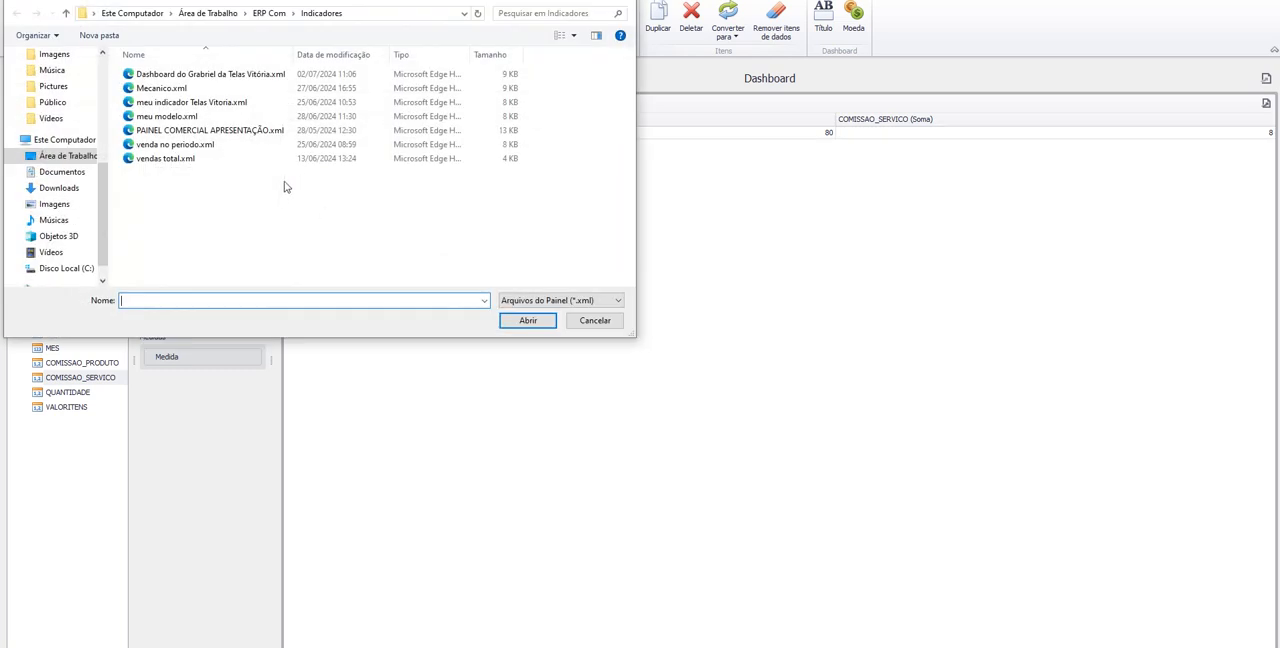
left_click(156, 90)
double_click(156, 90)
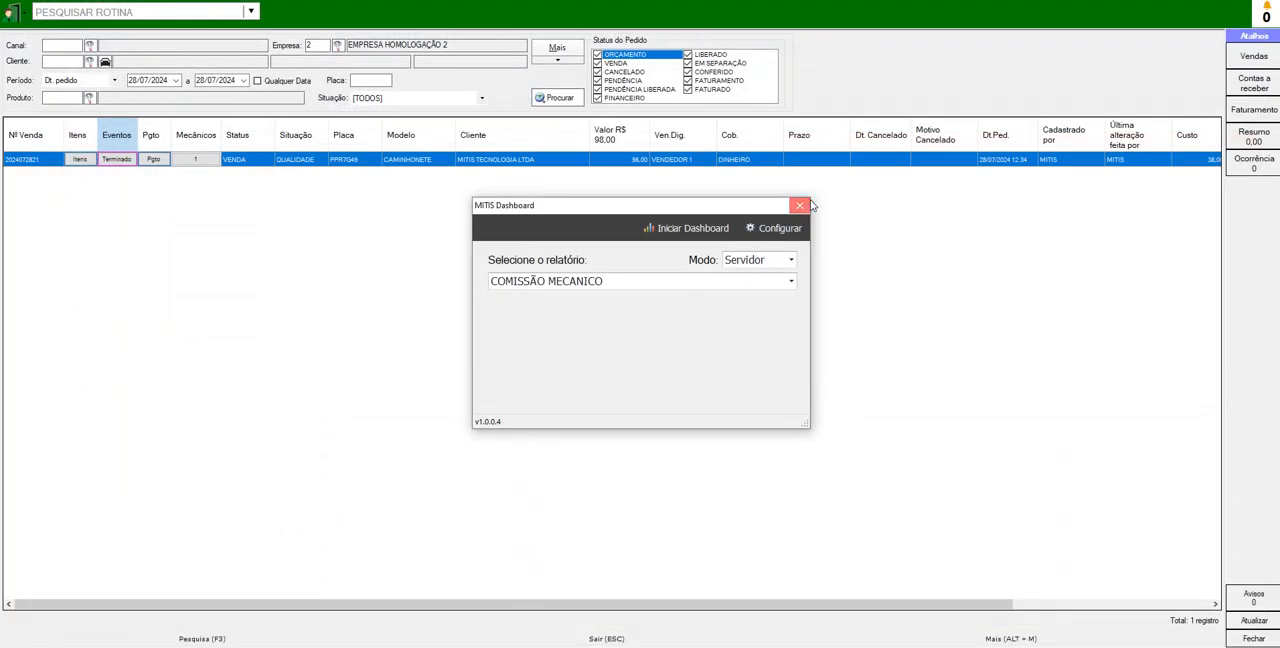
left_click(800, 205)
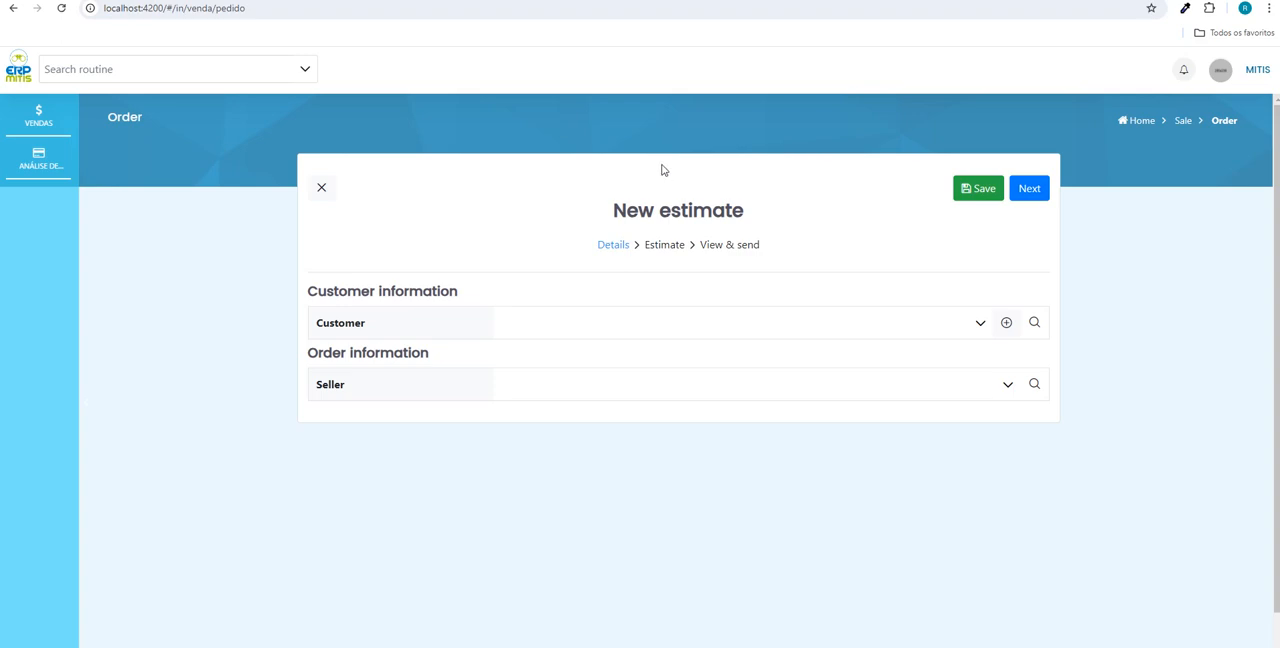
- Switch to the web ERP's New estimate page in the browser, show it in iPhone SE device view and enlarge the preview area
key("F12")
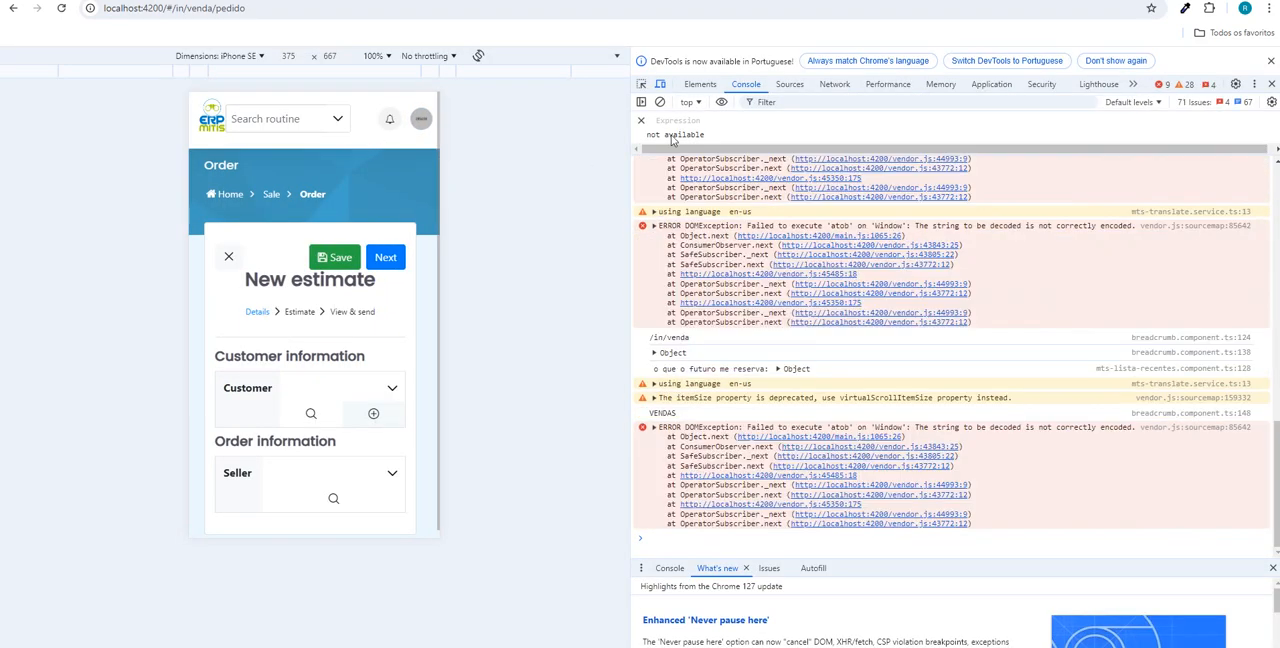
left_click_drag(633, 132, 1109, 162)
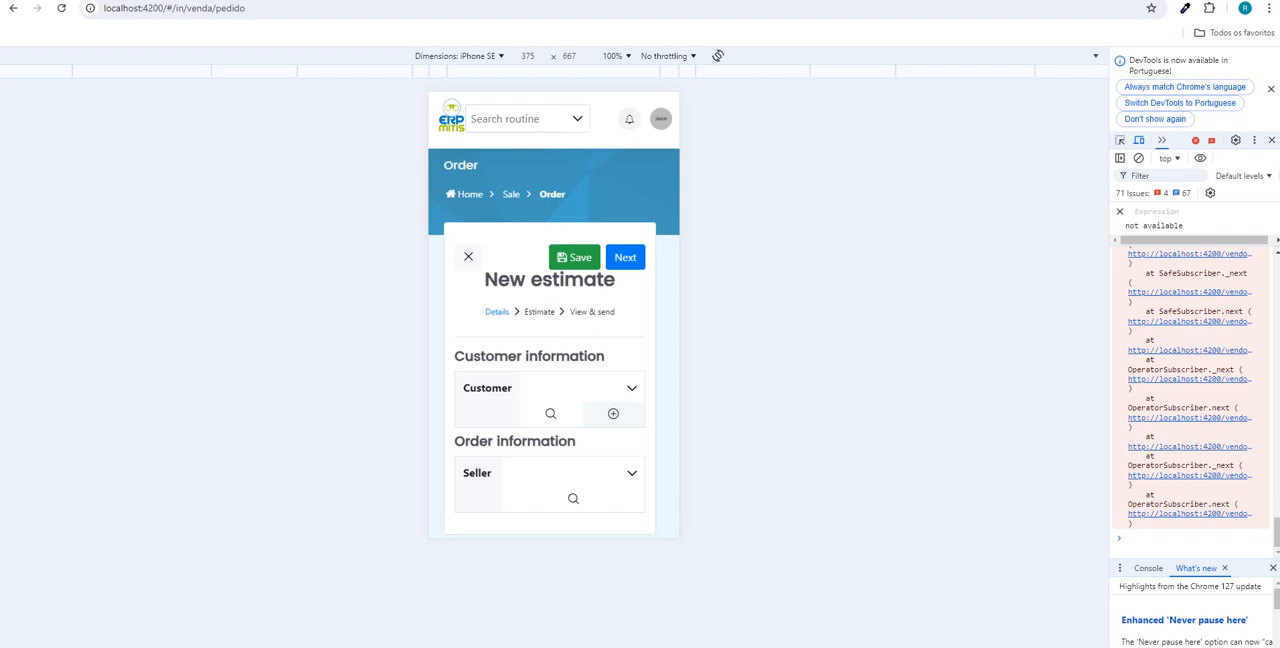
- Start a new customer record from the estimate and enter the customer's first and last name
left_click(613, 414)
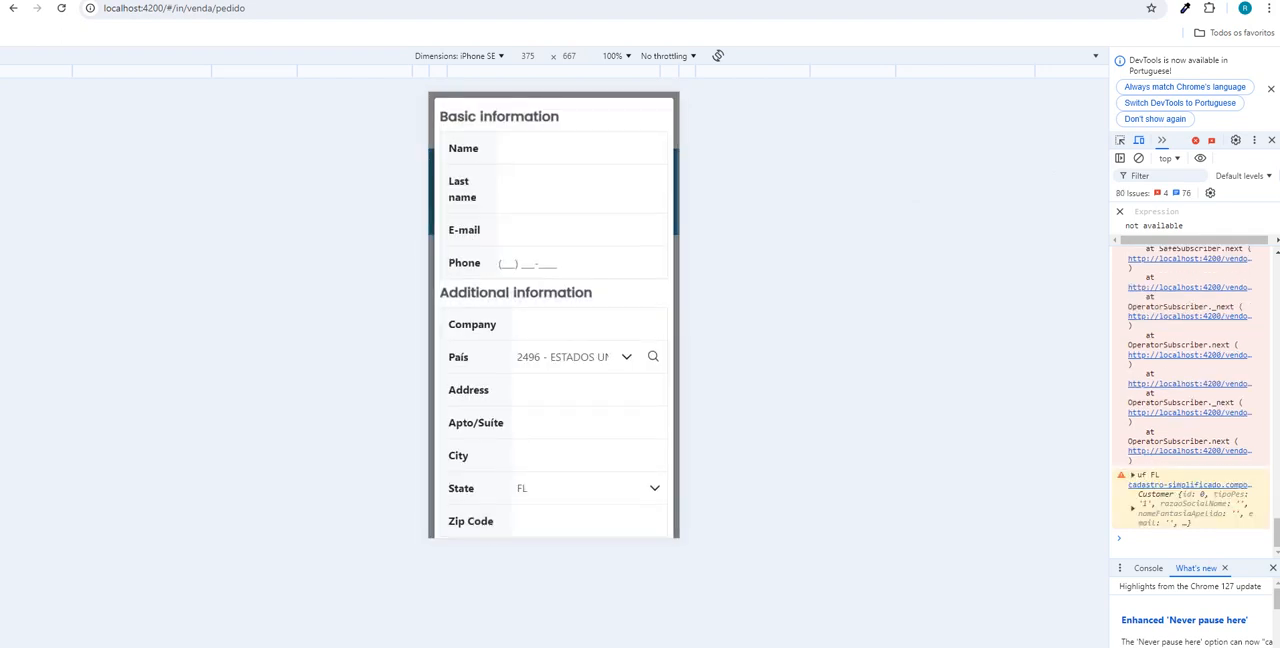
left_click(548, 150)
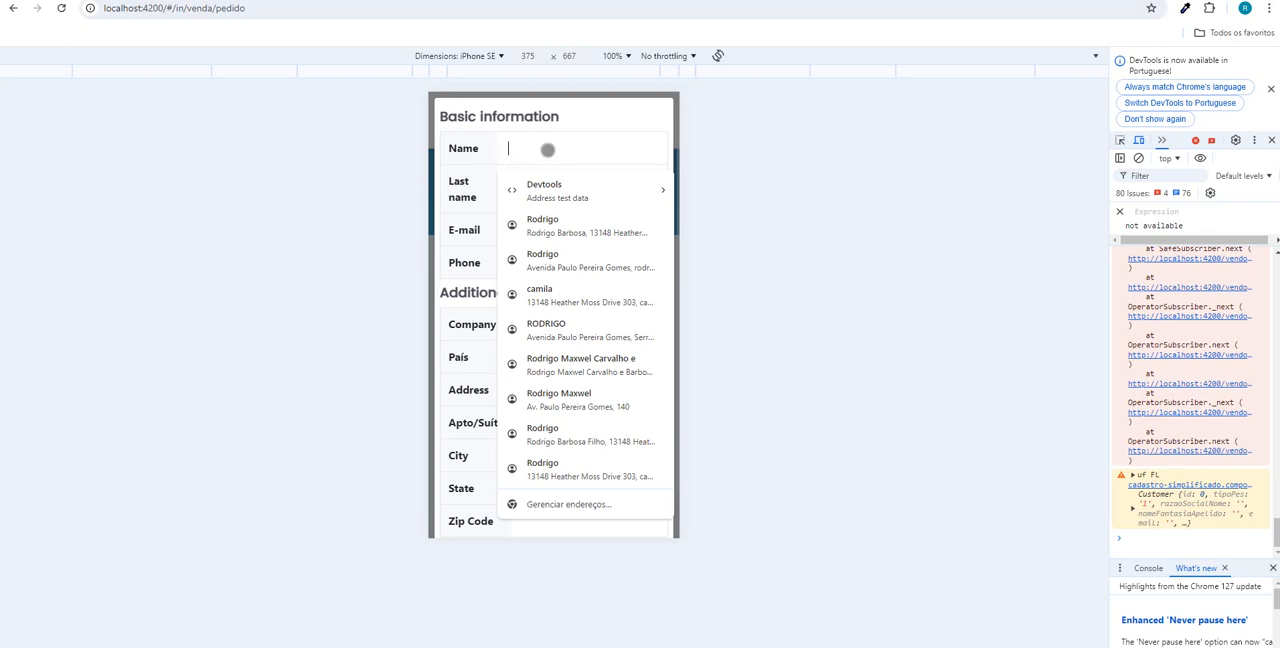
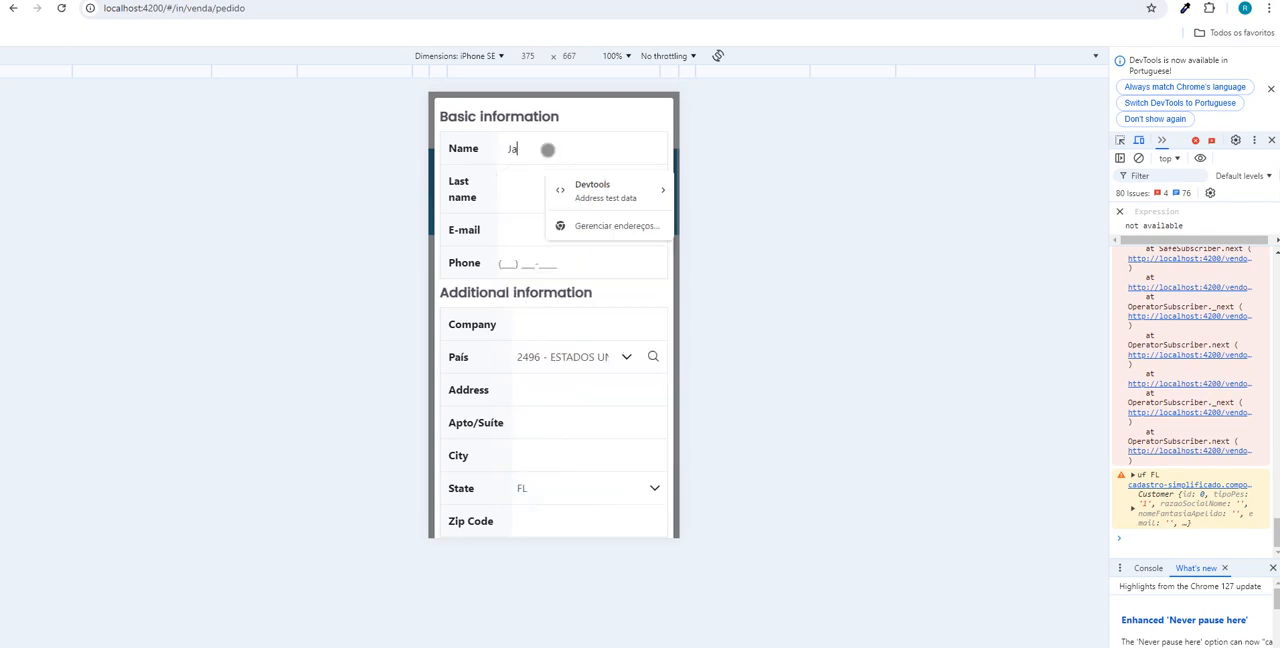
key("Tab")
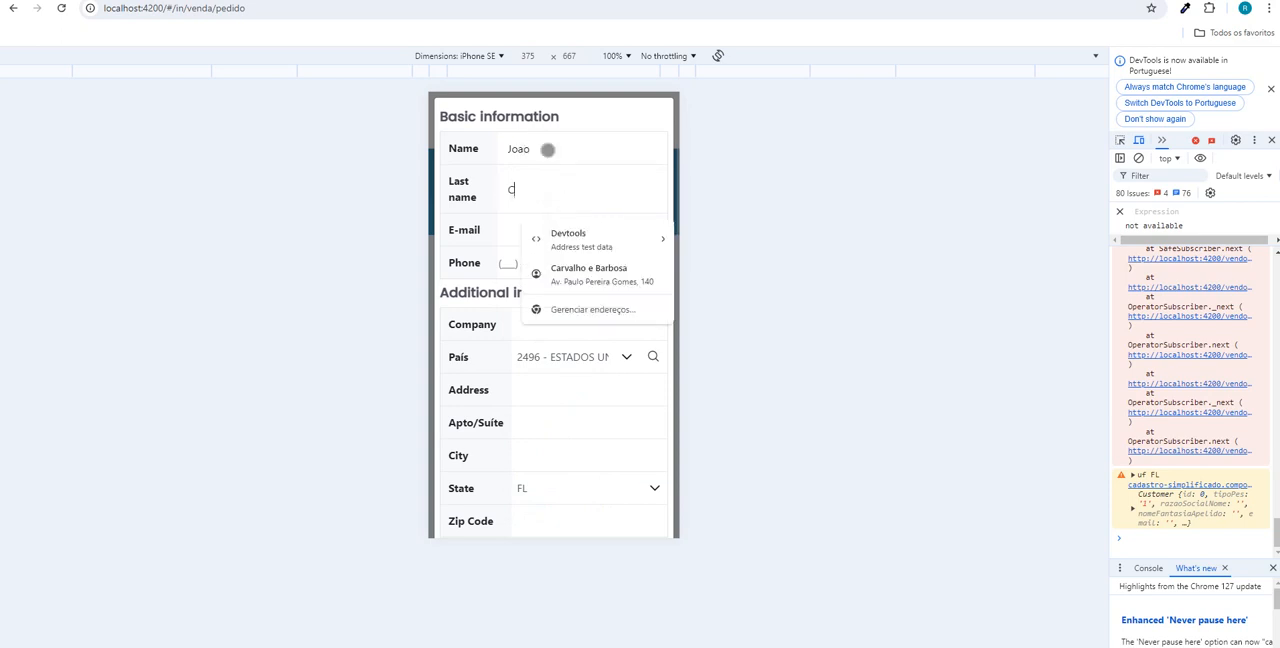
key("Tab")
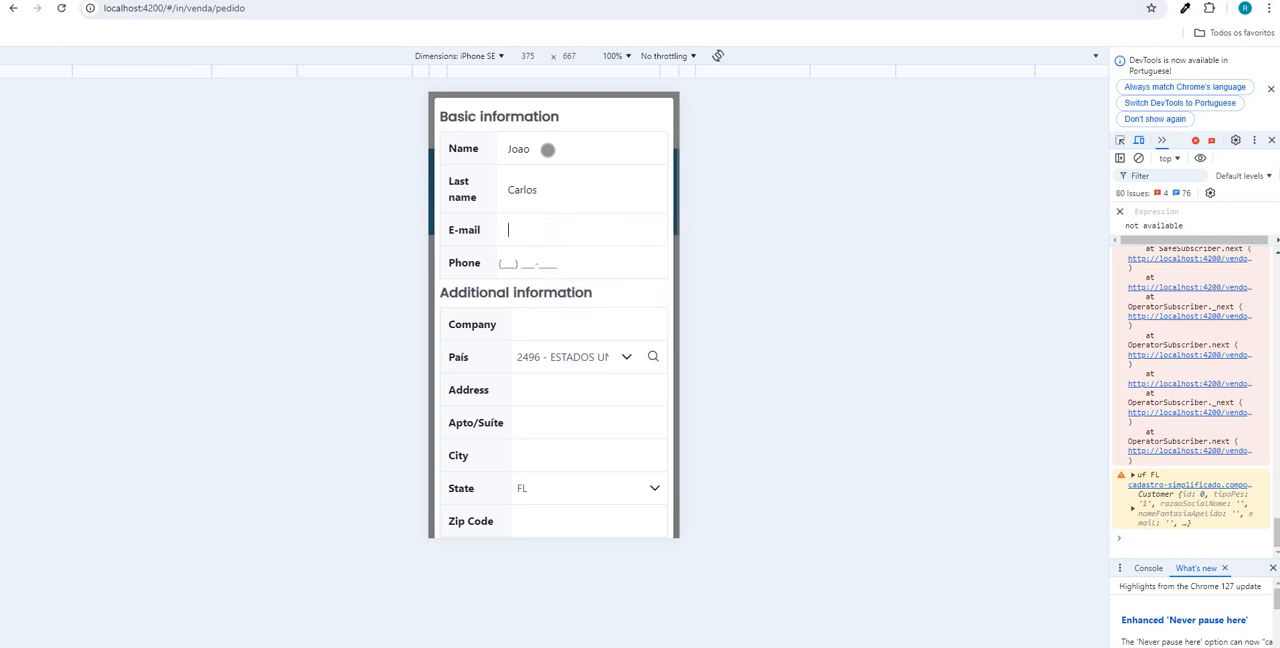
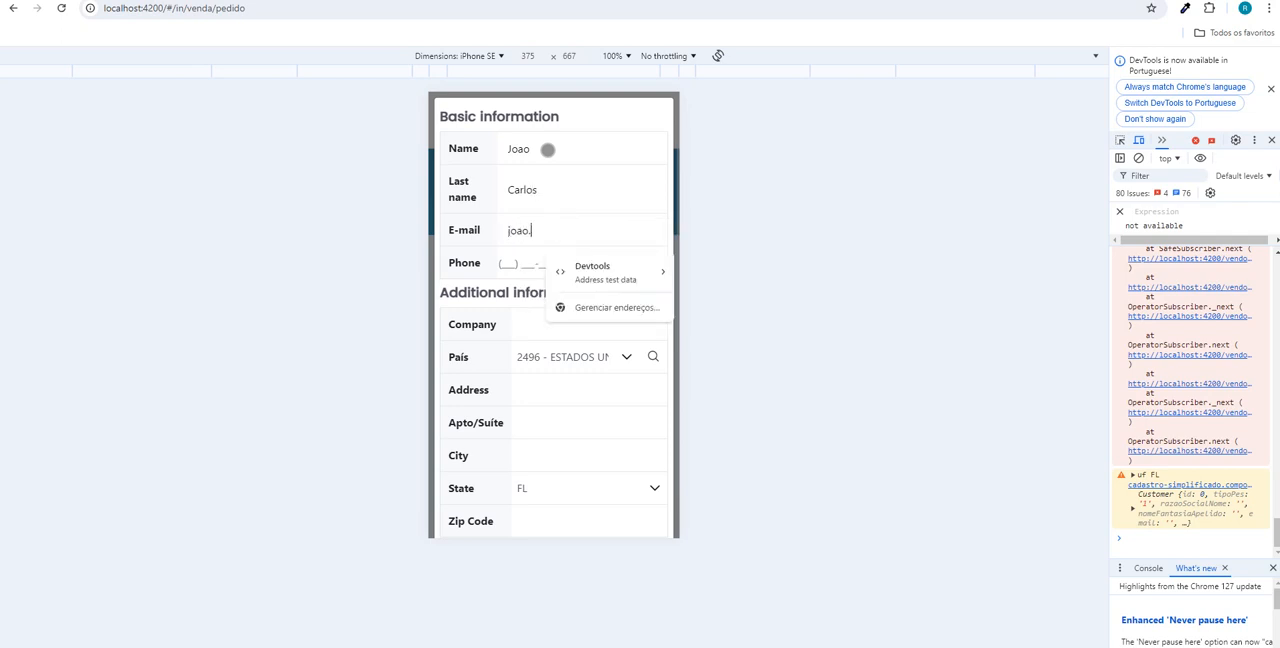
- Fill in the new customer's e-mail and phone number, leaving the company blank
key("Tab")
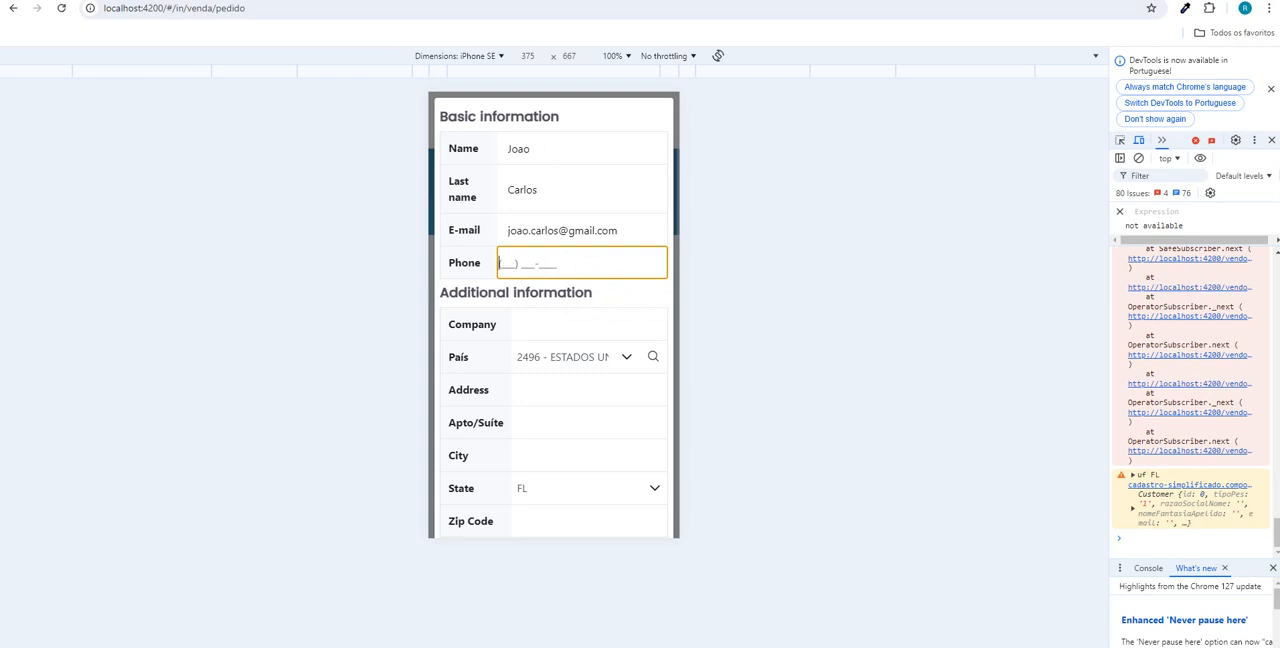
key("Tab")
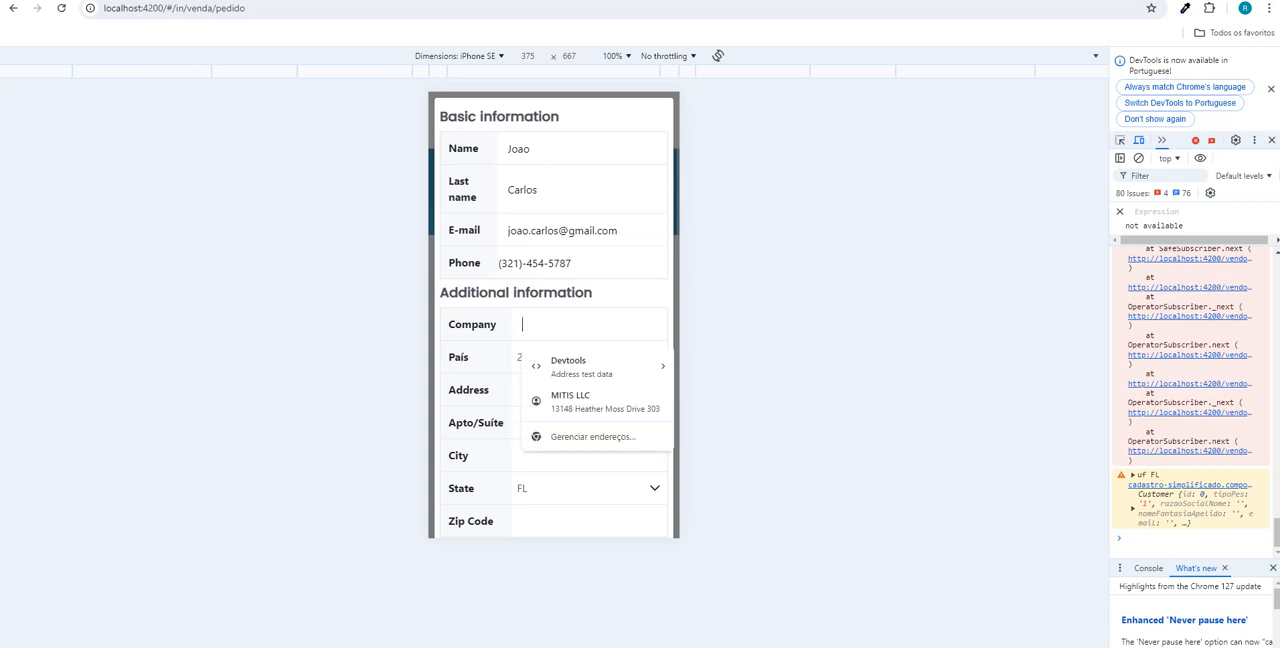
key("Tab")
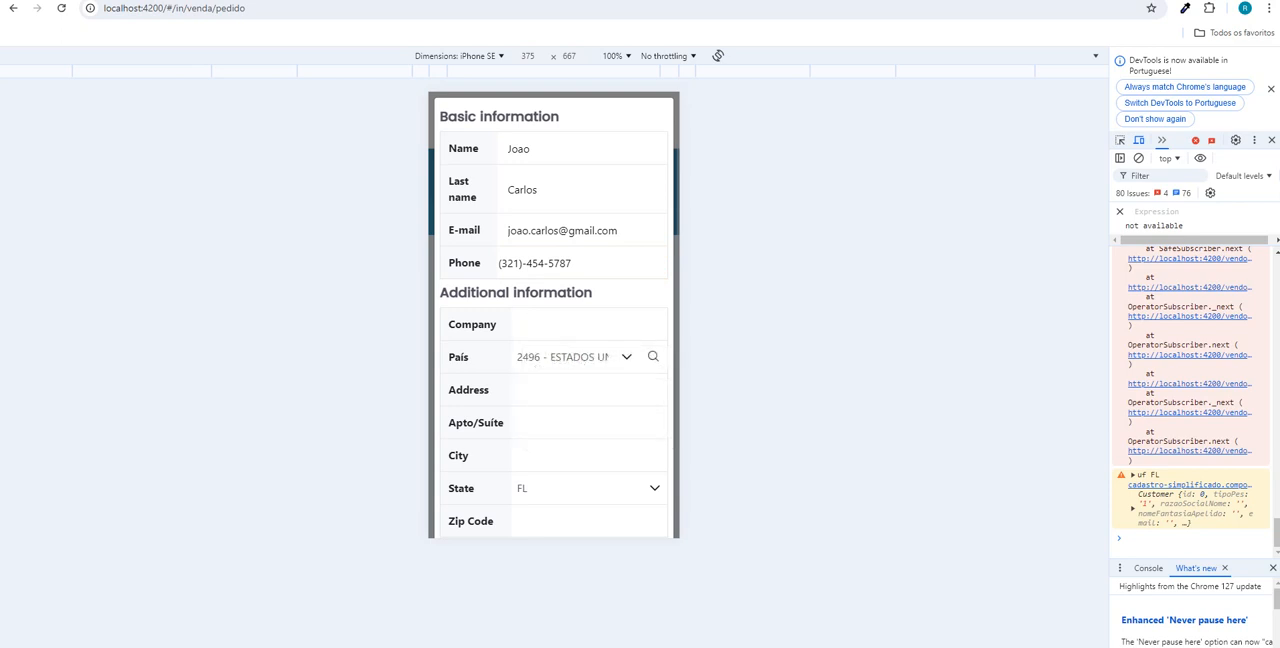
- Fill in the customer's address from a stored autofill suggestion and set the country to ESTADOS UNIDOS
left_click(543, 392)
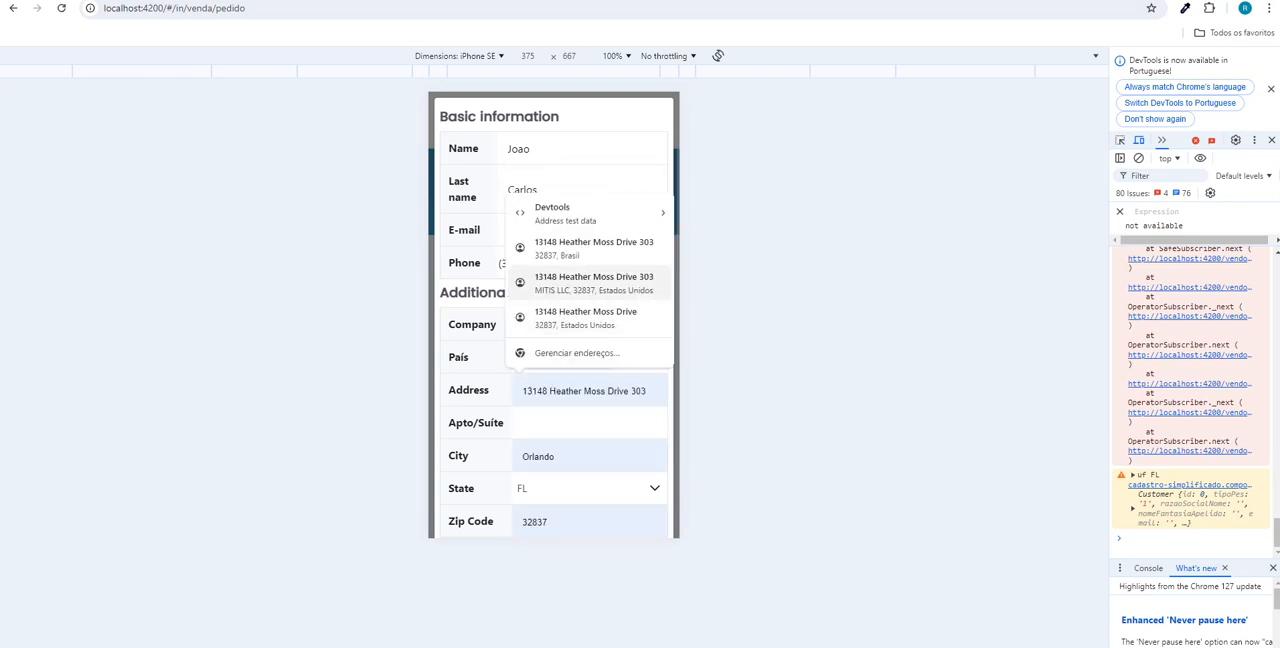
left_click(592, 252)
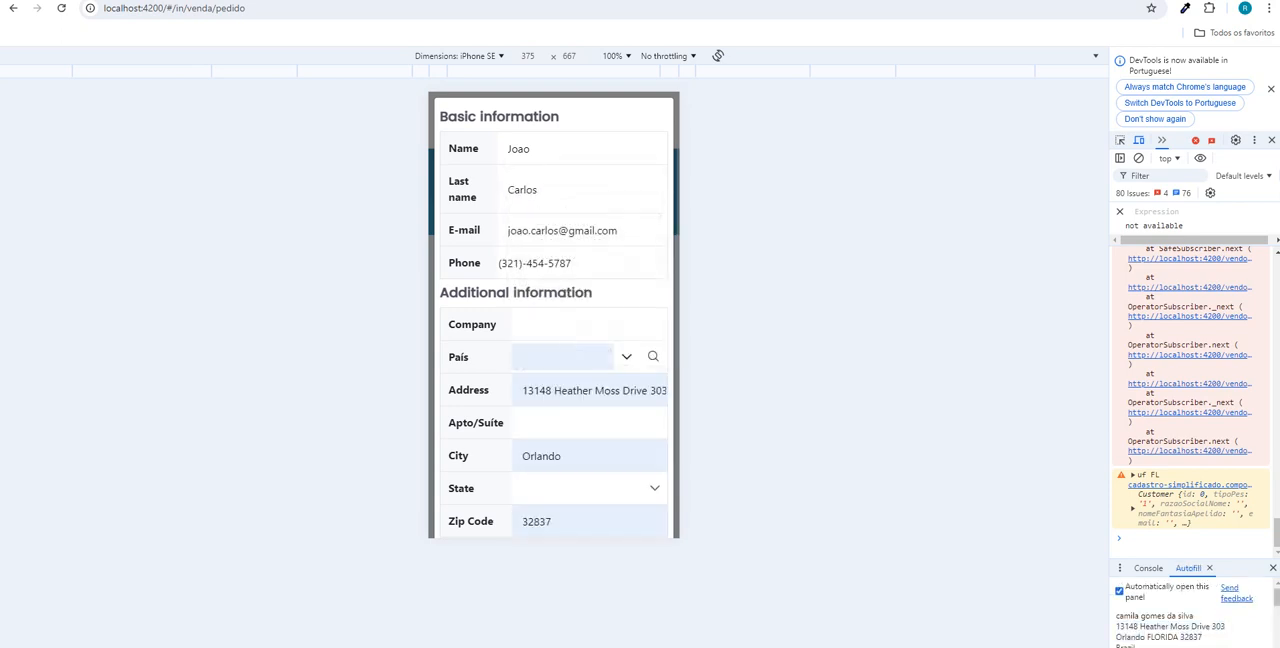
left_click(626, 356)
type("e")
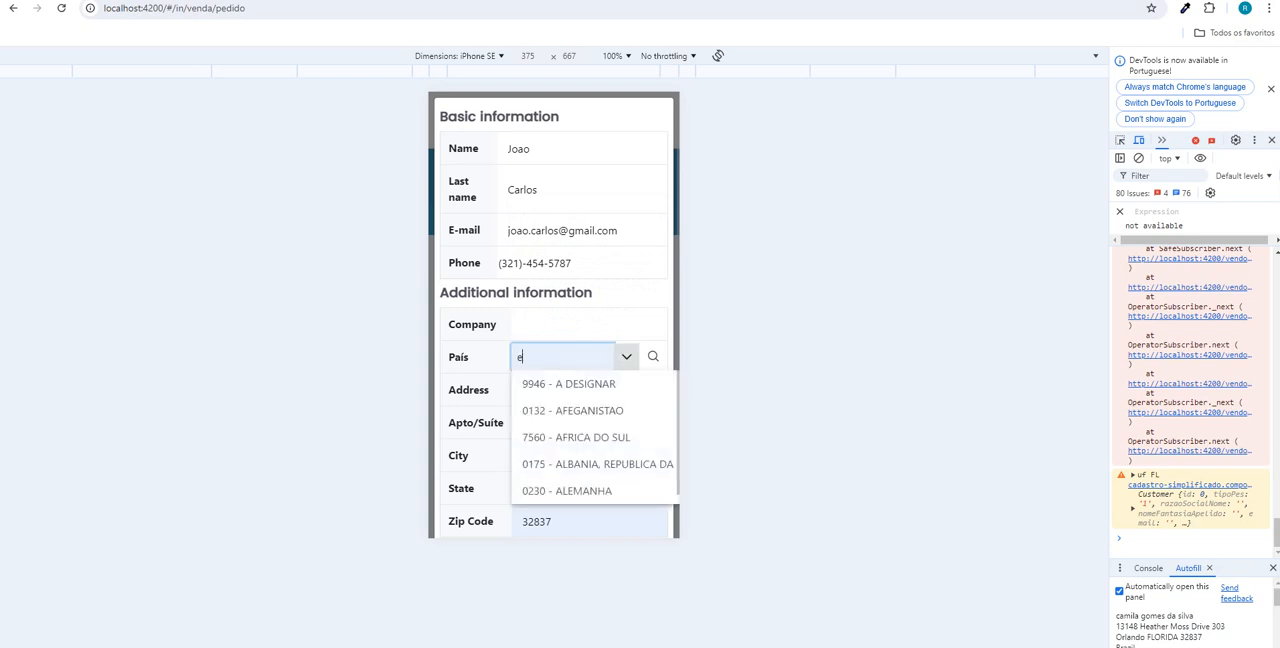
type("stad")
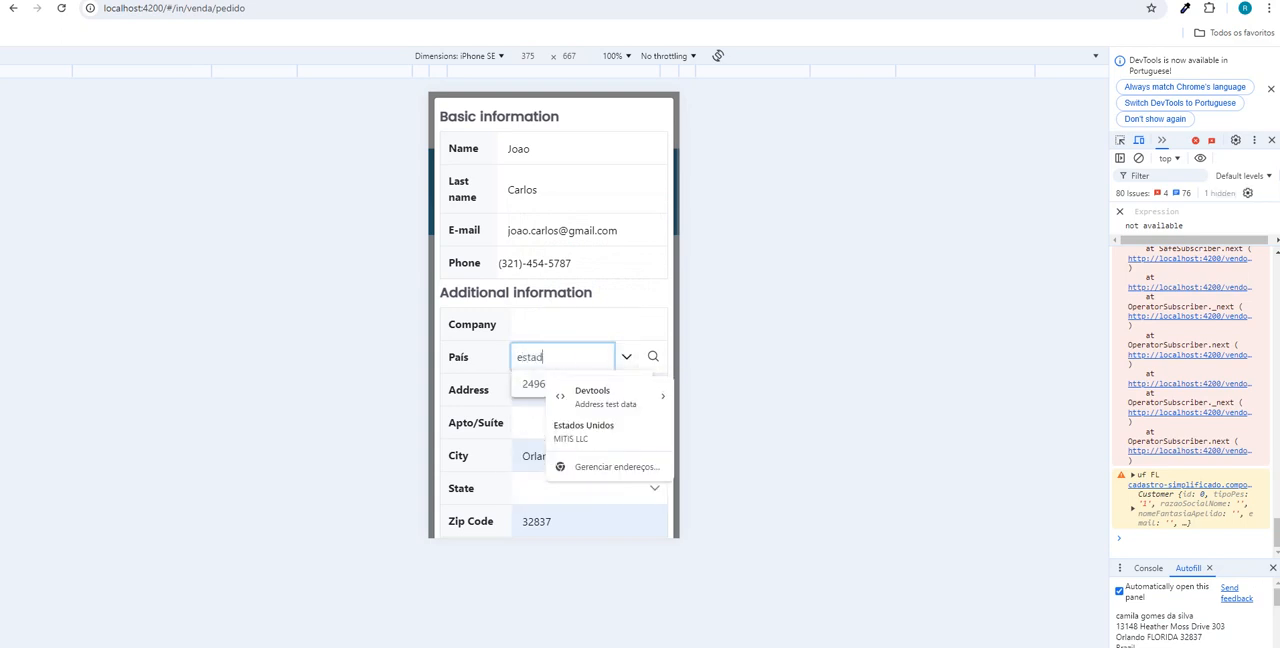
key("Return")
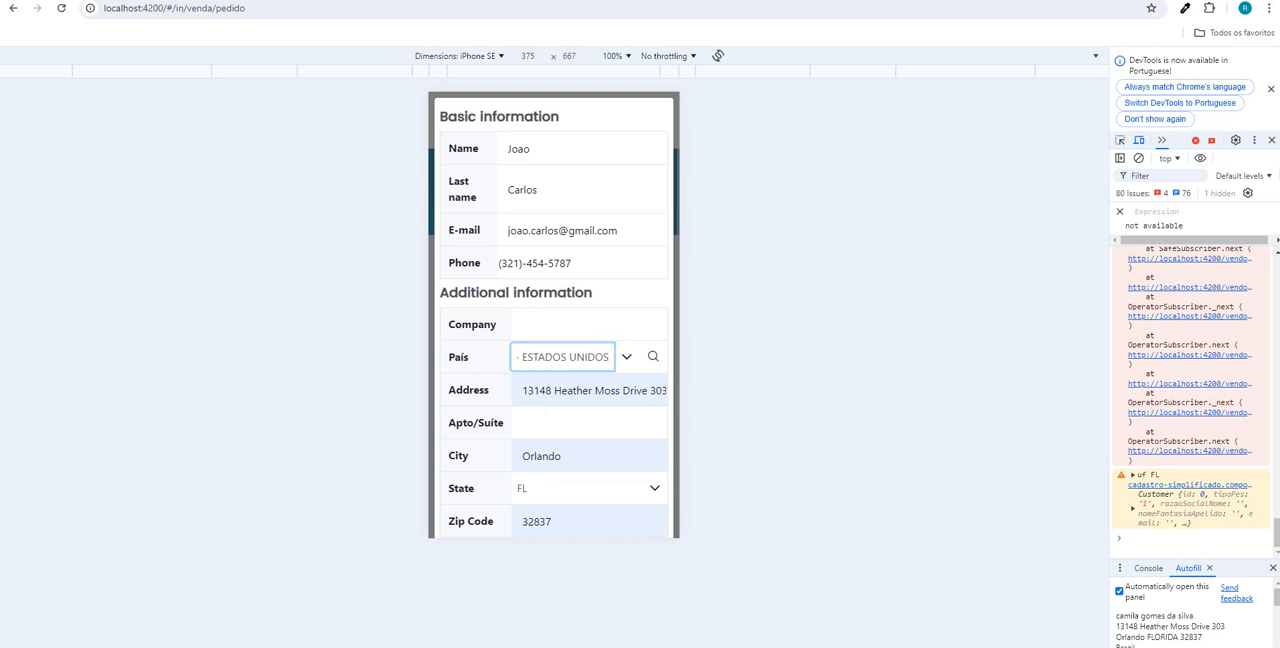
- Review the completed customer form, leave the apartment/suite blank and save the new customer
left_click(566, 423)
scroll(566, 423, "down", 1)
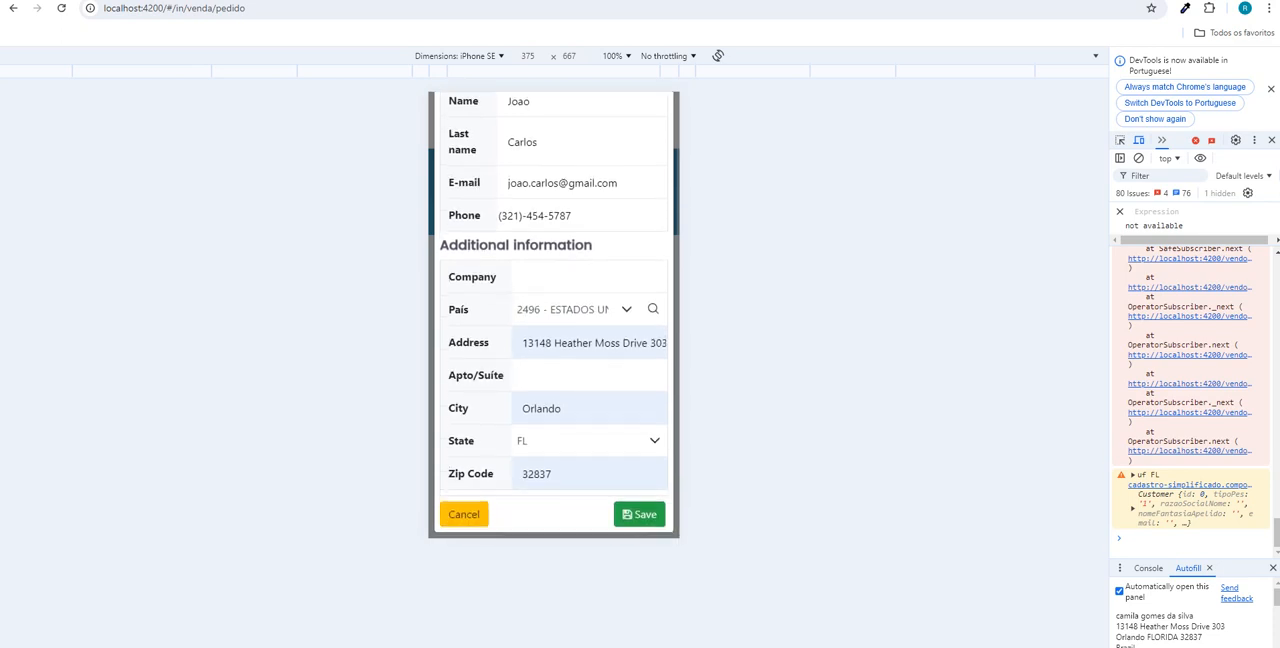
scroll(566, 423, "up", 1)
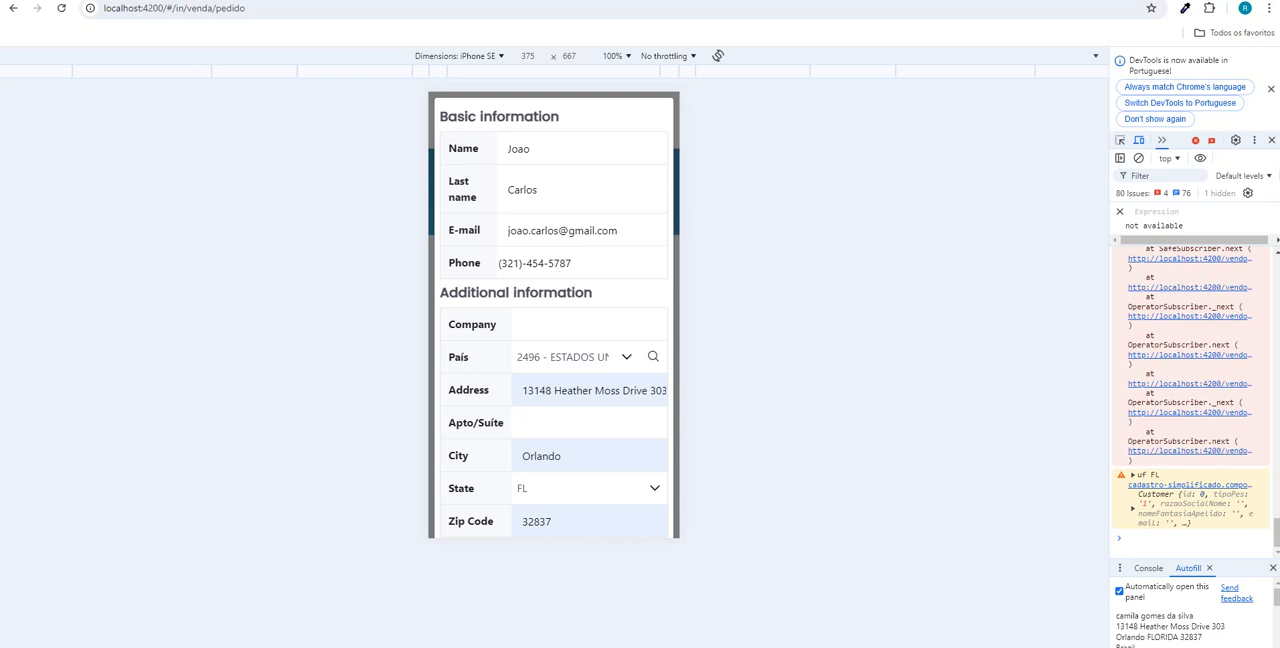
scroll(554, 315, "down", 1)
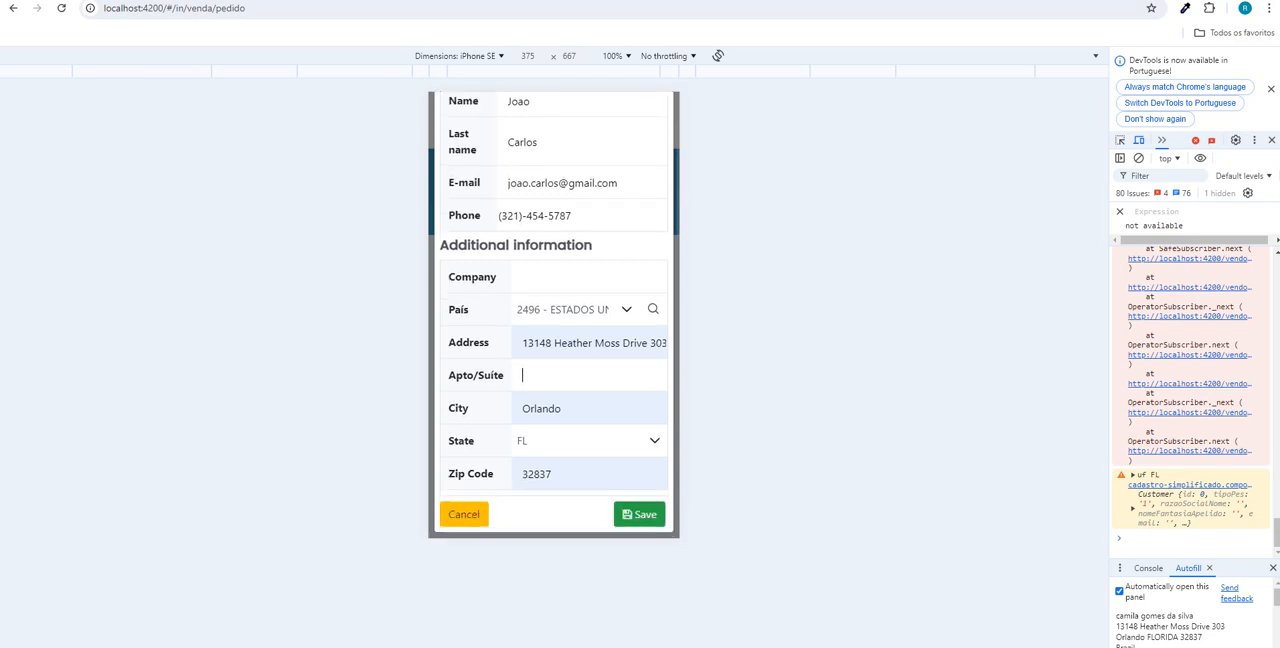
left_click(639, 514)
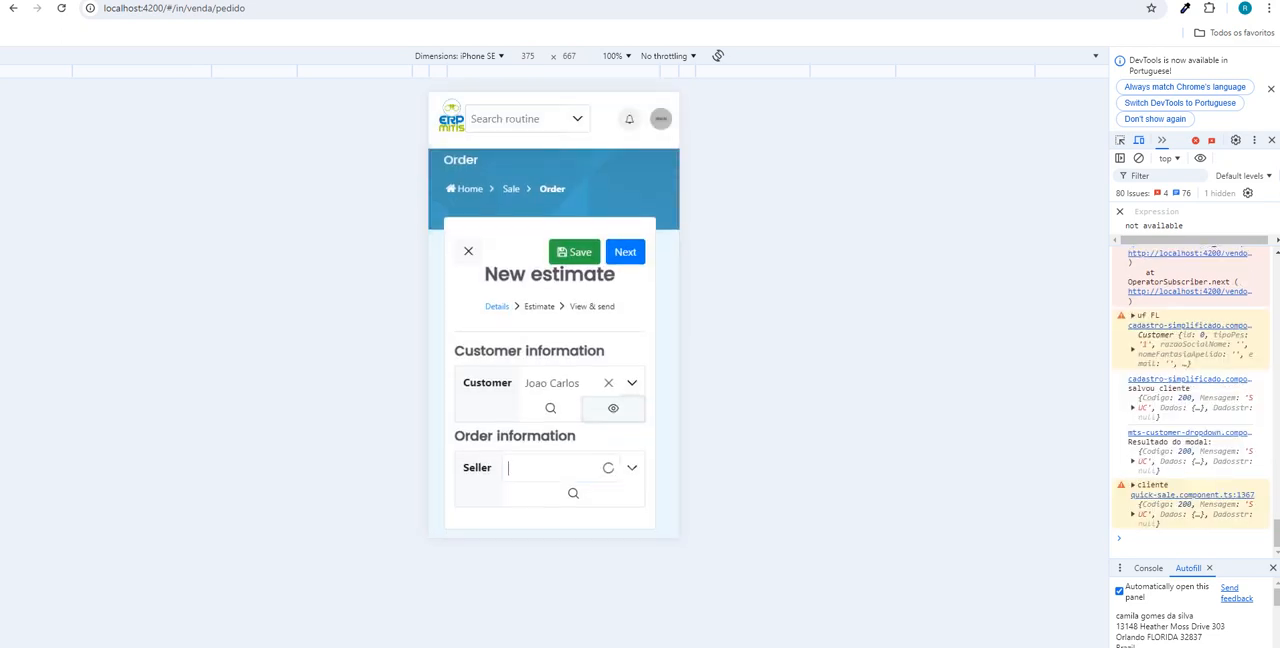
- Set the estimate's seller to MITIS and continue to the order items stage
left_click(608, 468)
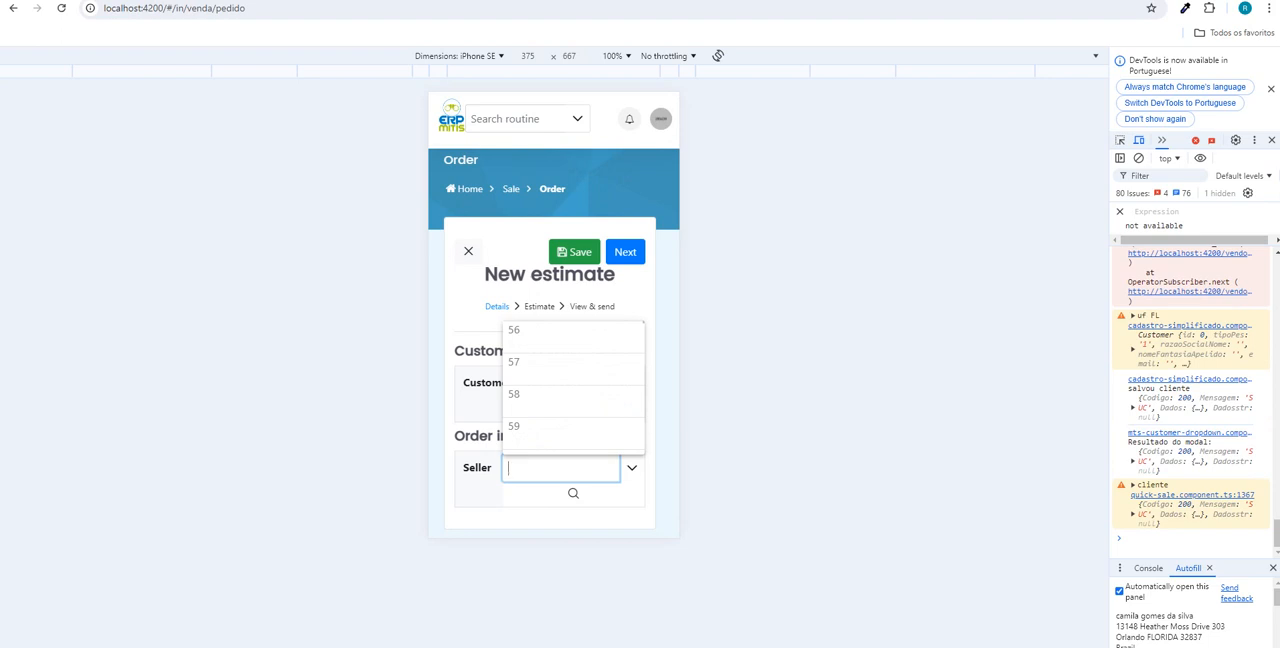
type("mitis")
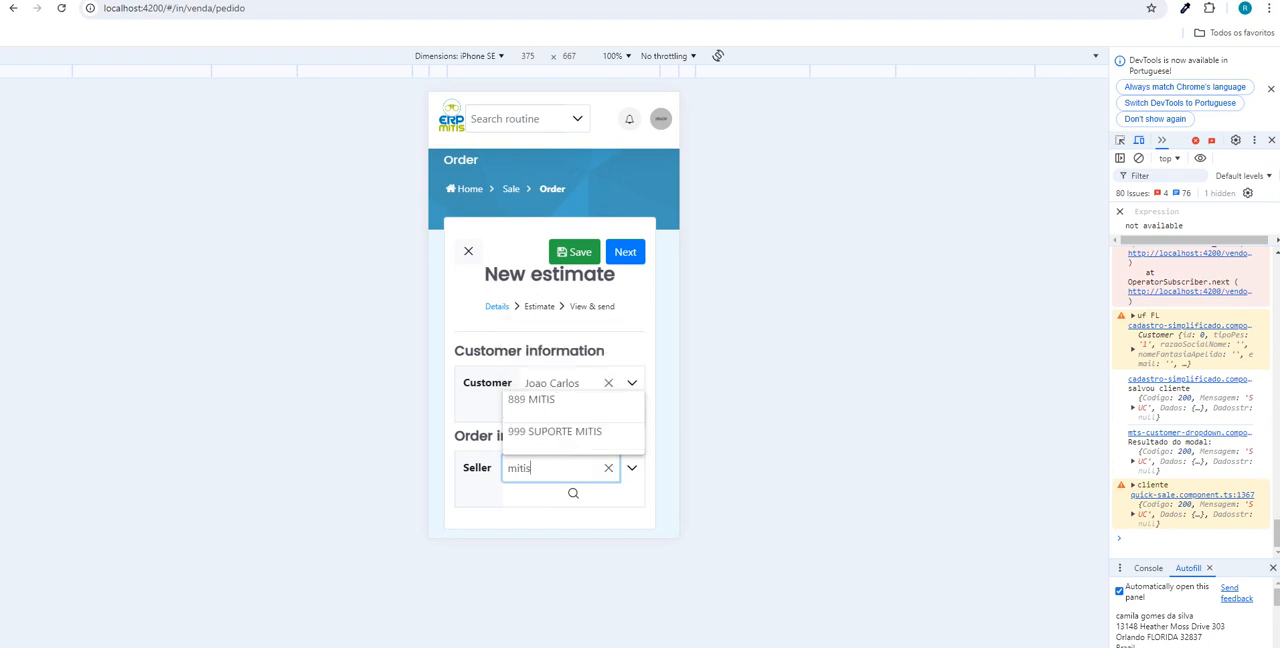
key("Return")
left_click(636, 255)
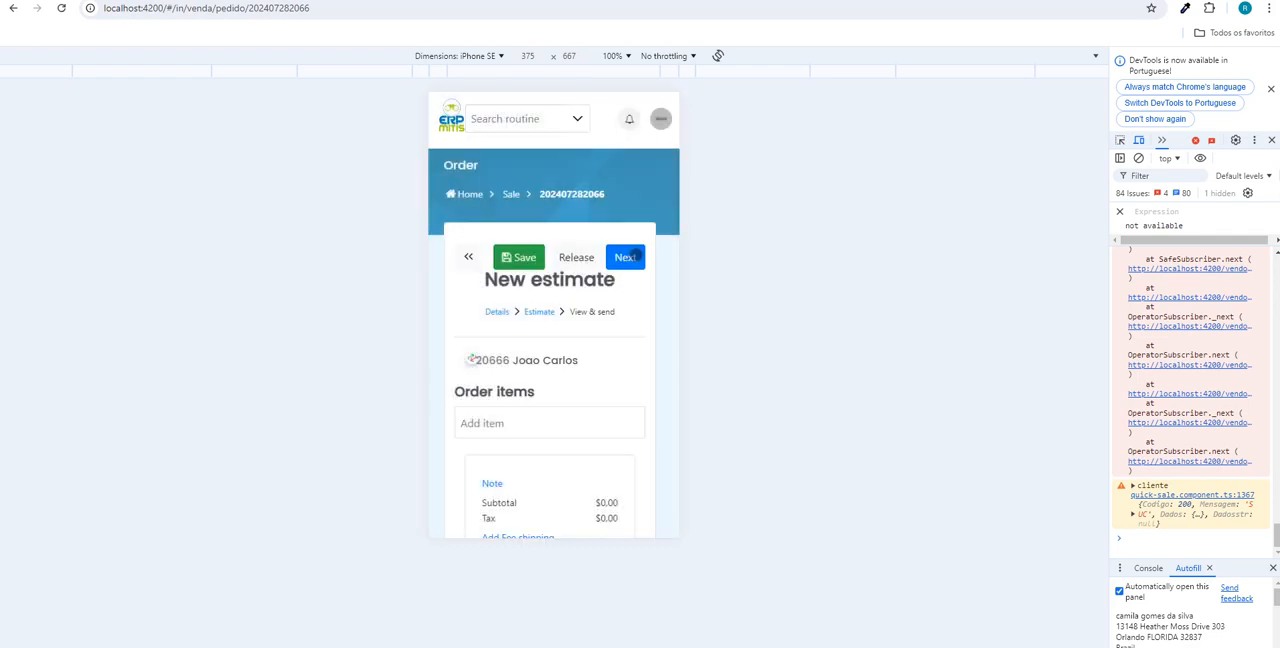
- Return to the desktop view, add FILTRO DE ÓLEO MANN-FILTER W6110 and TROCA DE OLEO as order items, and check the tax amount
key("F12")
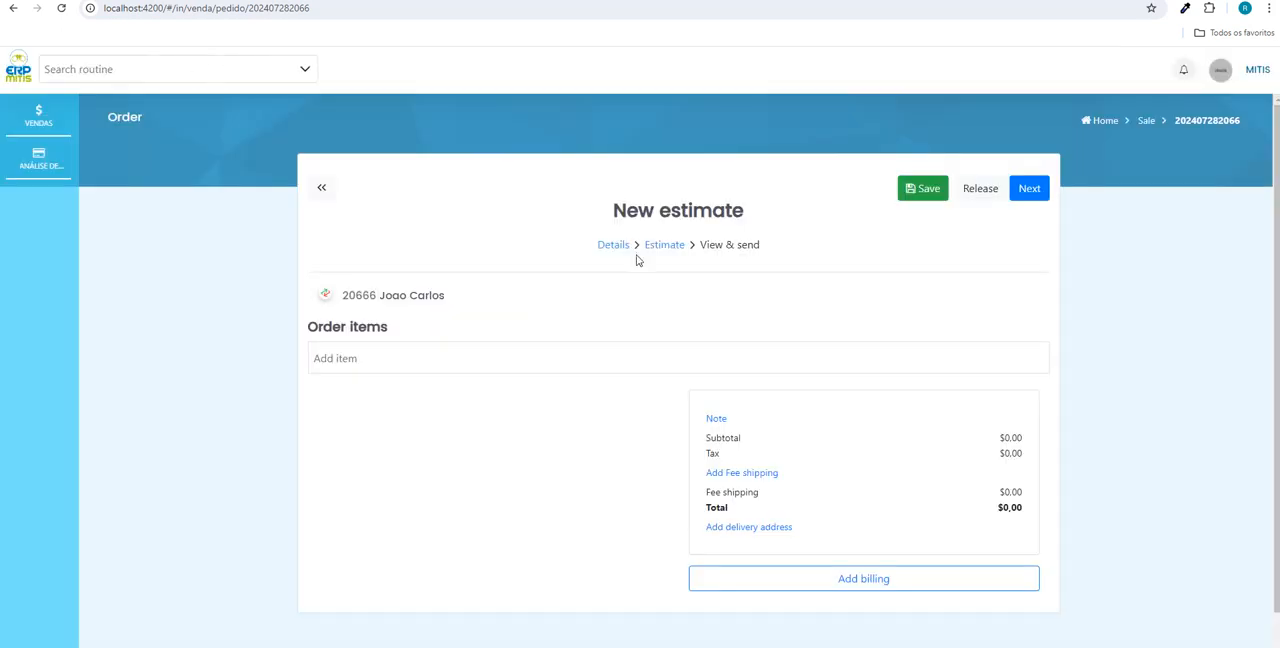
left_click(381, 356)
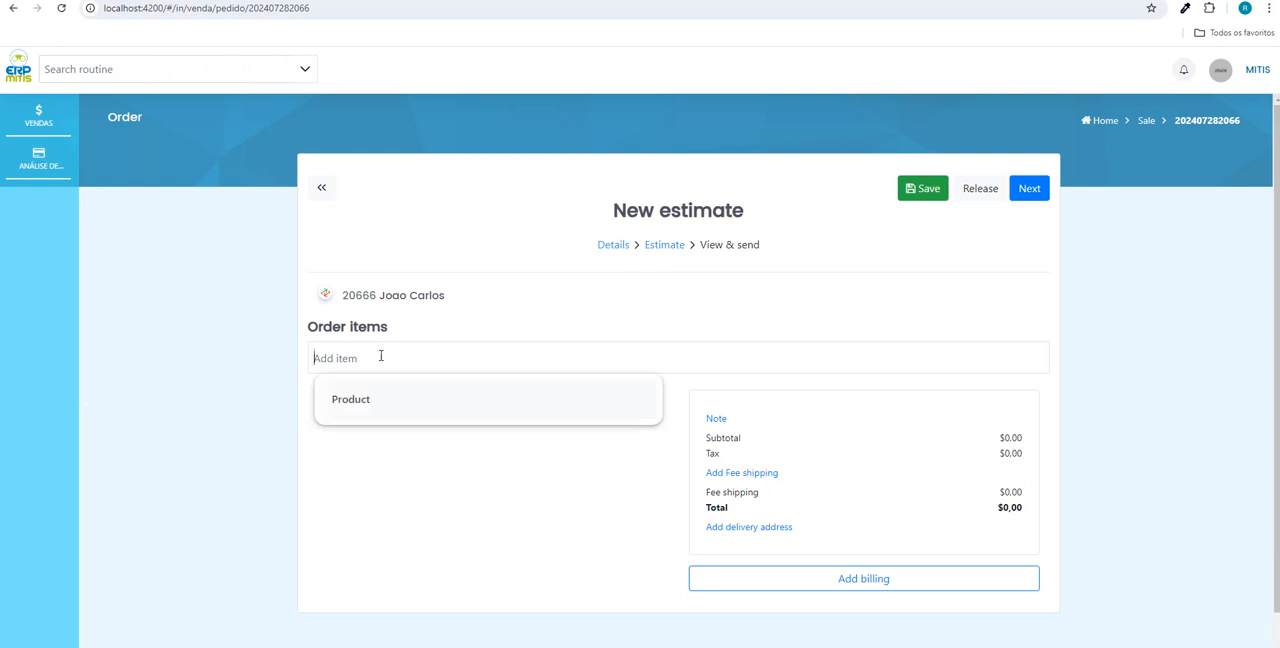
type("filtro")
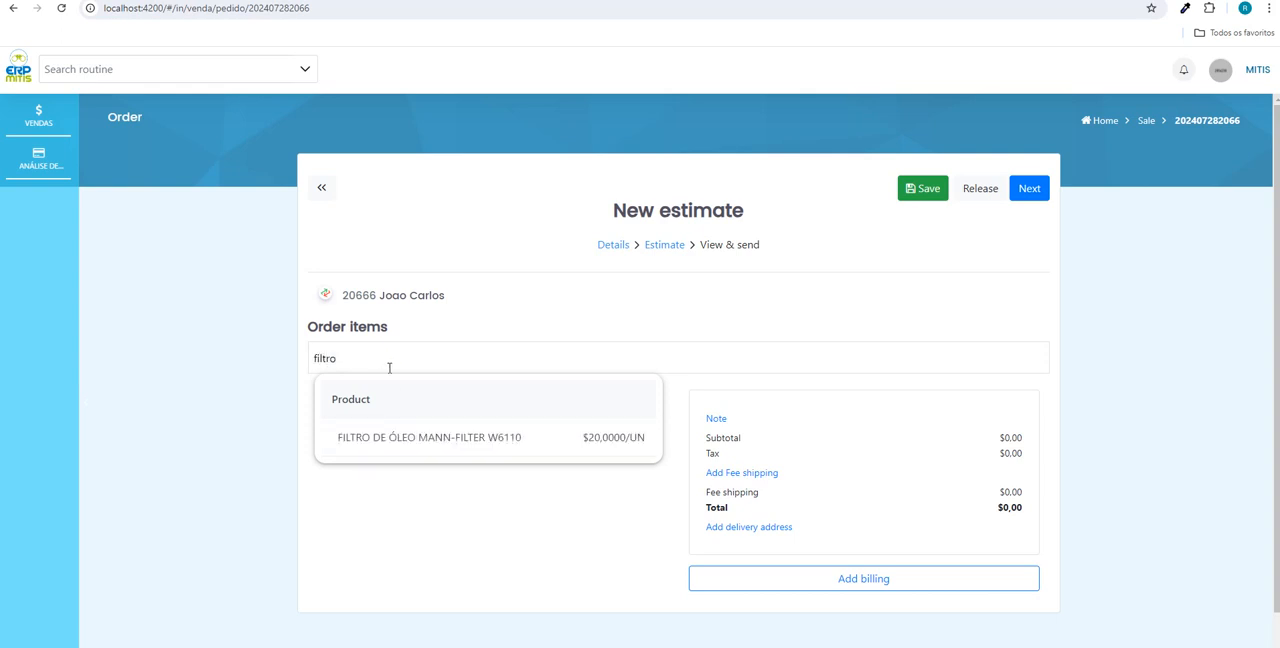
left_click(493, 451)
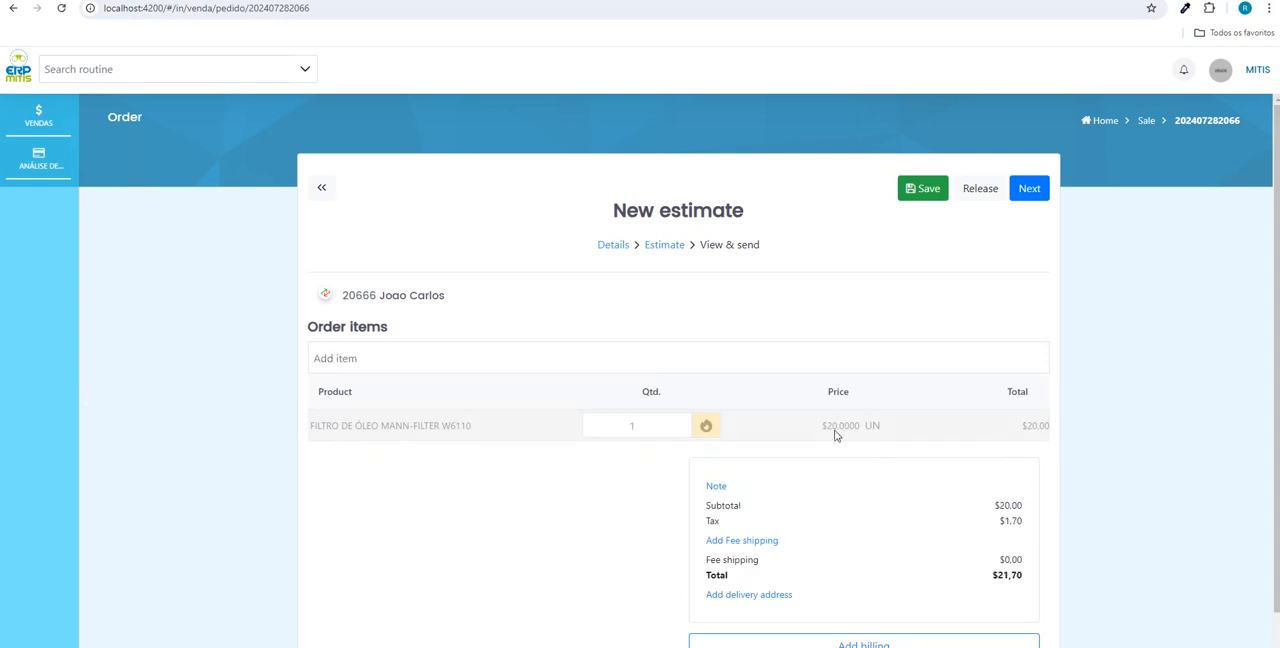
left_click(387, 357)
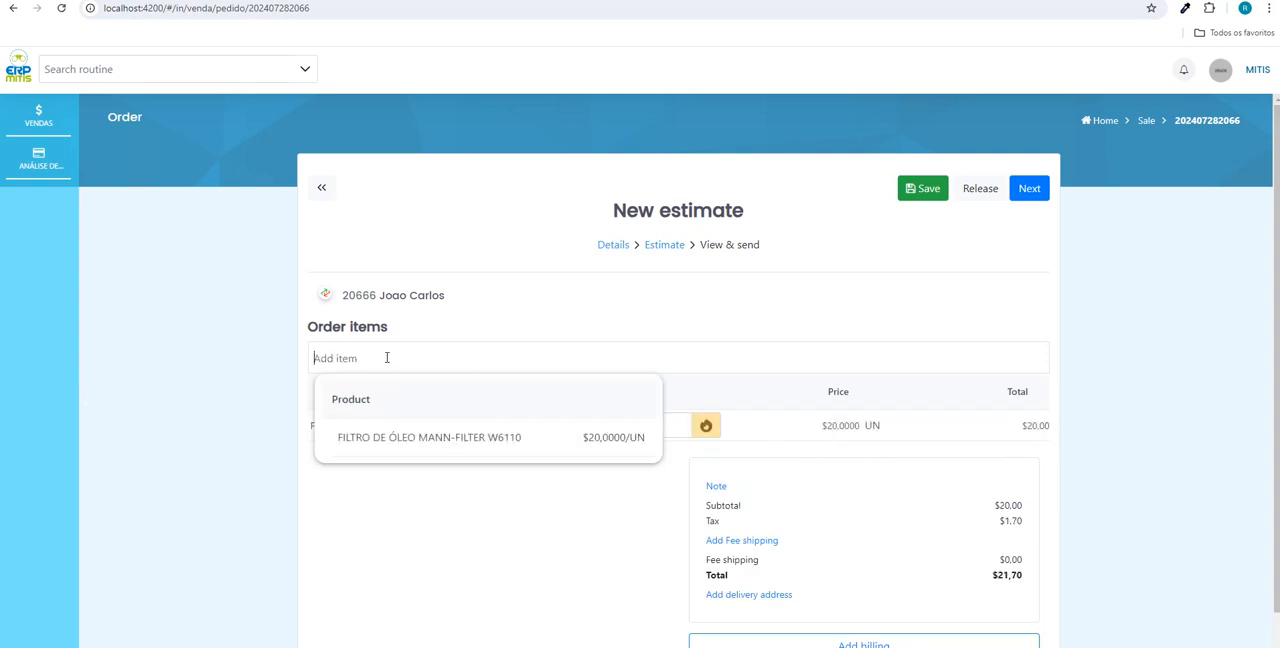
type("troca")
left_click(396, 452)
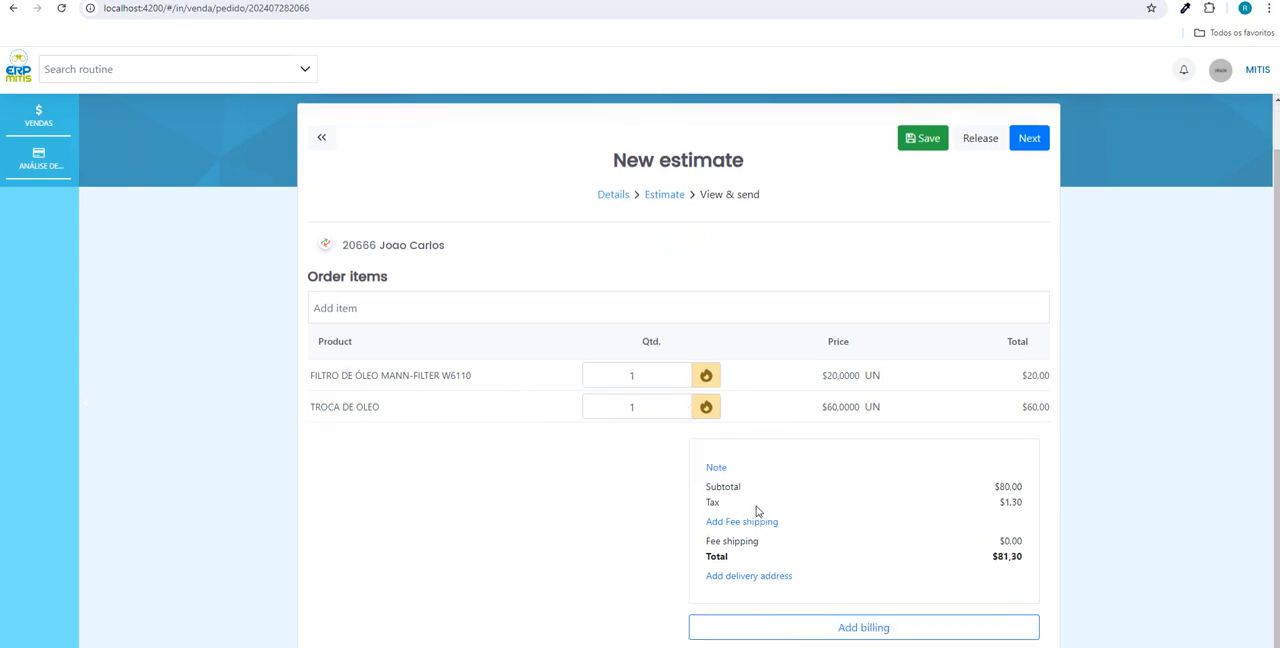
left_click_drag(998, 503, 1022, 502)
left_click(996, 531)
- Add a CASH billing entry for the estimate's full total and save the billing
left_click(837, 630)
left_click(587, 171)
type("cahc")
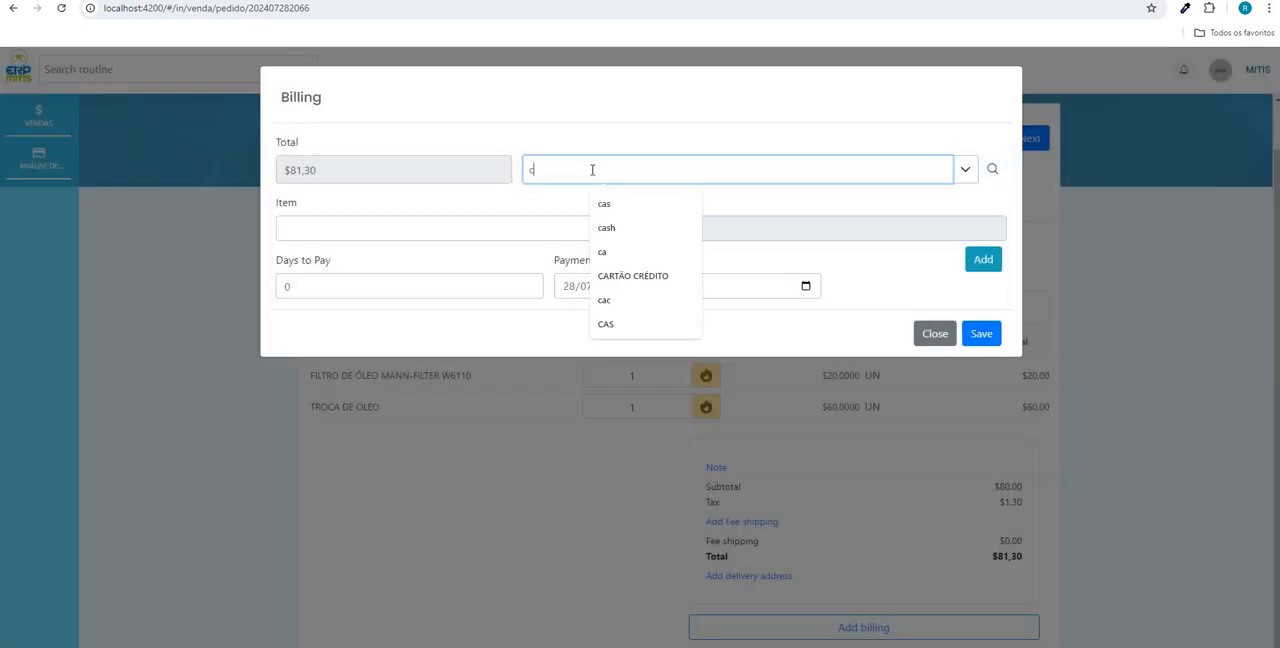
key("BackSpace")
key("BackSpace")
type("sh")
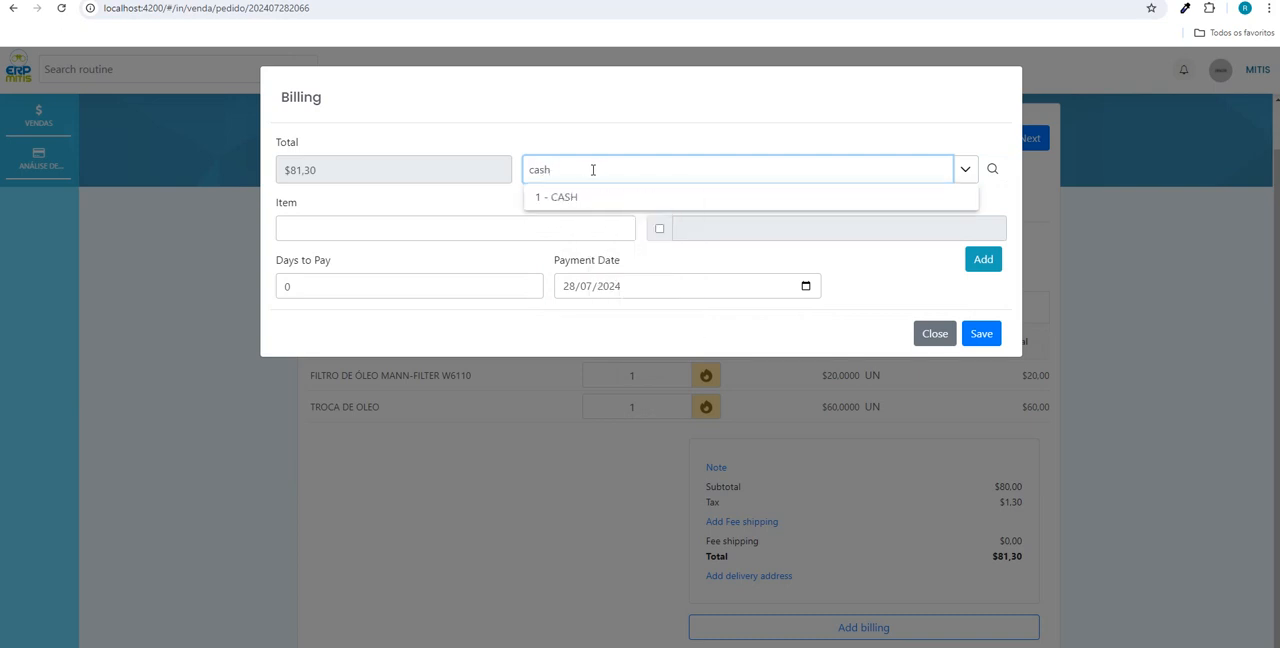
left_click(570, 197)
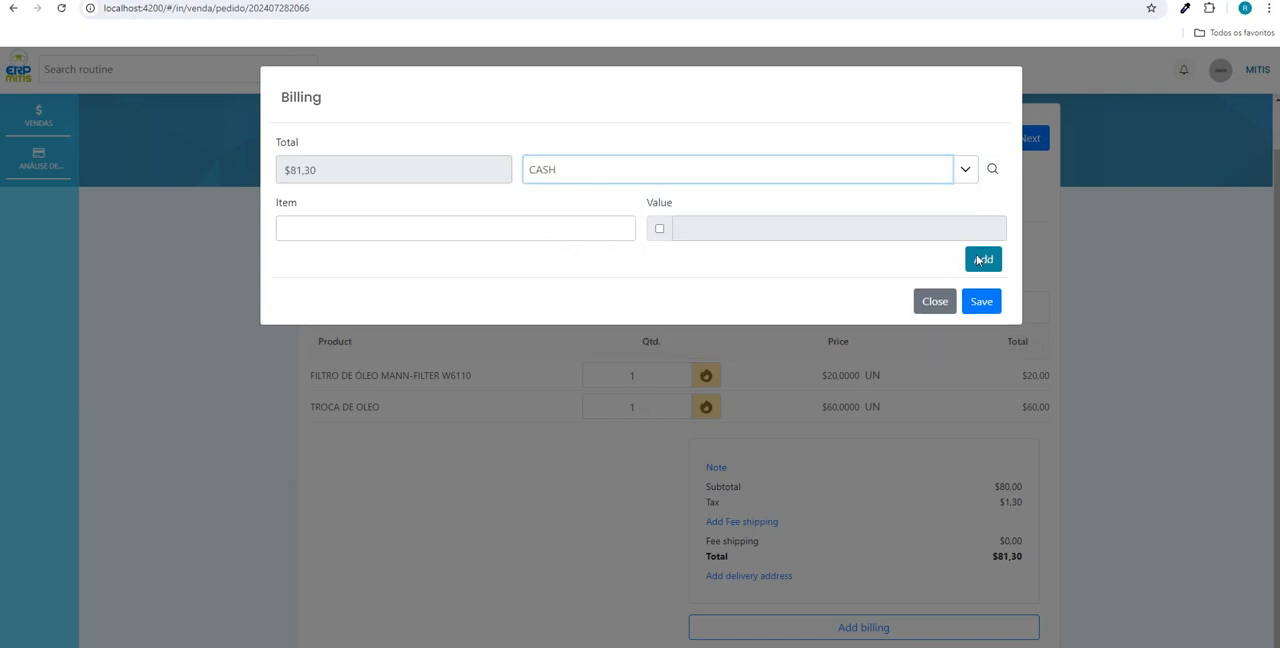
left_click(980, 260)
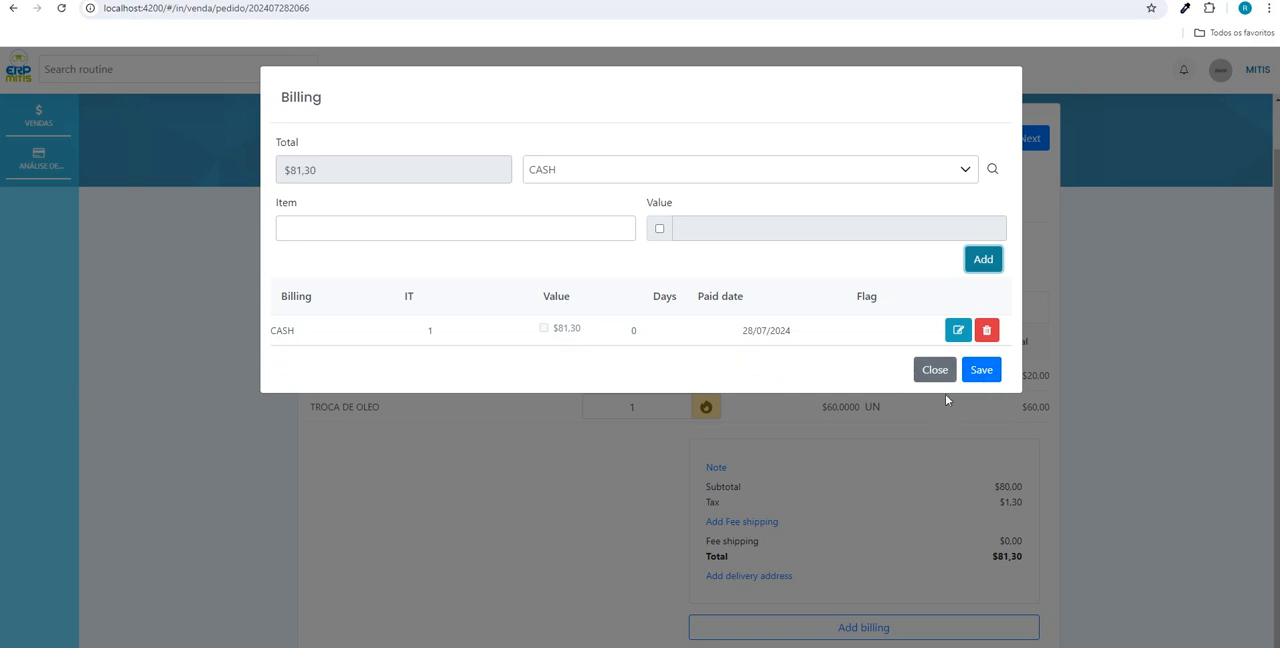
left_click(984, 372)
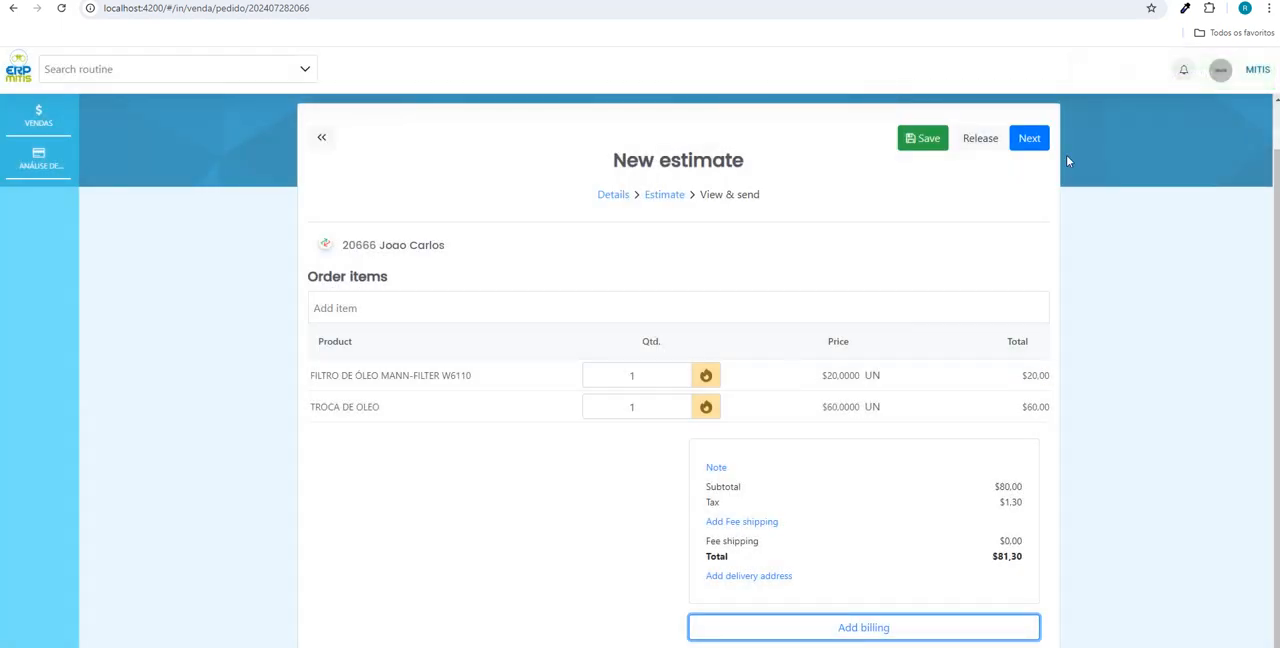
- Advance the estimate to View & send and review the products, totals and payment in the document preview
left_click(1029, 138)
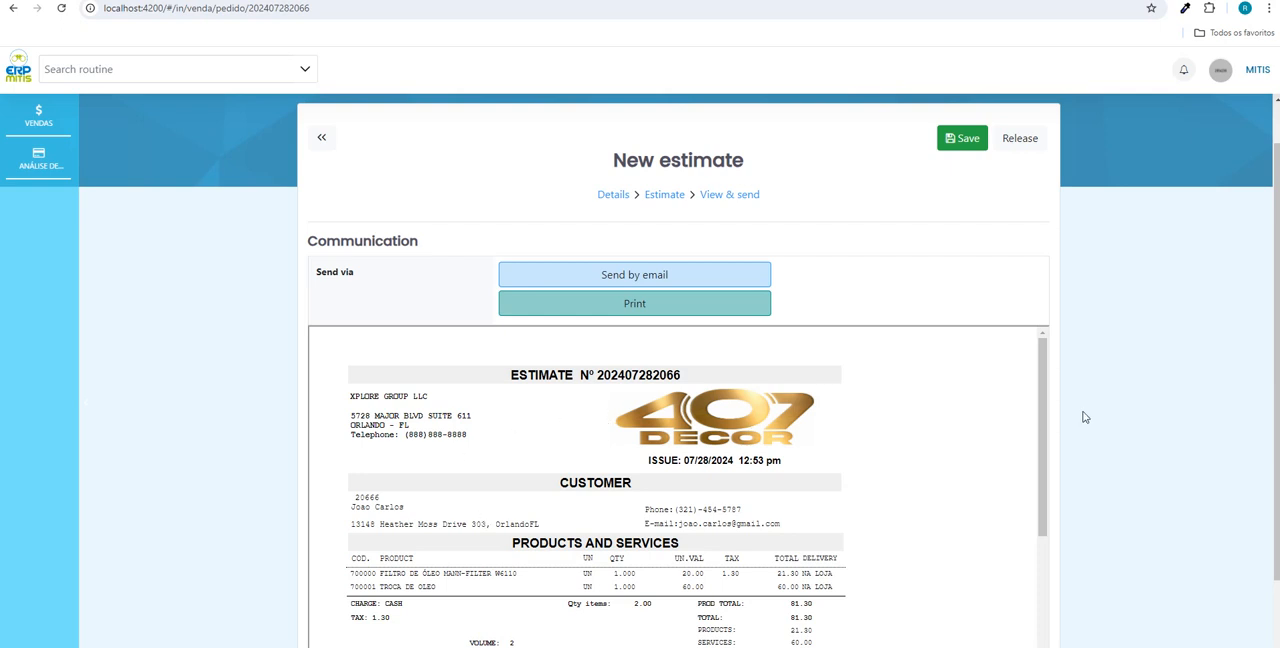
left_click_drag(1040, 409, 1031, 511)
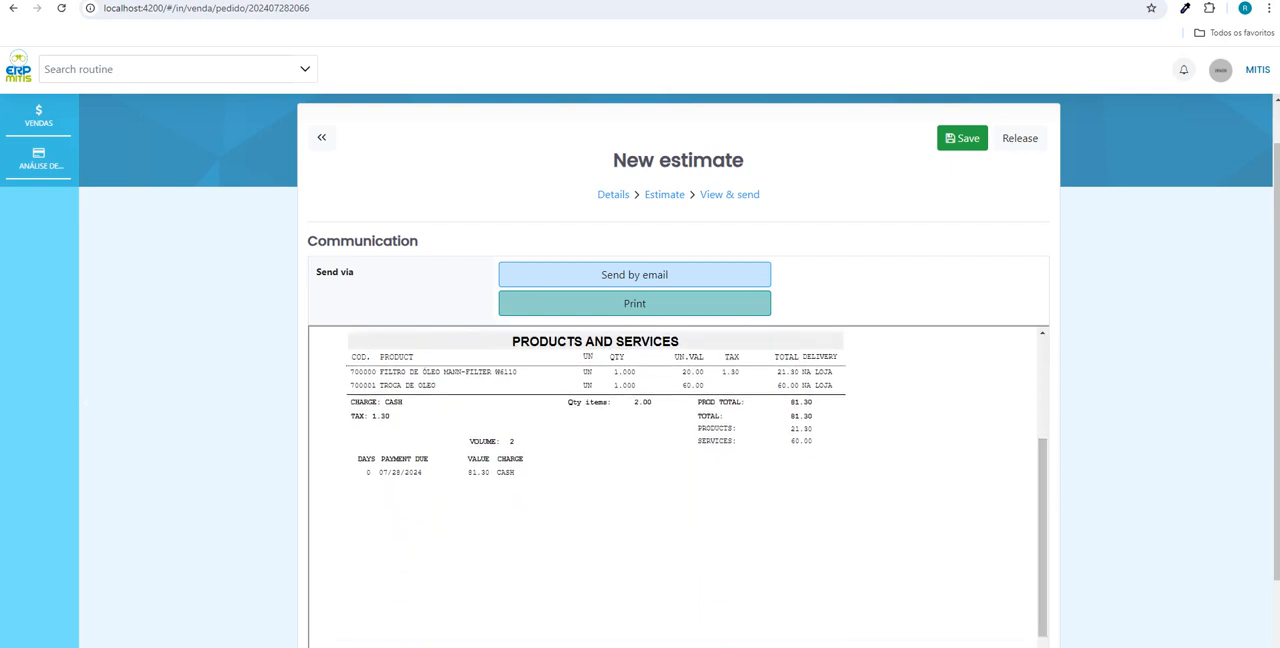
mouse_move(1274, 385)
left_mouse_down()
mouse_move(1268, 440)
mouse_move(1262, 365)
left_mouse_up()
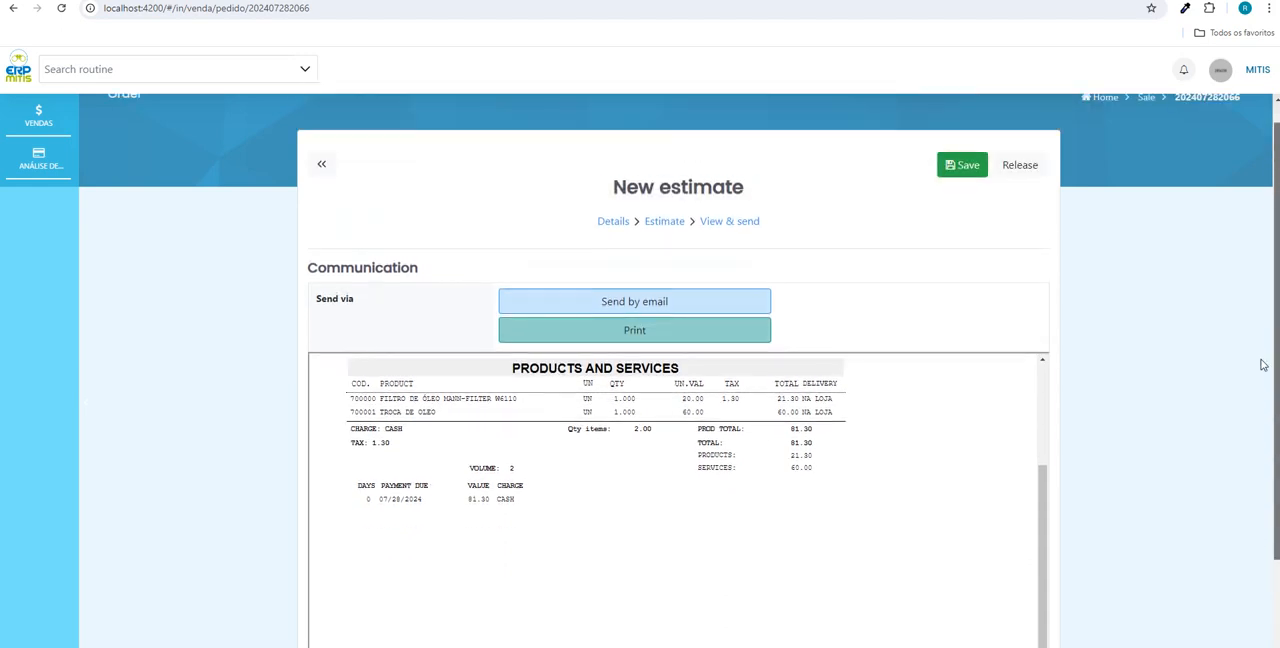
- Send the estimate by email, resume the execution paused in Visual Studio and return to the estimate
left_click(635, 303)
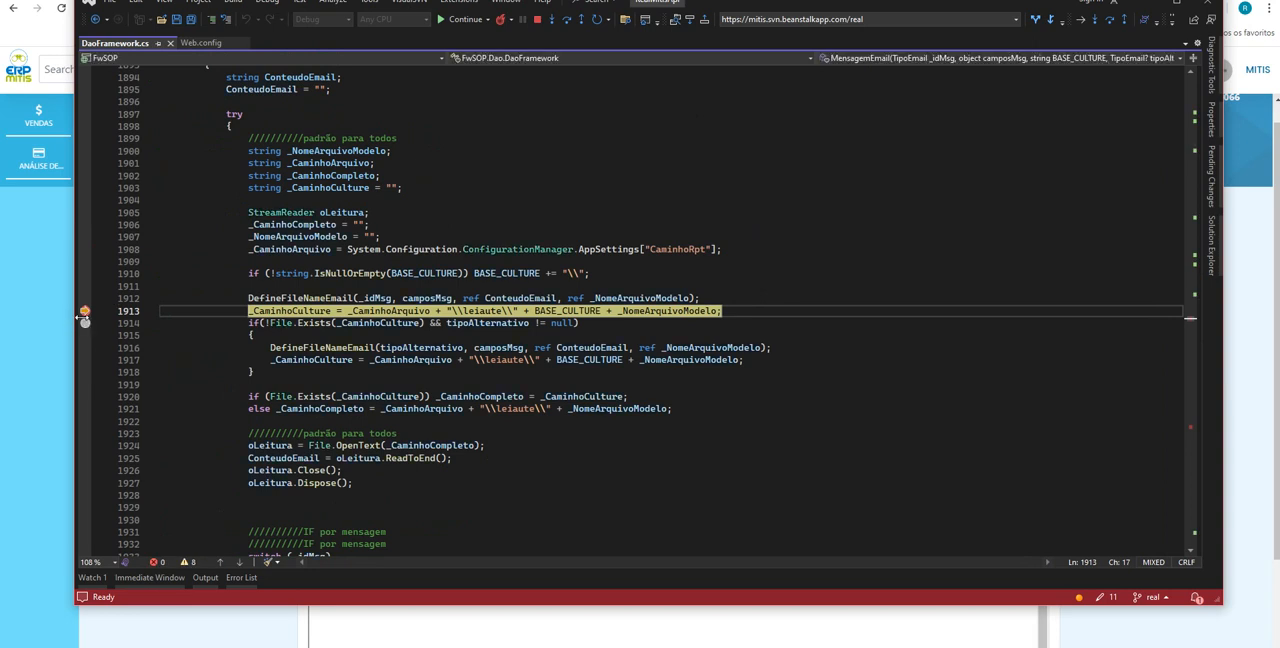
left_click(467, 19)
left_click(1145, 8)
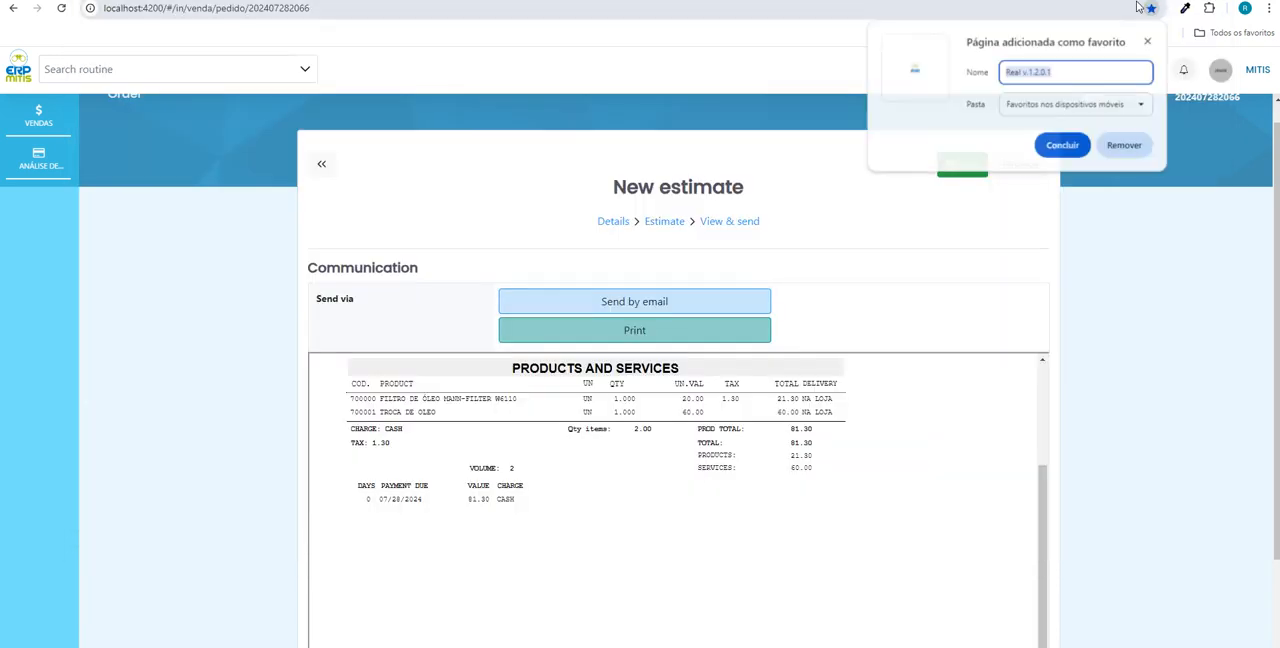
key("Escape")
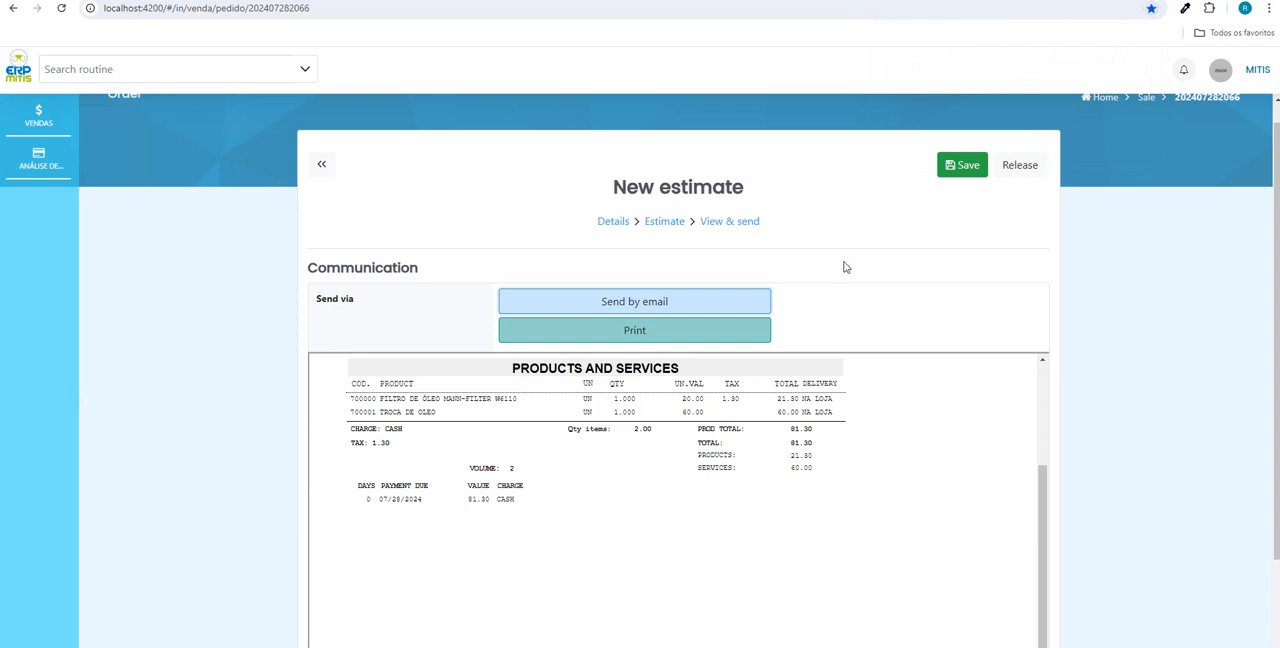
- View the estimate's print preview, then cancel printing and close the PDF
left_click(628, 339)
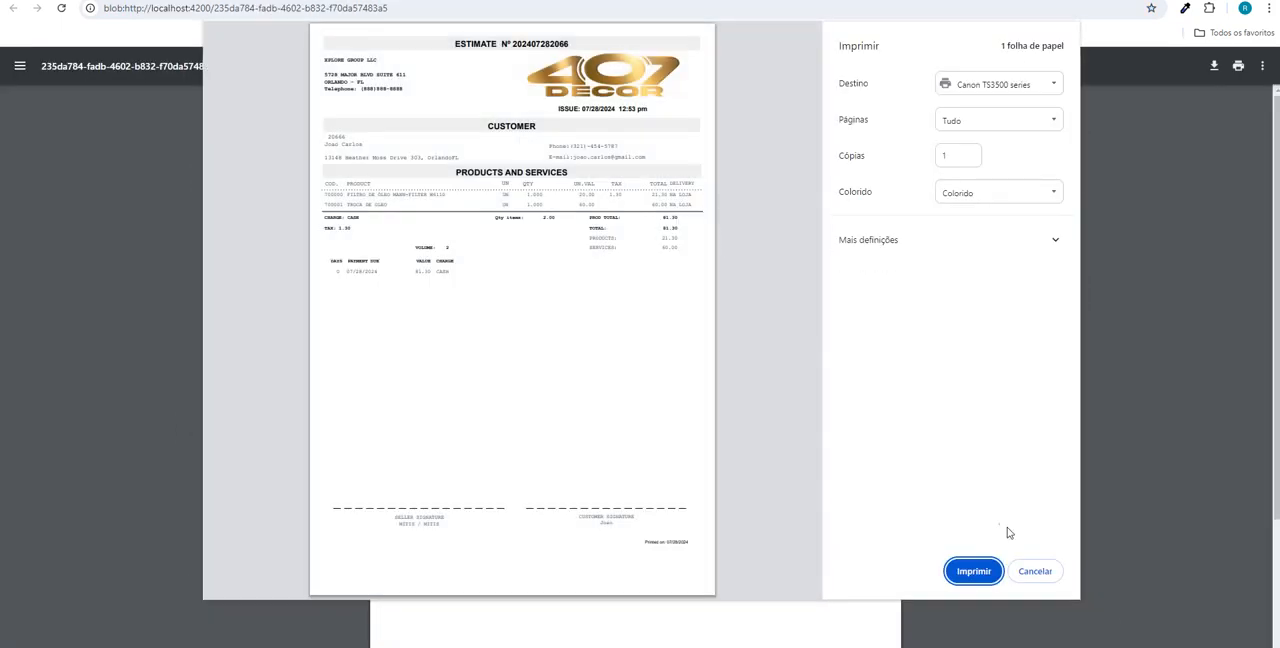
left_click(1040, 569)
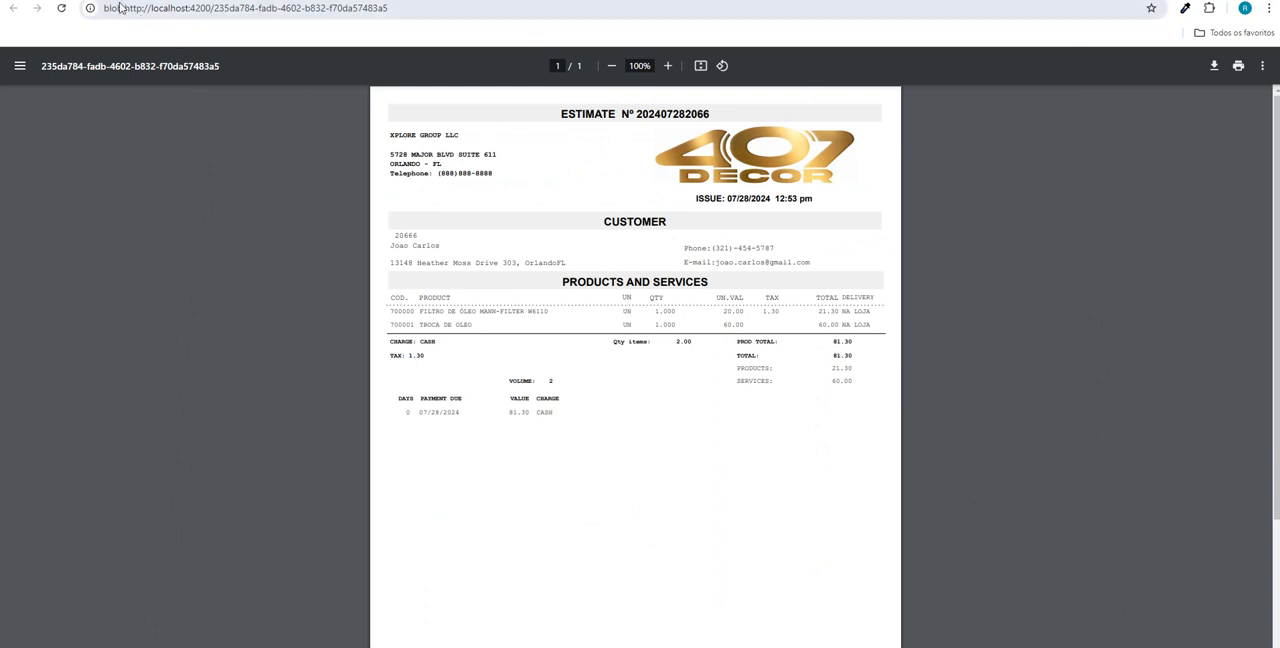
key("ctrl+w")
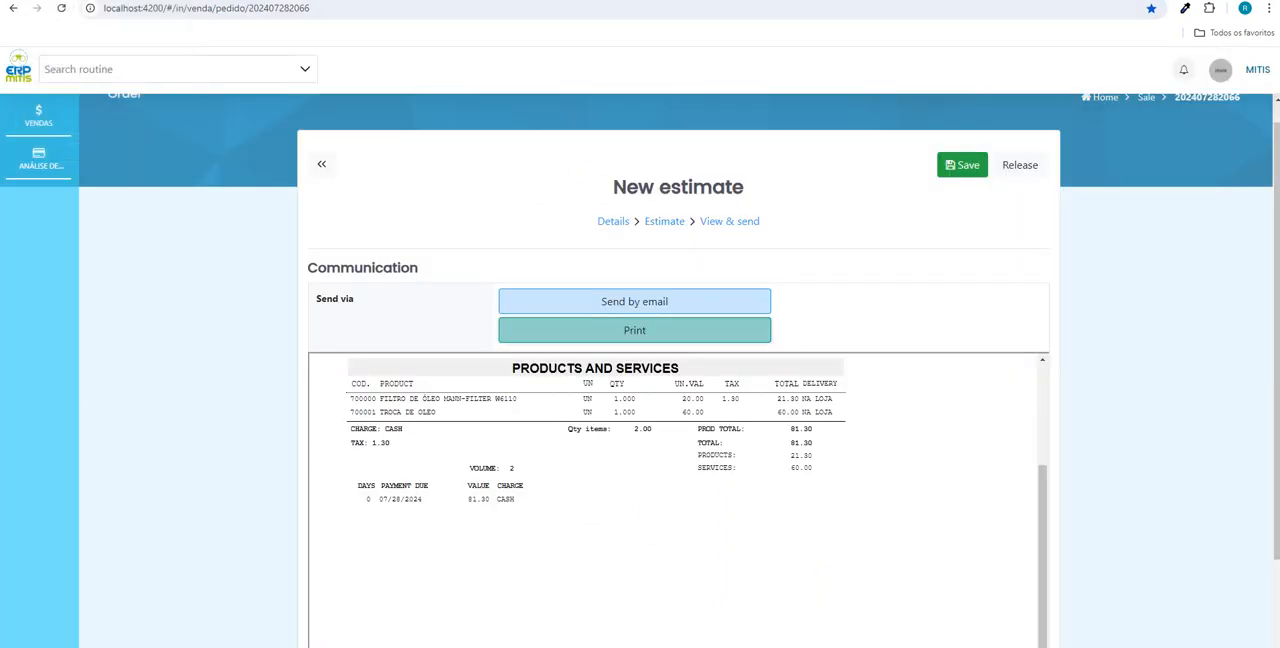
- Release the estimate as a Pre-sale
left_click_drag(1044, 482, 1048, 352)
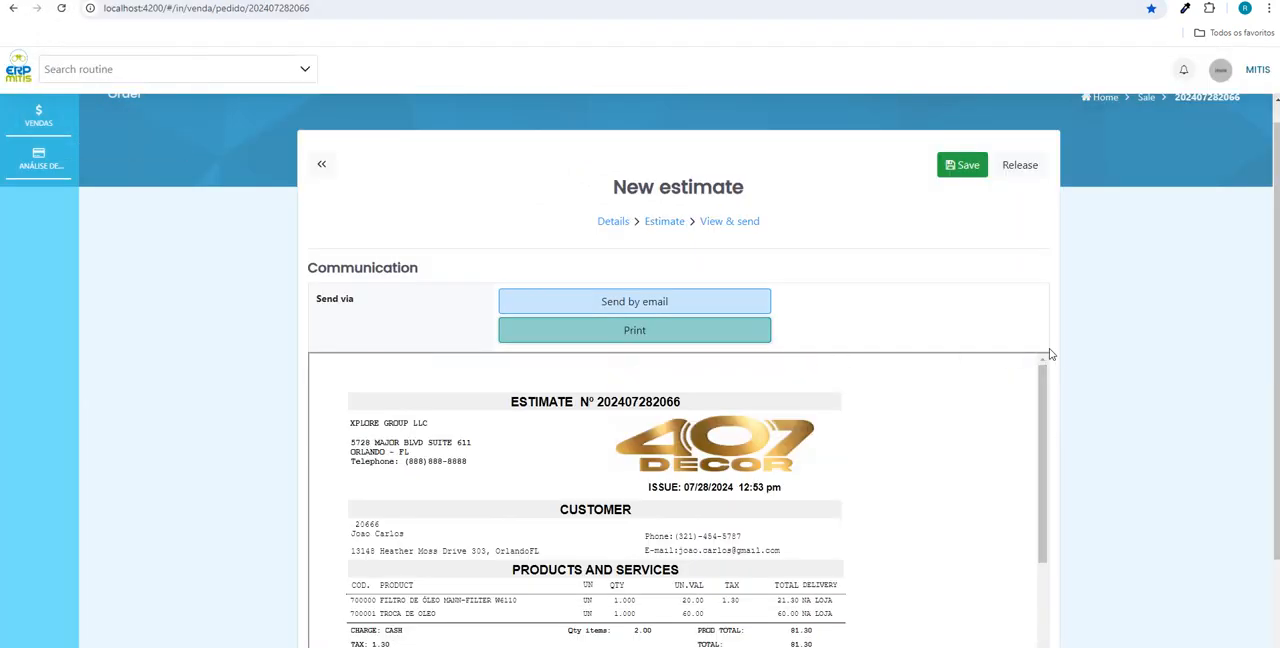
left_click(1025, 168)
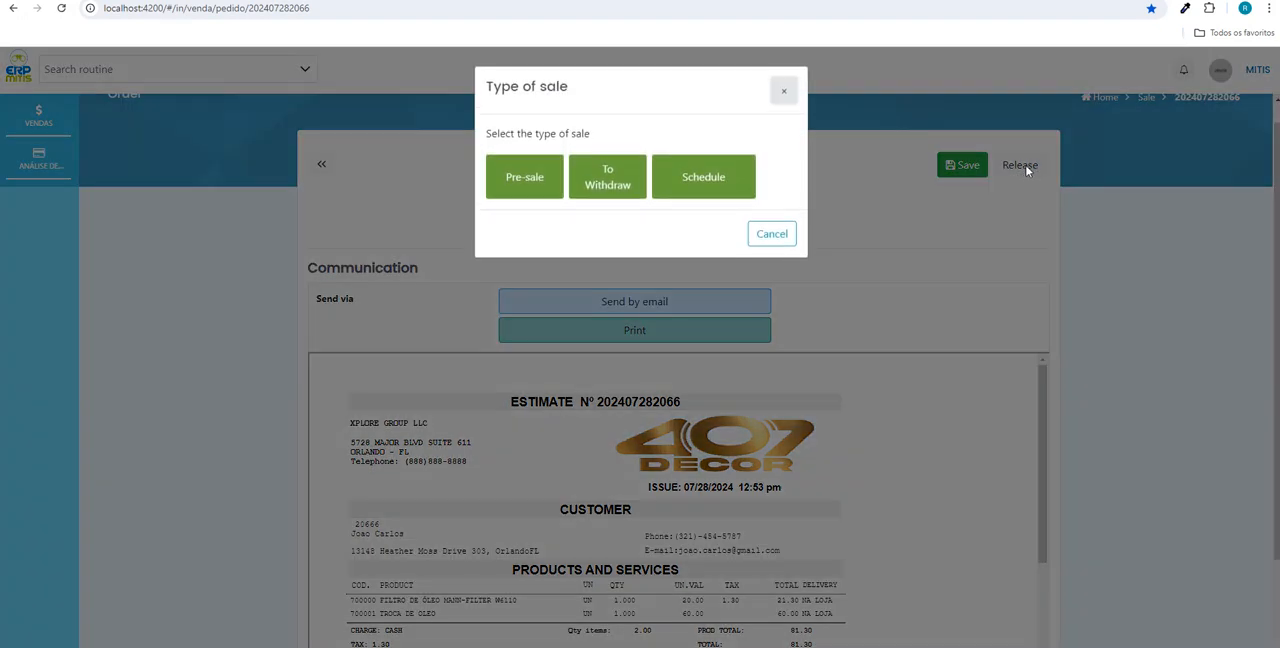
left_click(518, 188)
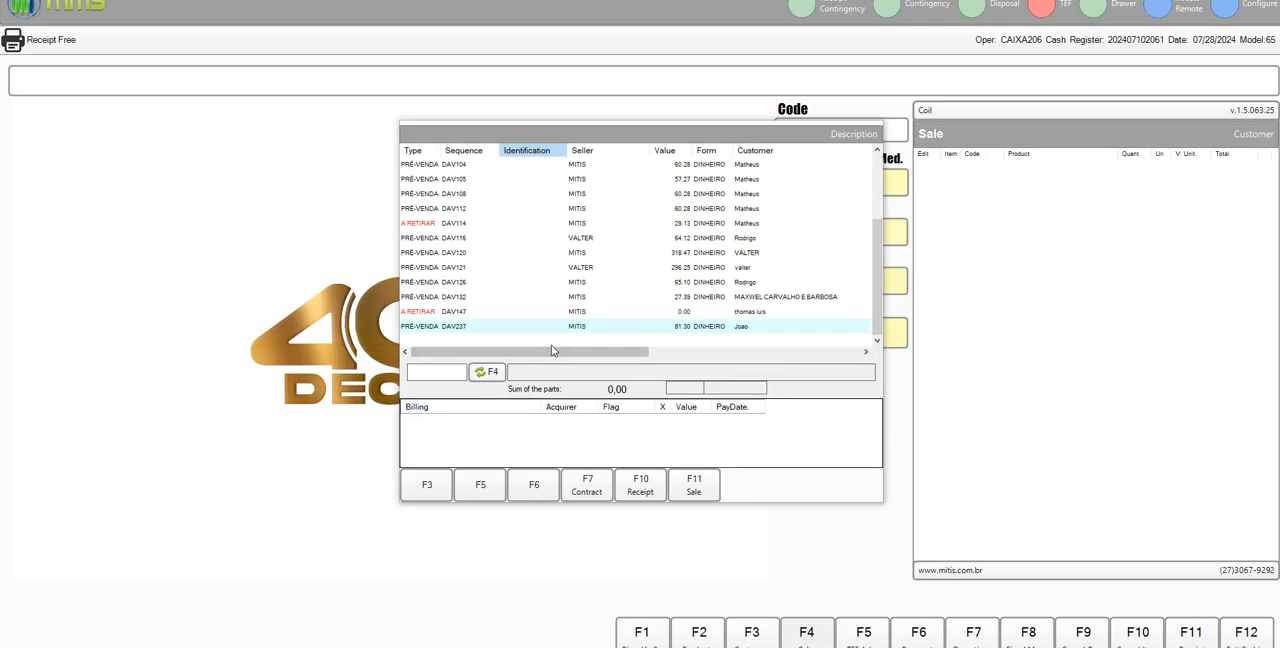
- In the Mitis cash register, load the last pre-sale in the list for receipt and confirm its CASH payment
double_click(632, 330)
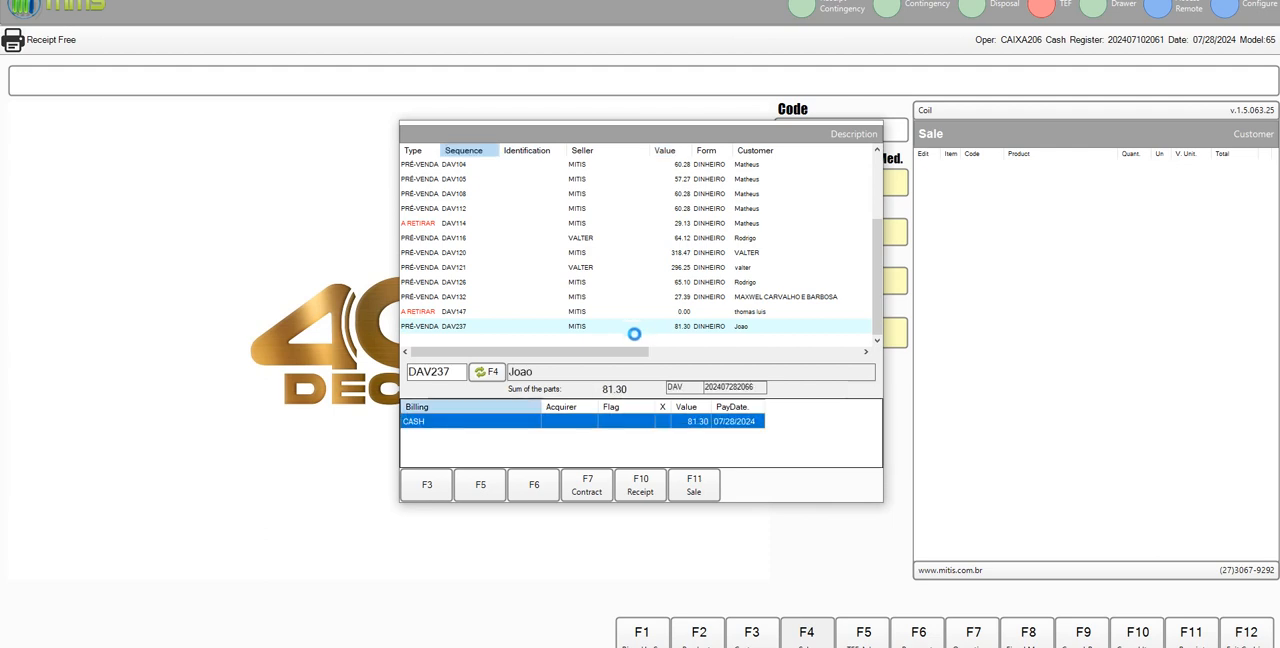
left_click(648, 490)
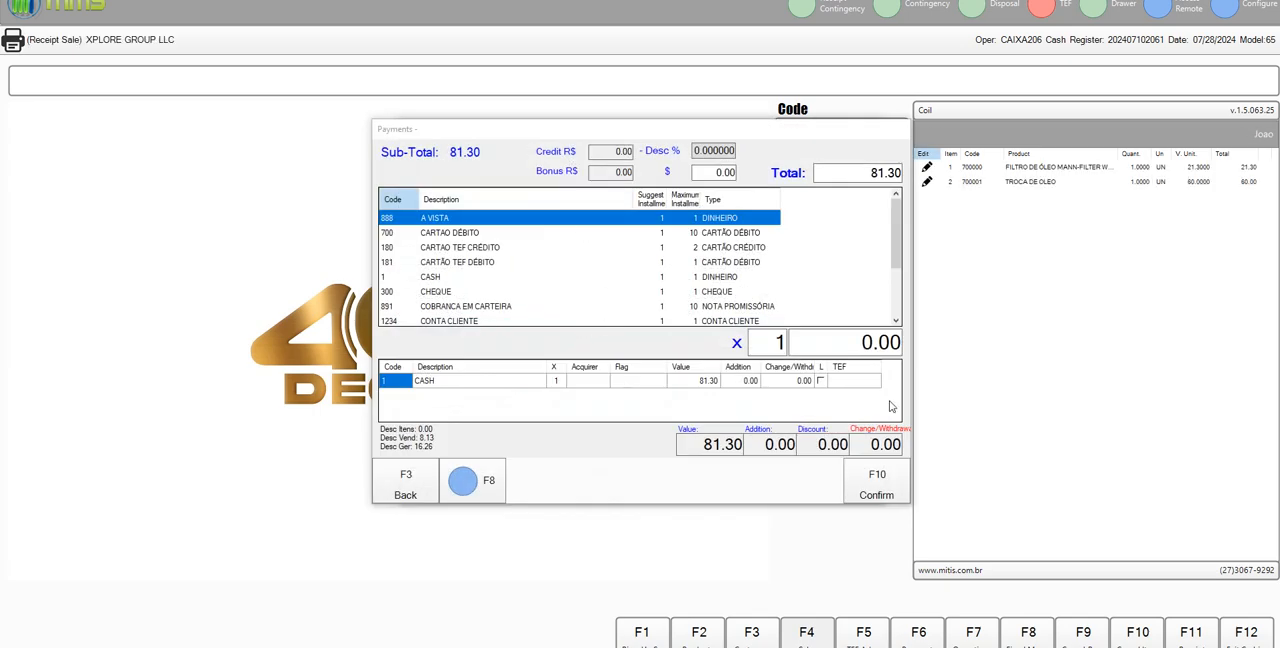
left_click(448, 386)
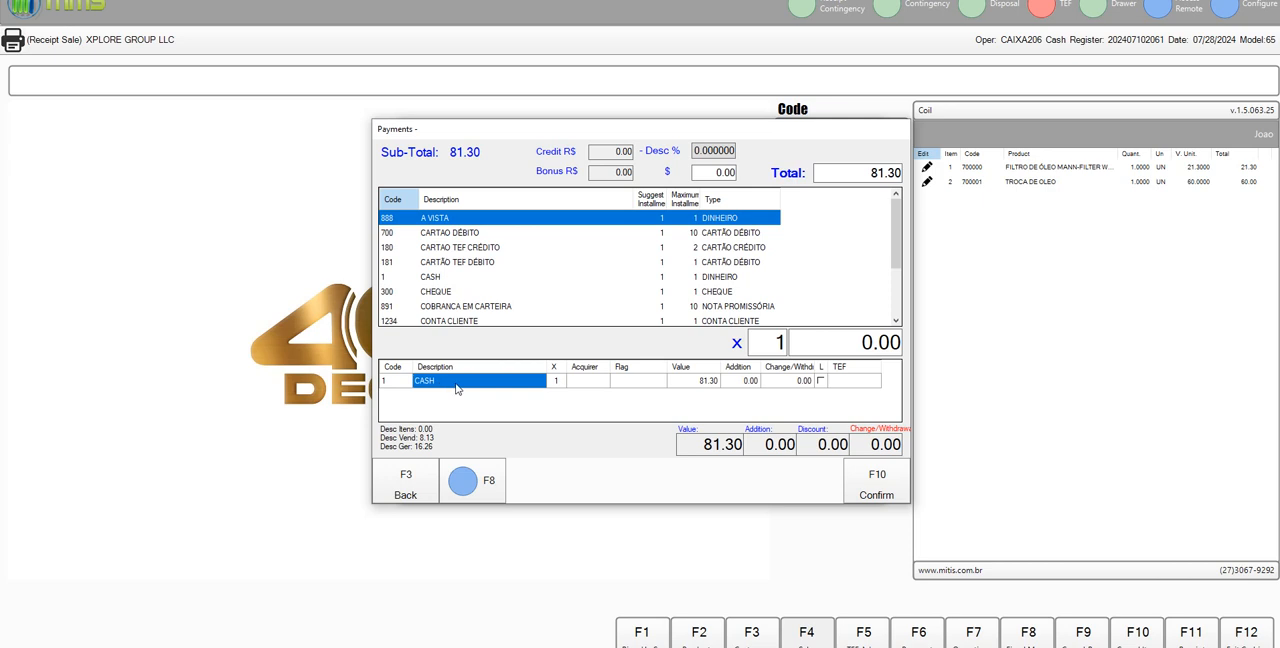
left_click(884, 486)
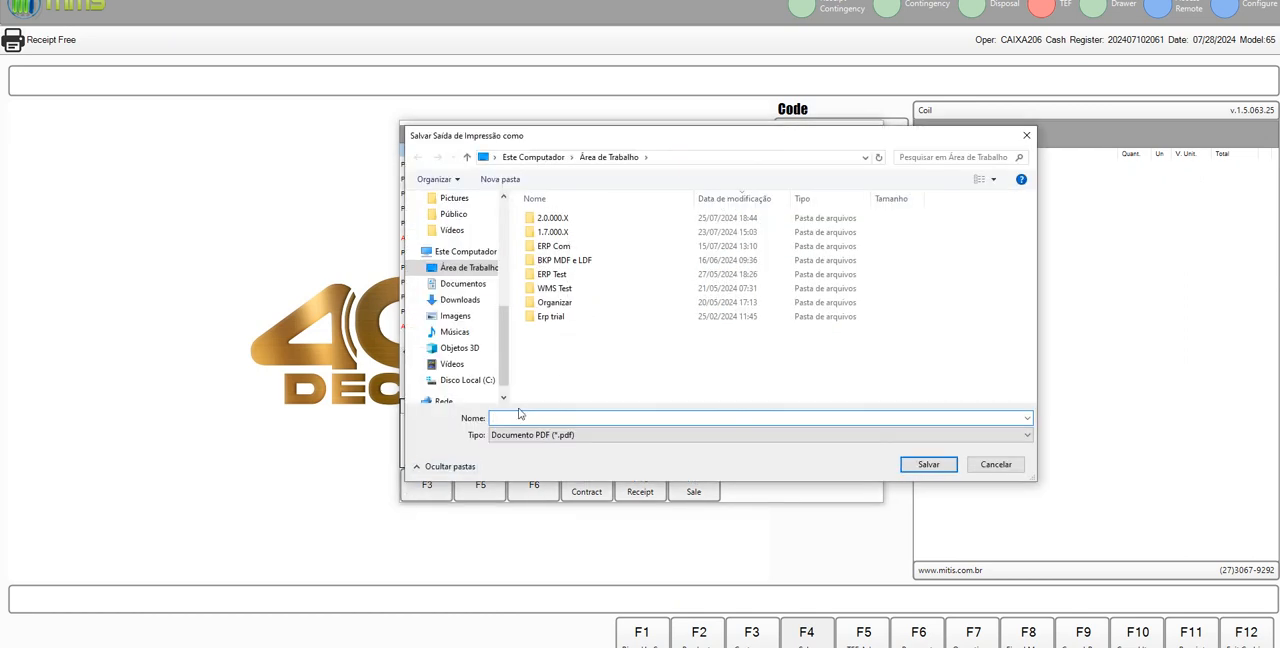
- Save the invoice printout as "invoice ou cupom.pdf" on the desktop and open the file
type("invoice ou cupom")
key("Return")
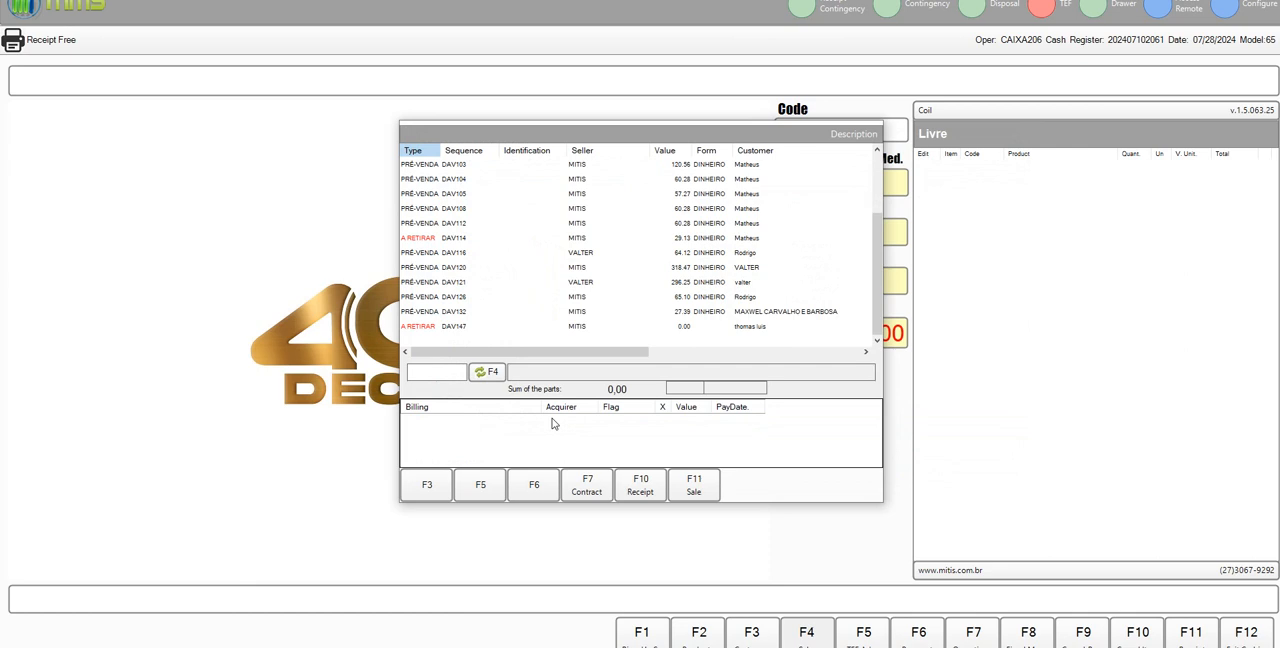
left_click(418, 495)
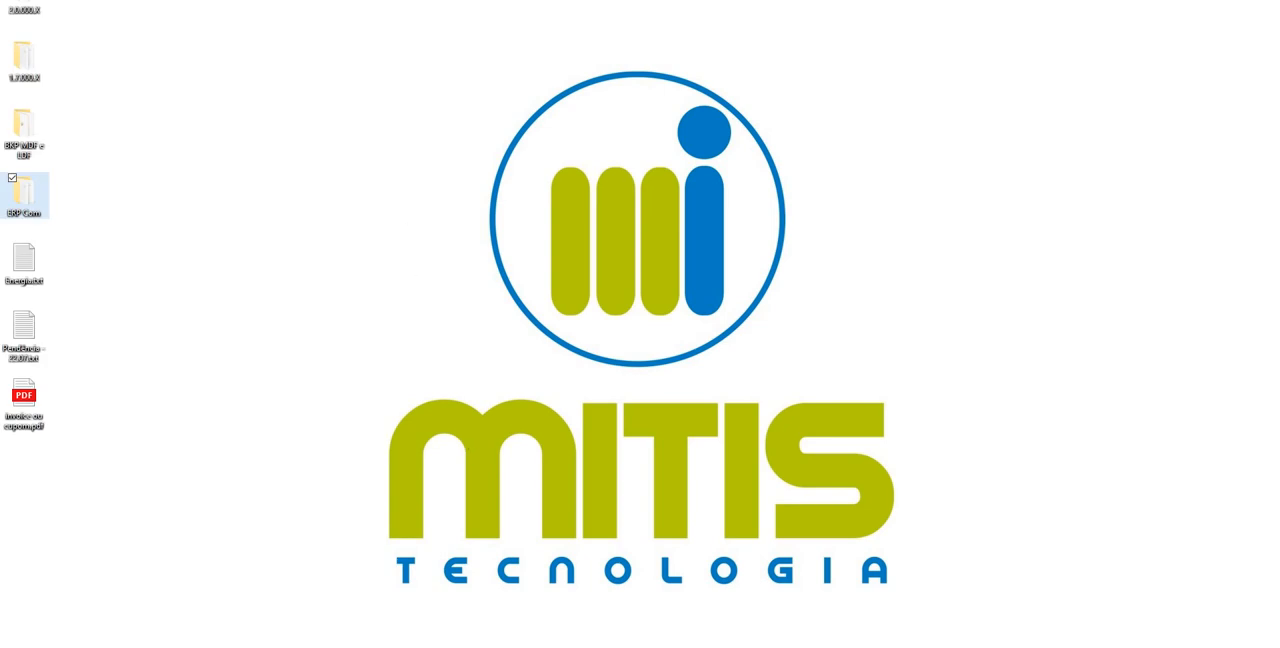
left_click(26, 400)
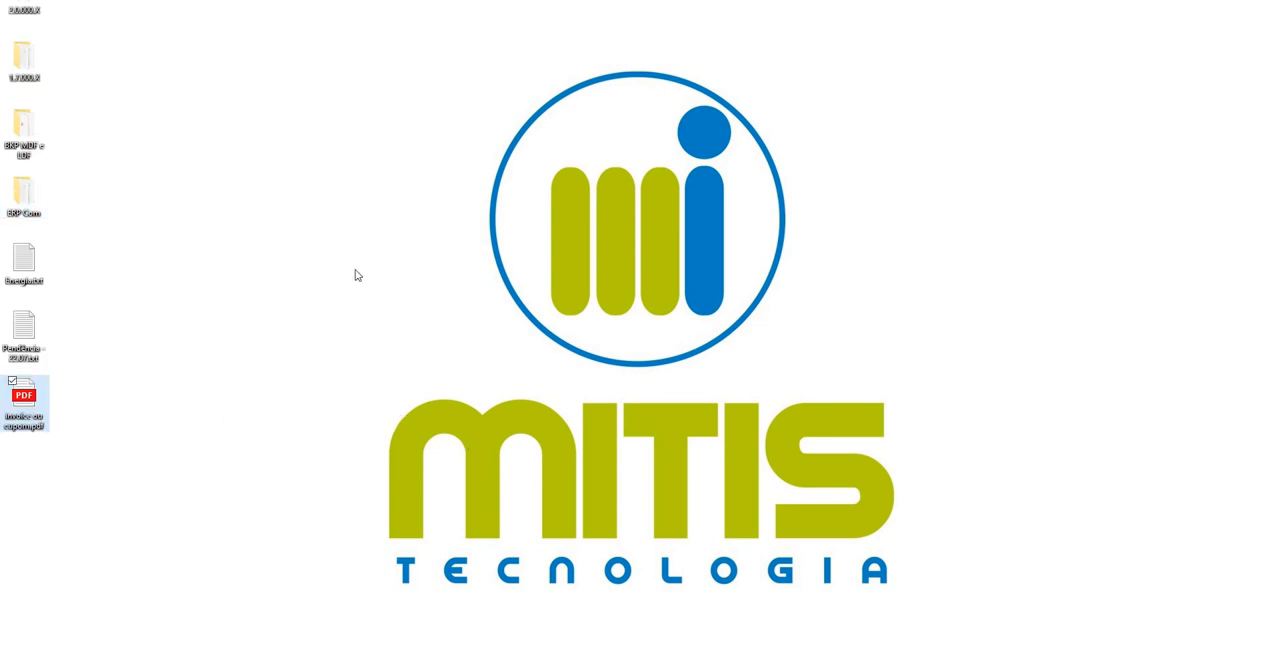
key("Return")
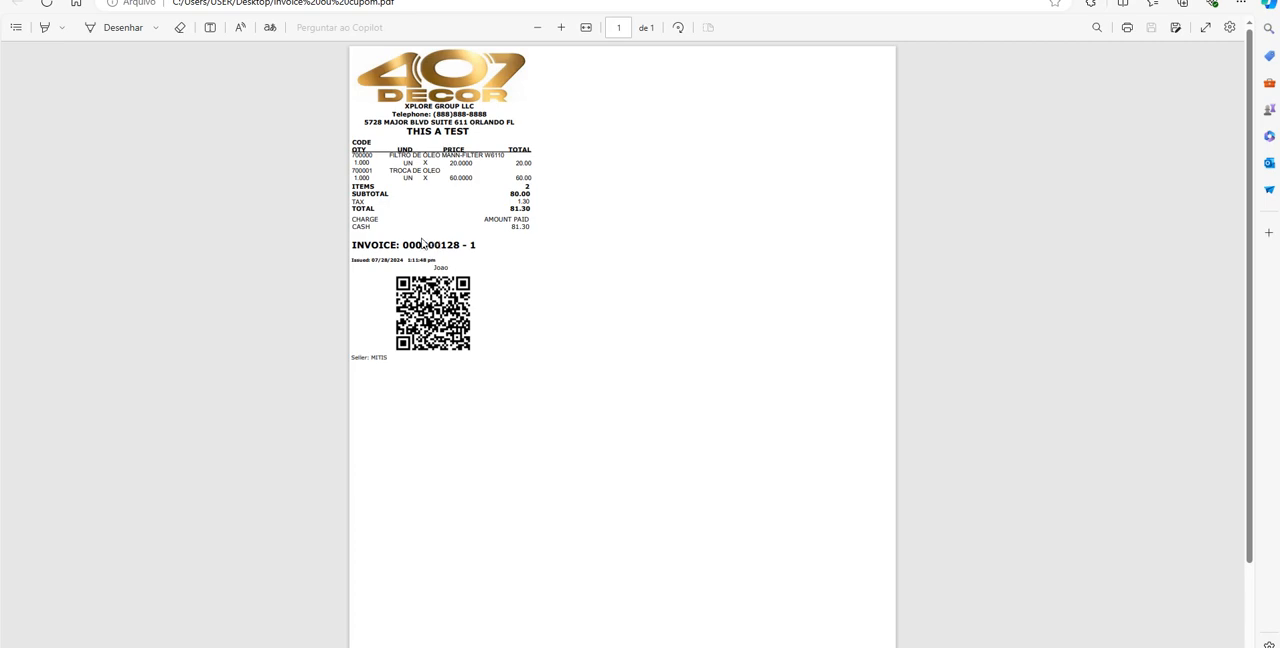
- Look over the invoice PDF and switch back to the ERP
scroll(413, 246, "up", 3)
scroll(389, 249, "down", 3)
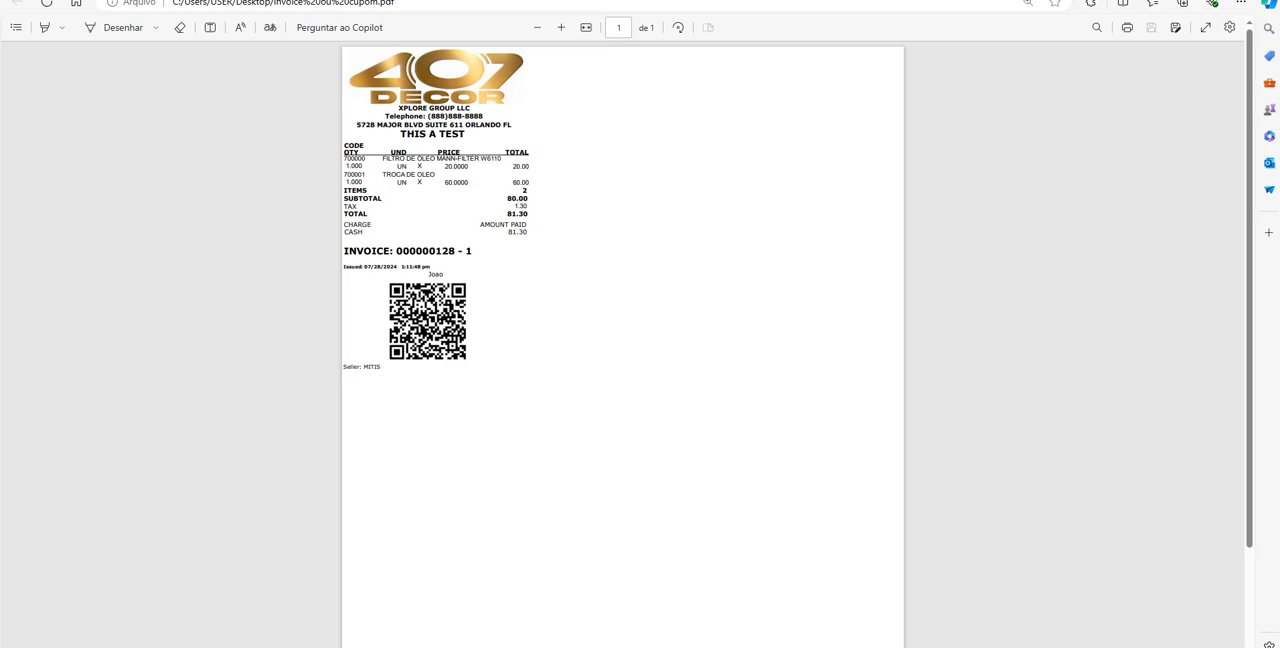
key("alt+Tab")
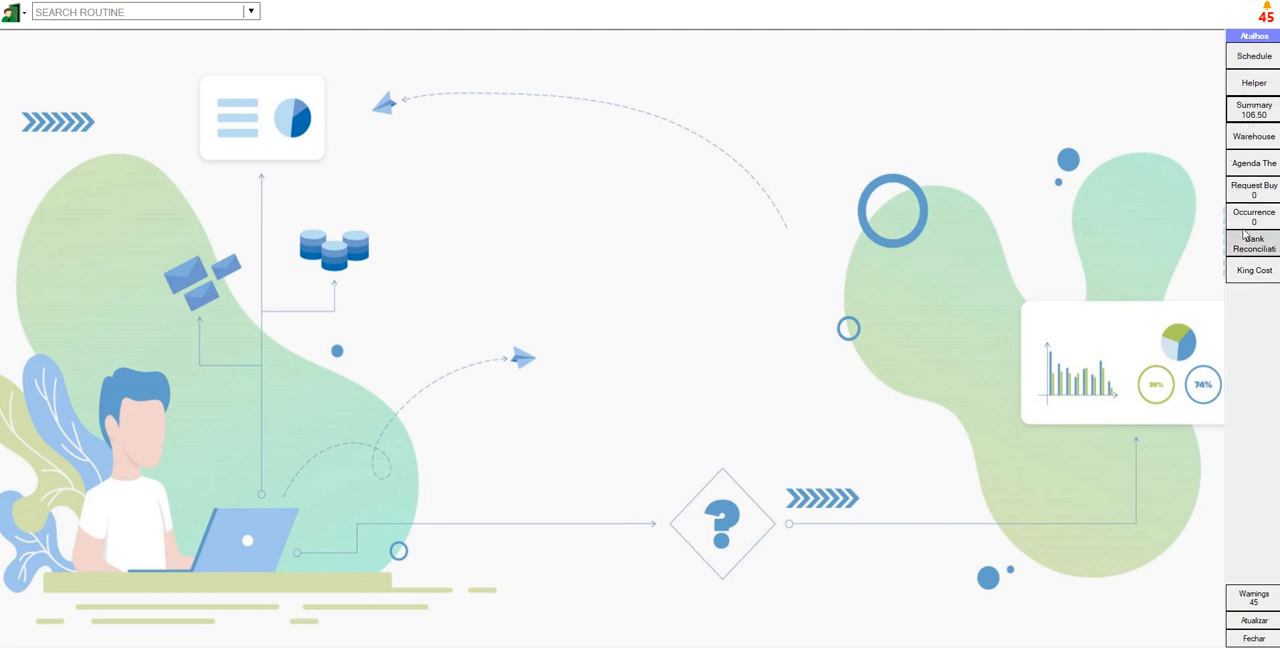
- Open the day's Summary of receipts and drill down into the CASH entry
left_click(1251, 115)
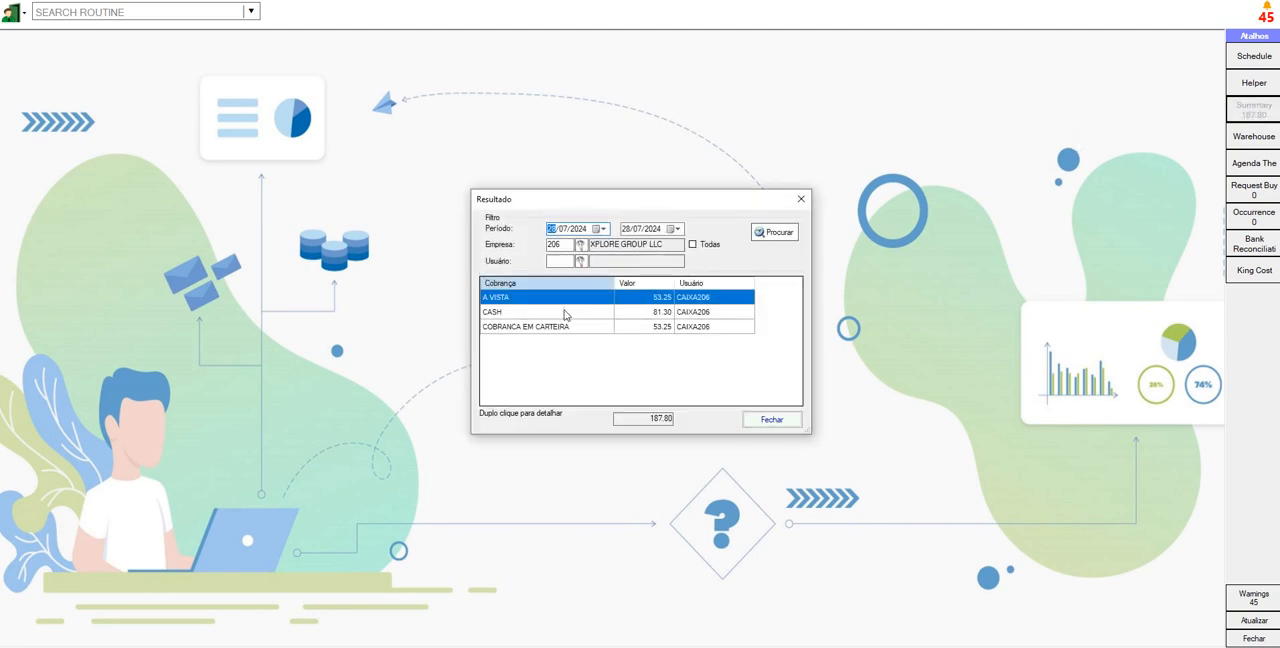
left_click(565, 313)
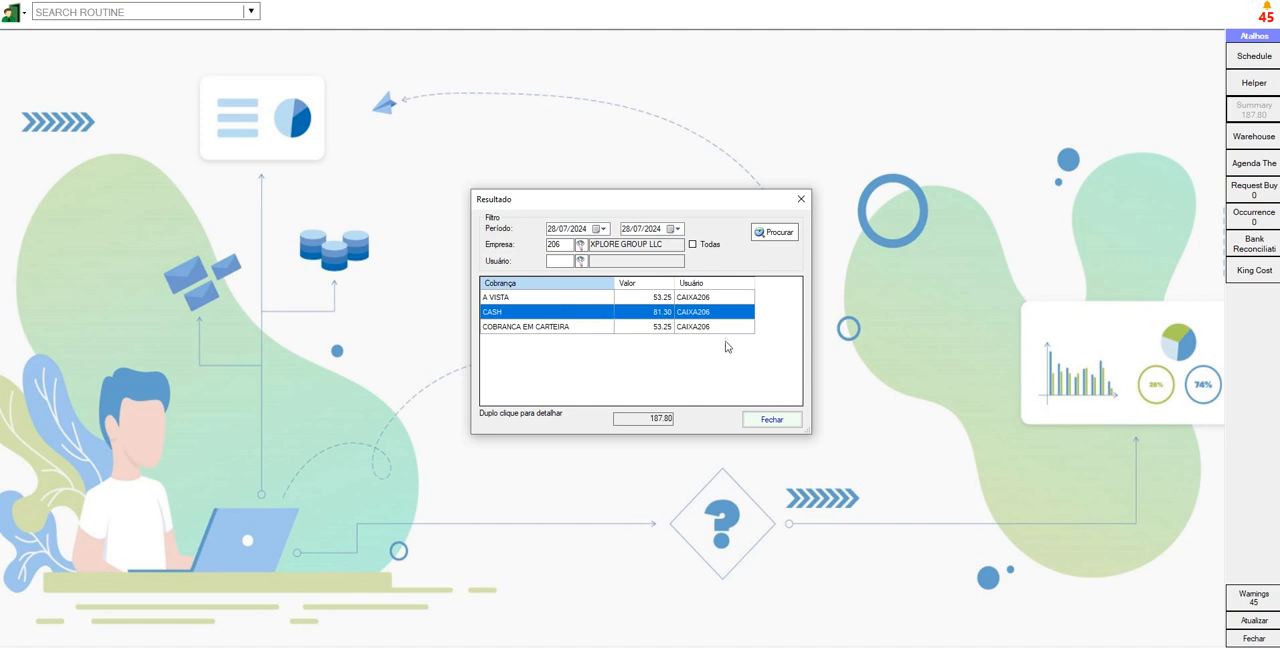
left_click(692, 316)
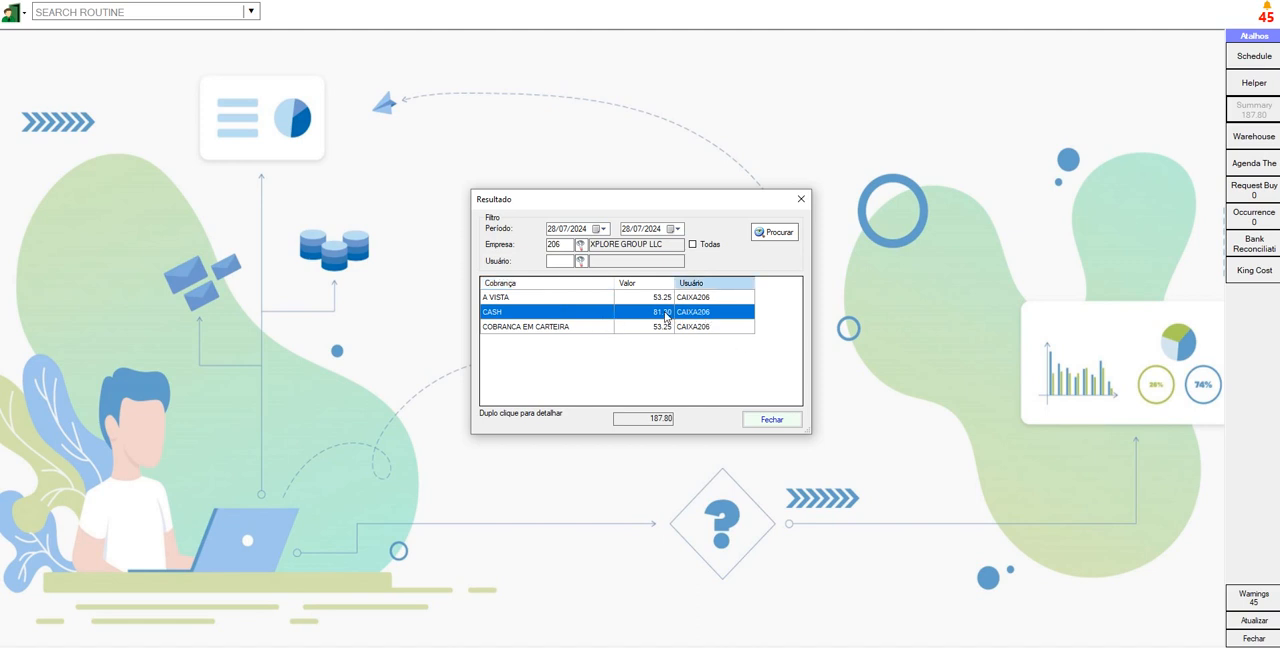
double_click(665, 316)
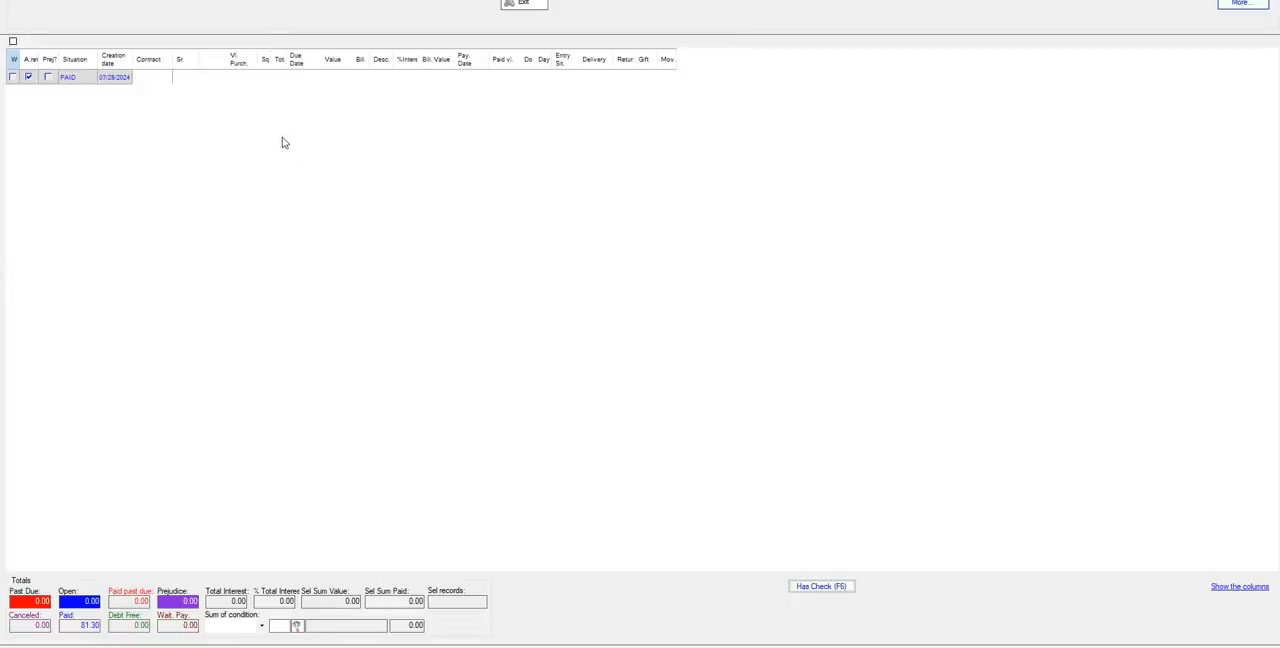
- Inspect the invoice items of the paid CASH record, then close the items, the record list and the summary
left_click(363, 80)
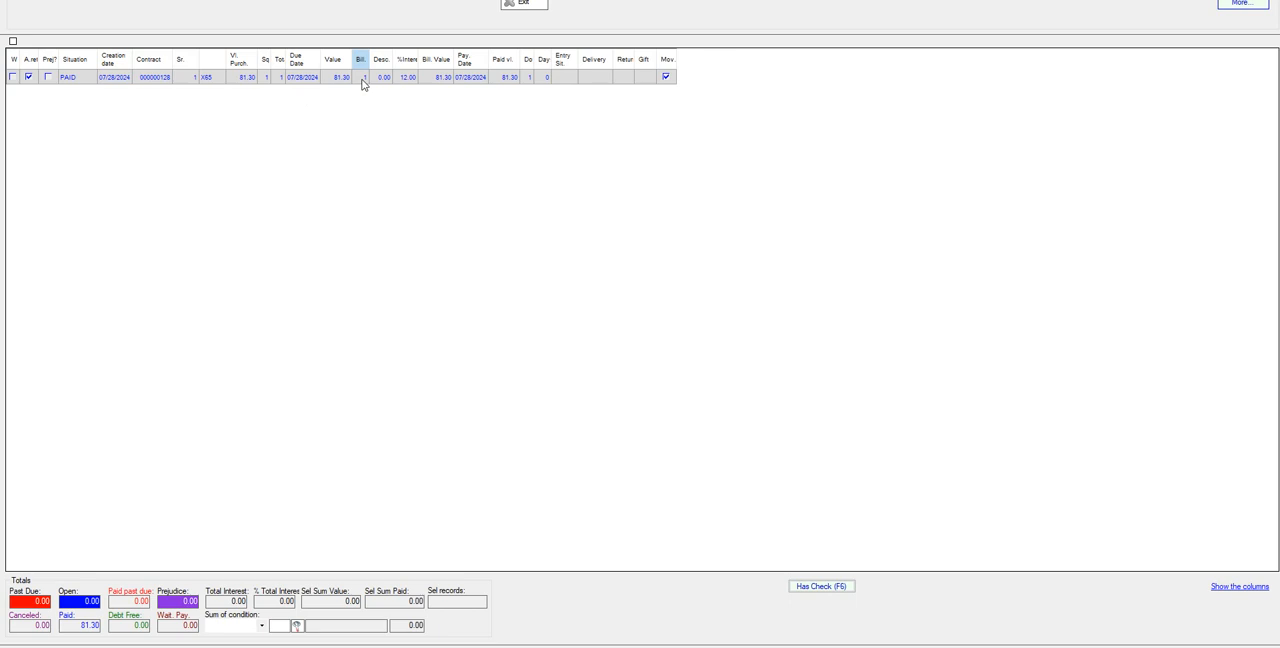
double_click(362, 80)
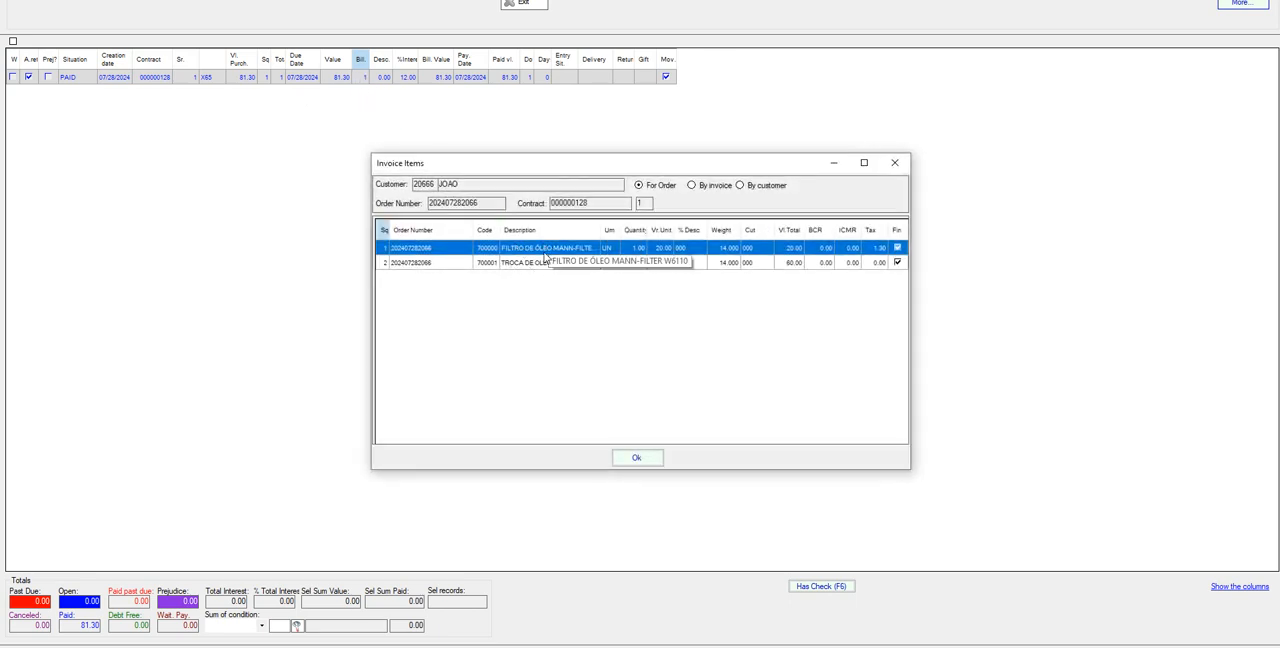
left_click(540, 264)
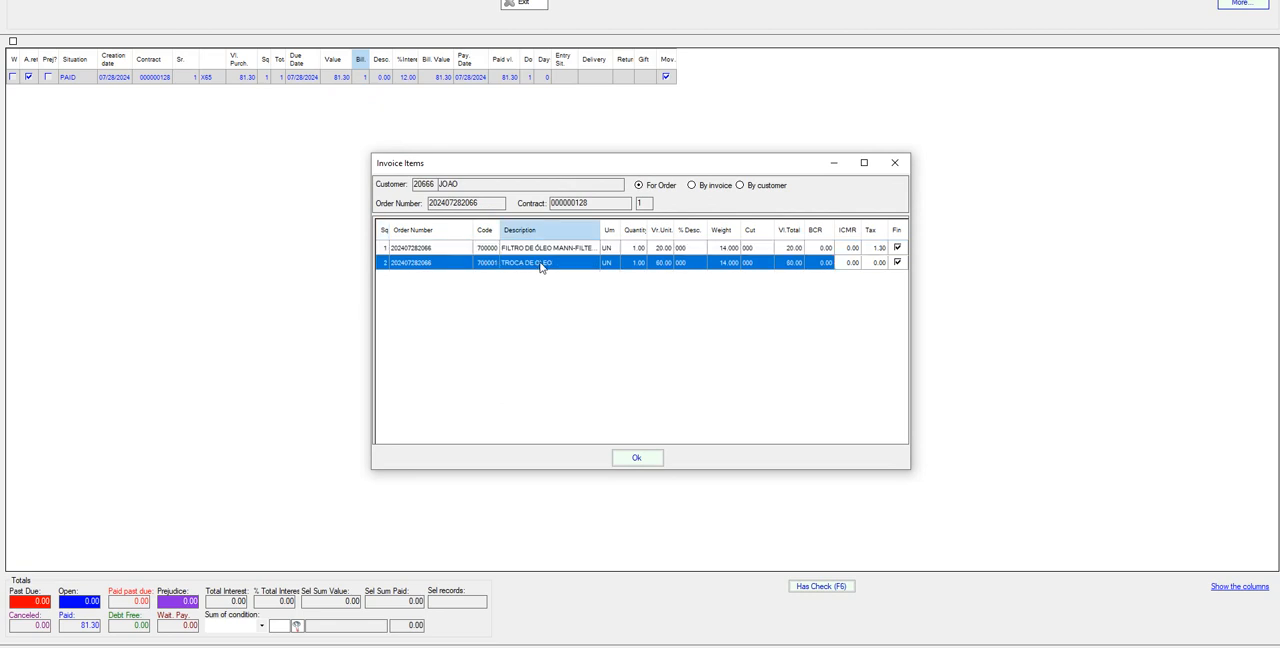
left_click(894, 163)
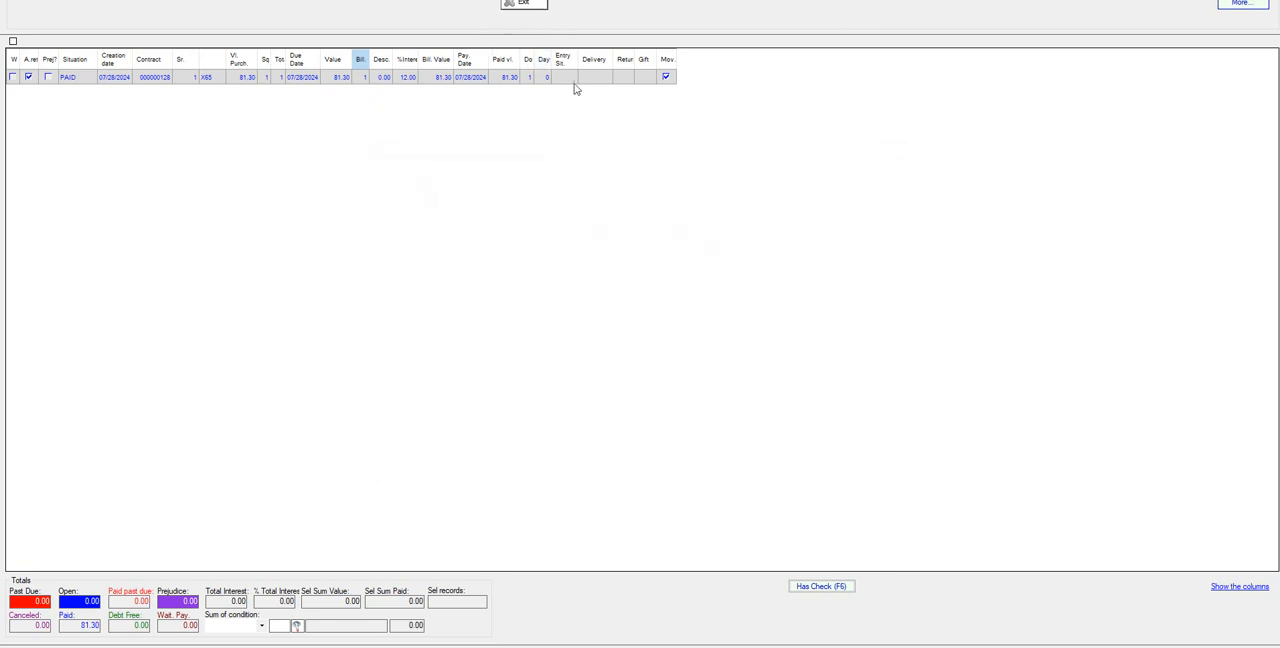
key("Escape")
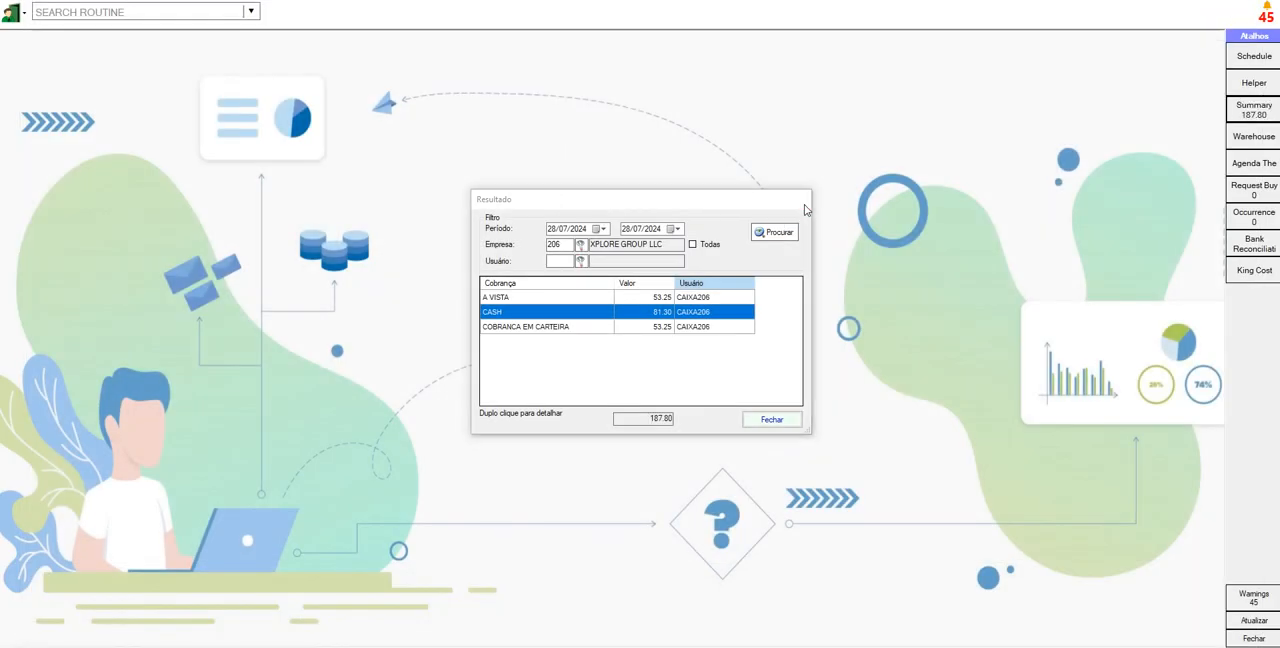
key("Escape")
- Open the Stock Extract routine and choose the oil filter product by searching for "filtro de o"
left_click(163, 11)
type("EX")
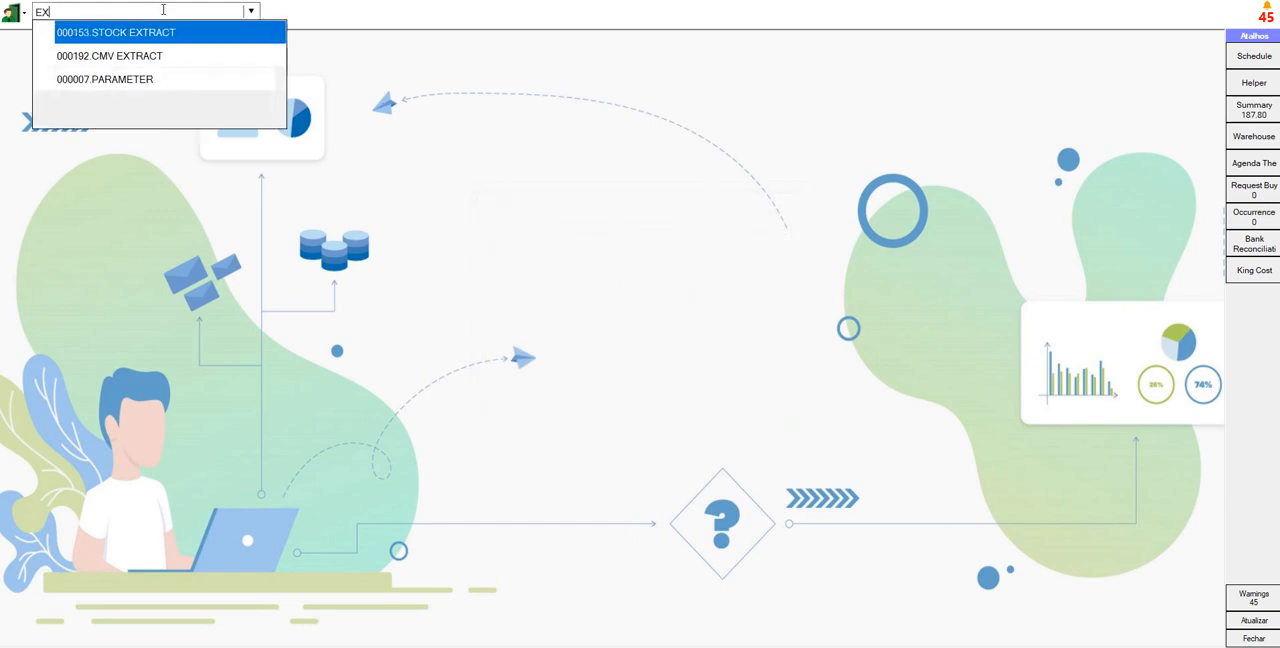
key("Return")
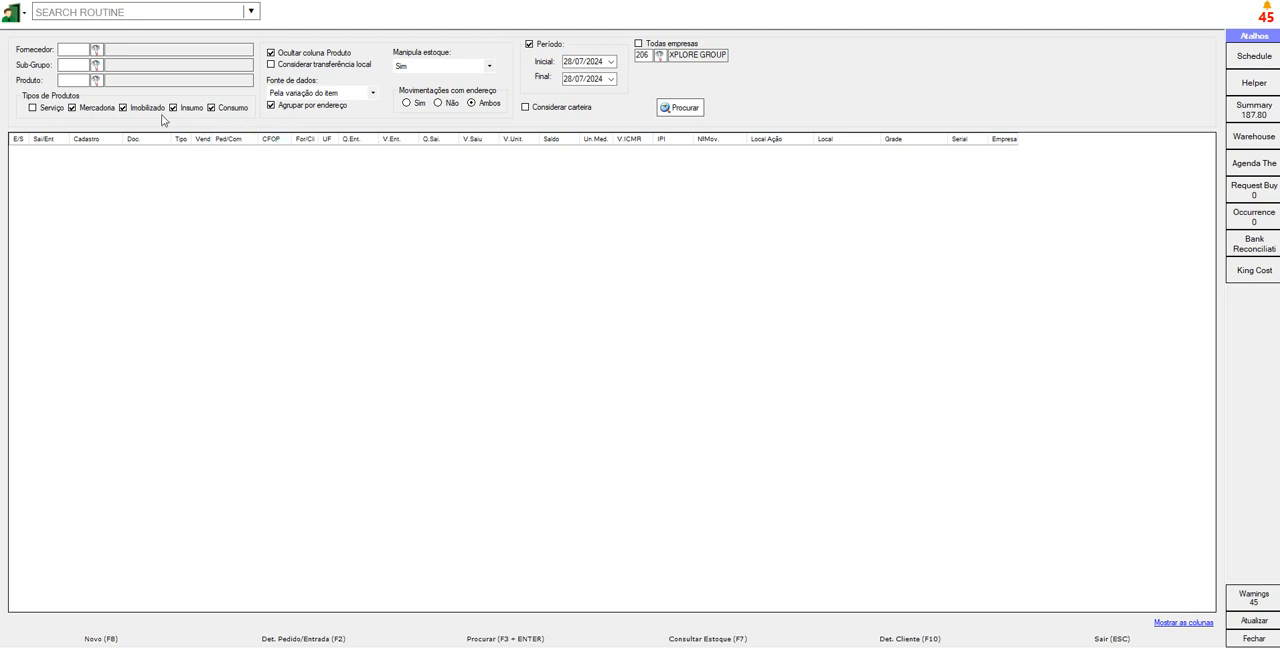
left_click(96, 80)
type("filtr")
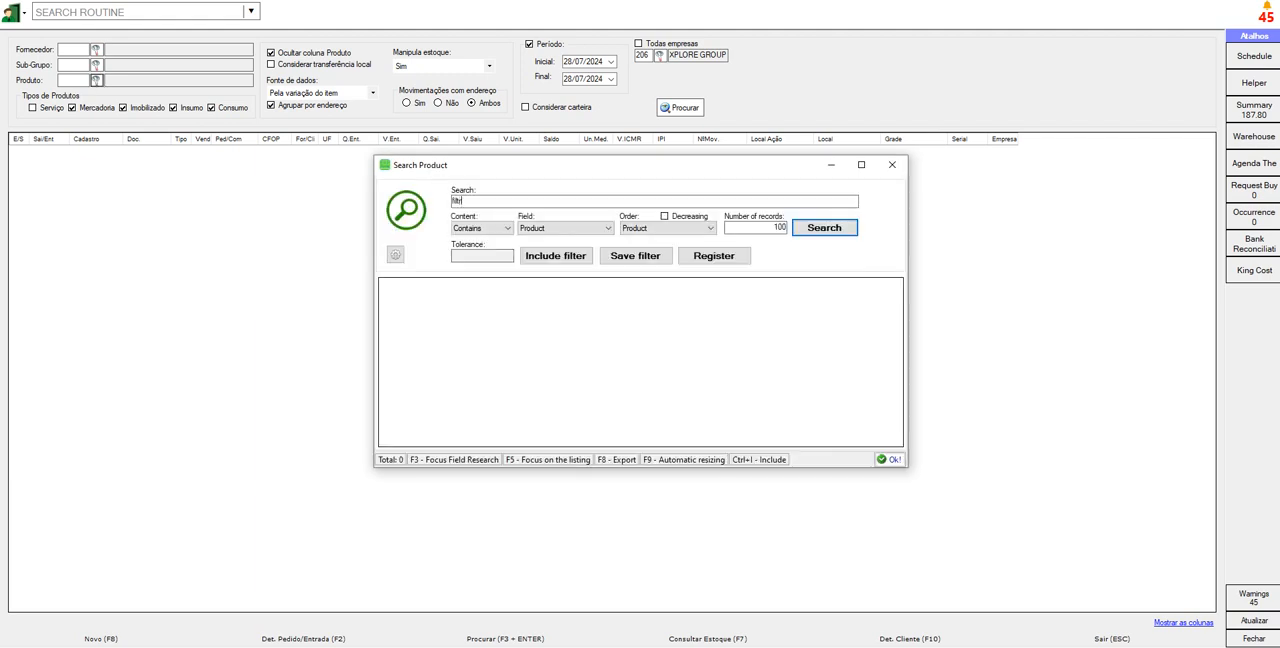
type("o de o")
key("Return")
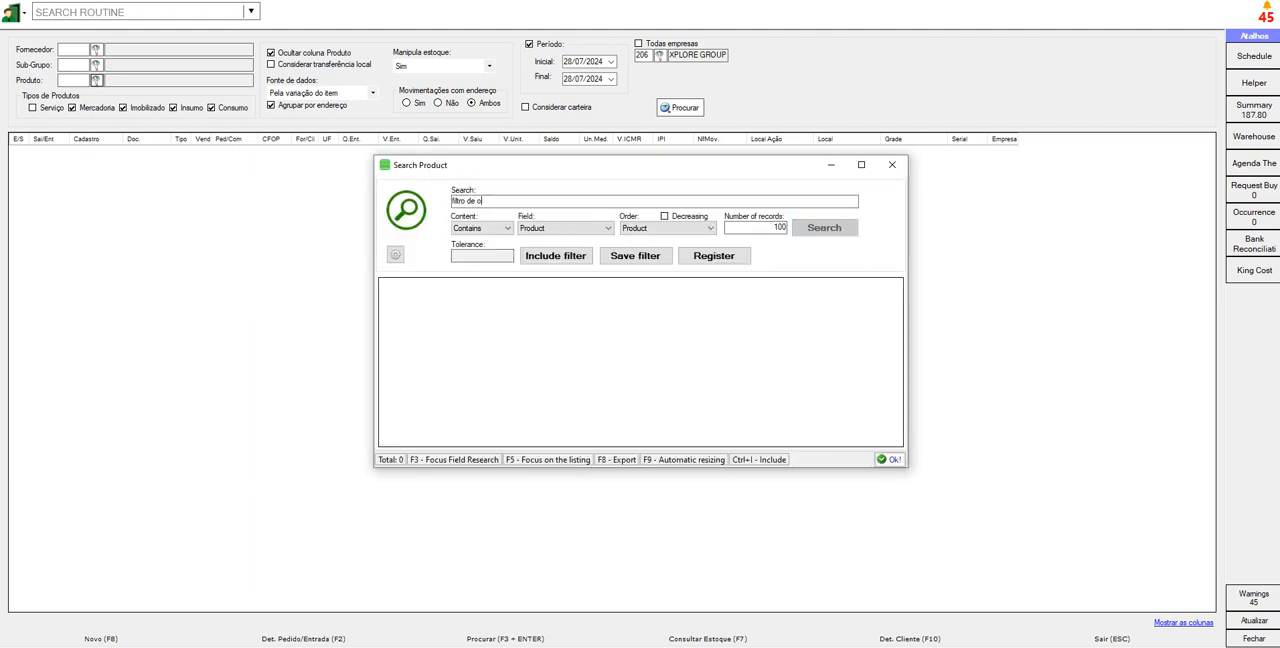
key("Return")
- List the oil filter's stock movements from 01/07/2024 and examine the entry and exit rows through to their storage location
left_click(568, 61)
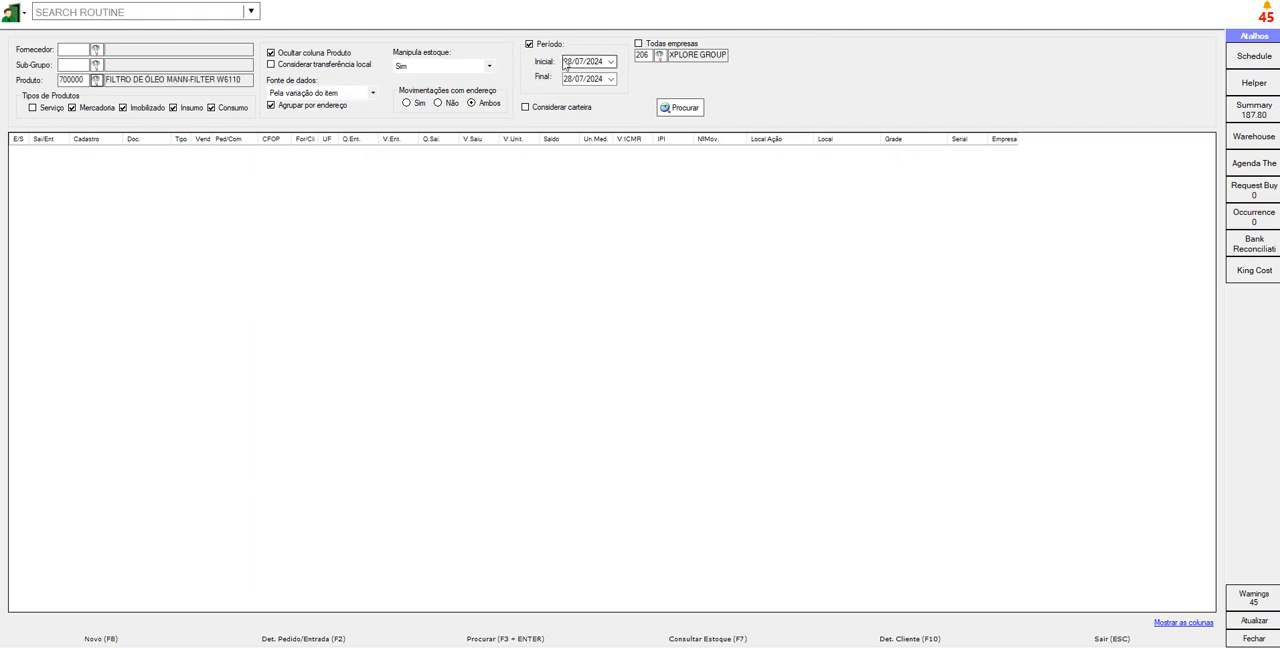
type("01")
left_click(680, 107)
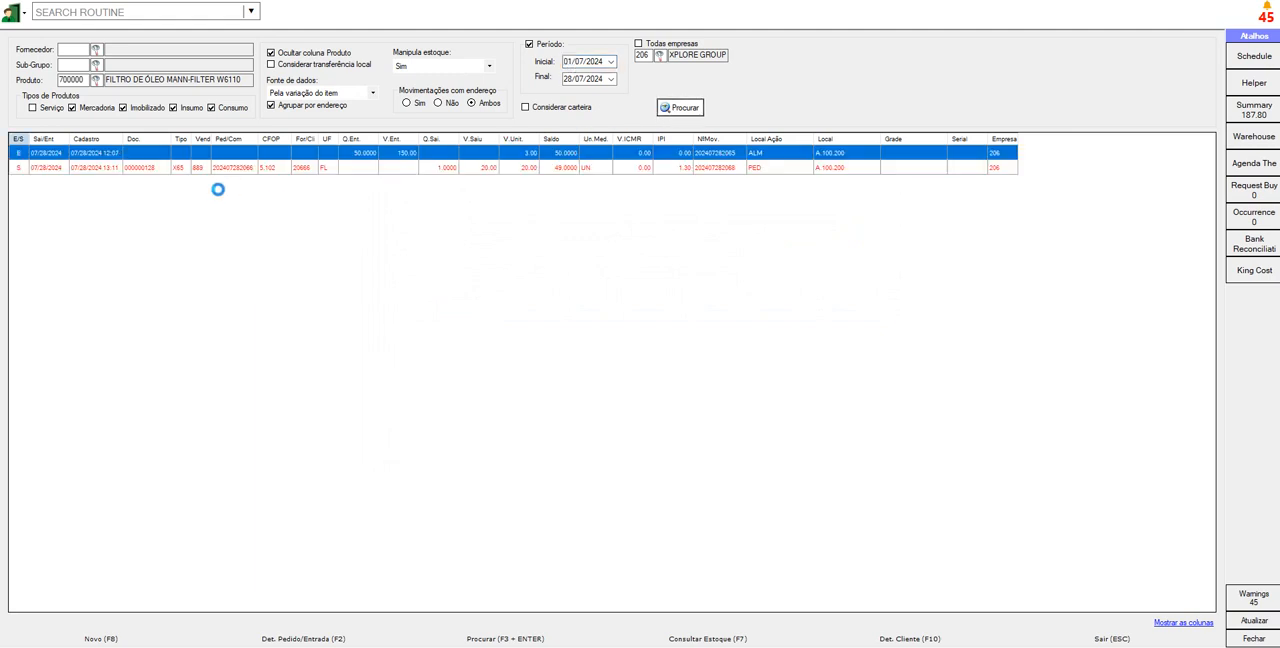
left_click(337, 170)
left_click(363, 157)
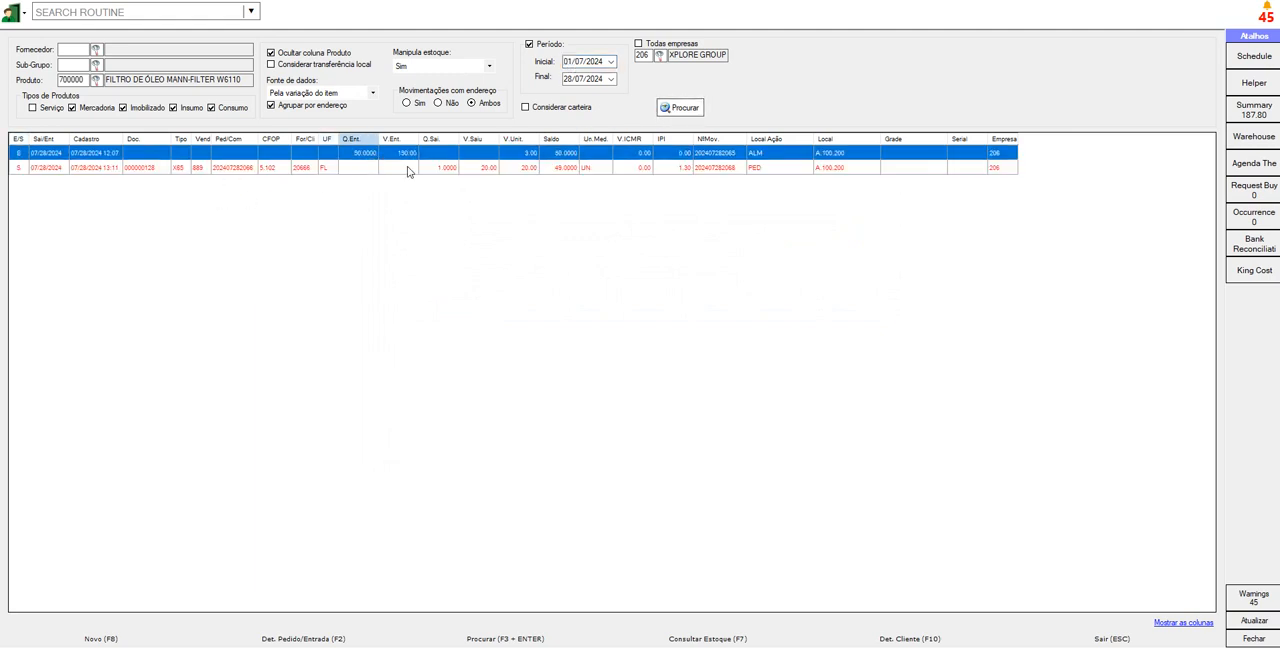
left_click(456, 168)
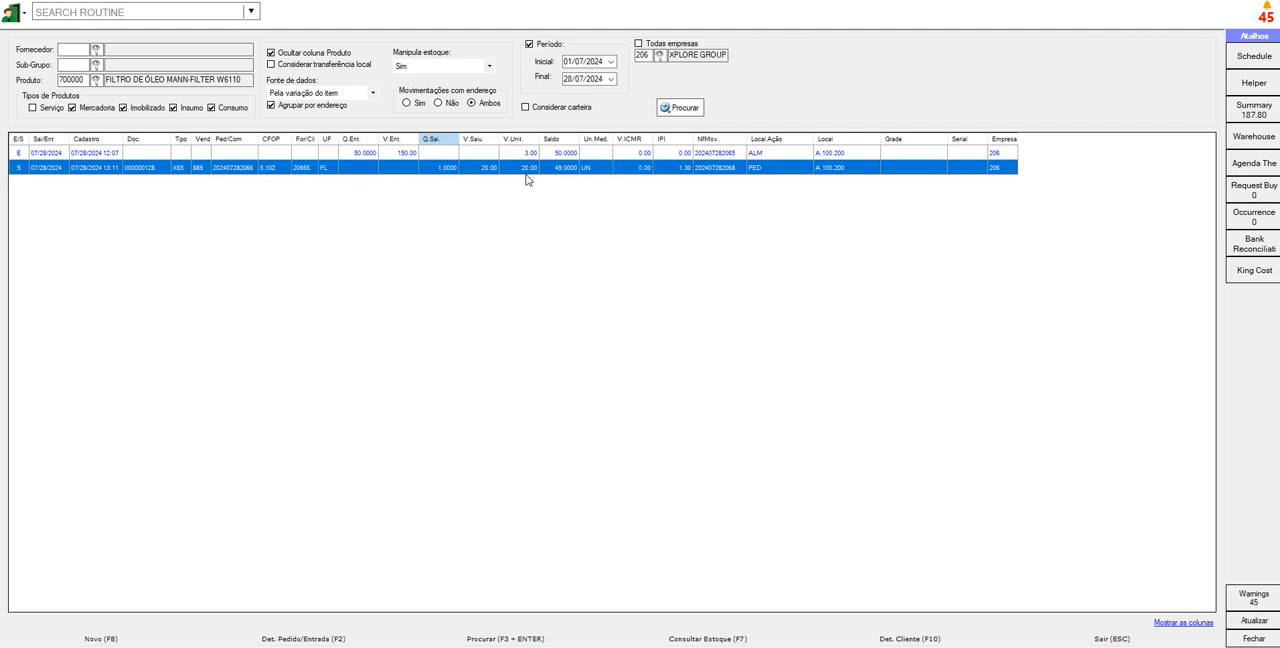
left_click(845, 169)
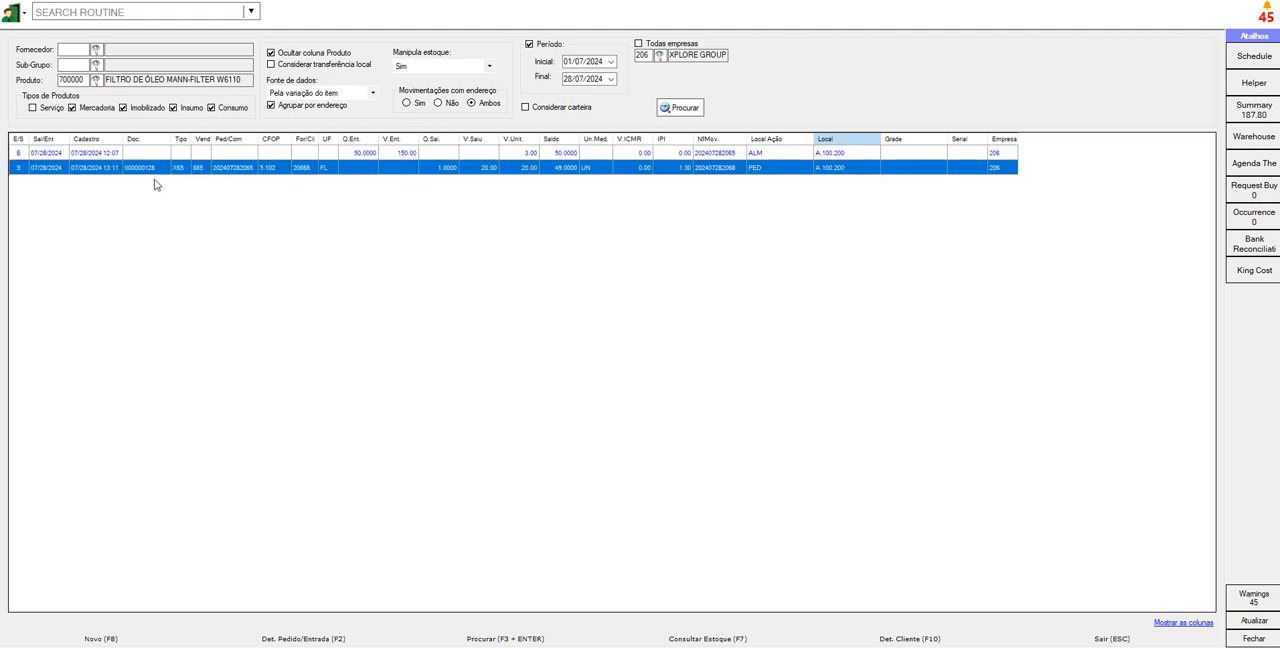
- Find and open the P&L Report routine
left_click(126, 11)
type("CHEK")
key("BackSpace")
key("BackSpace")
key("BackSpace")
key("BackSpace")
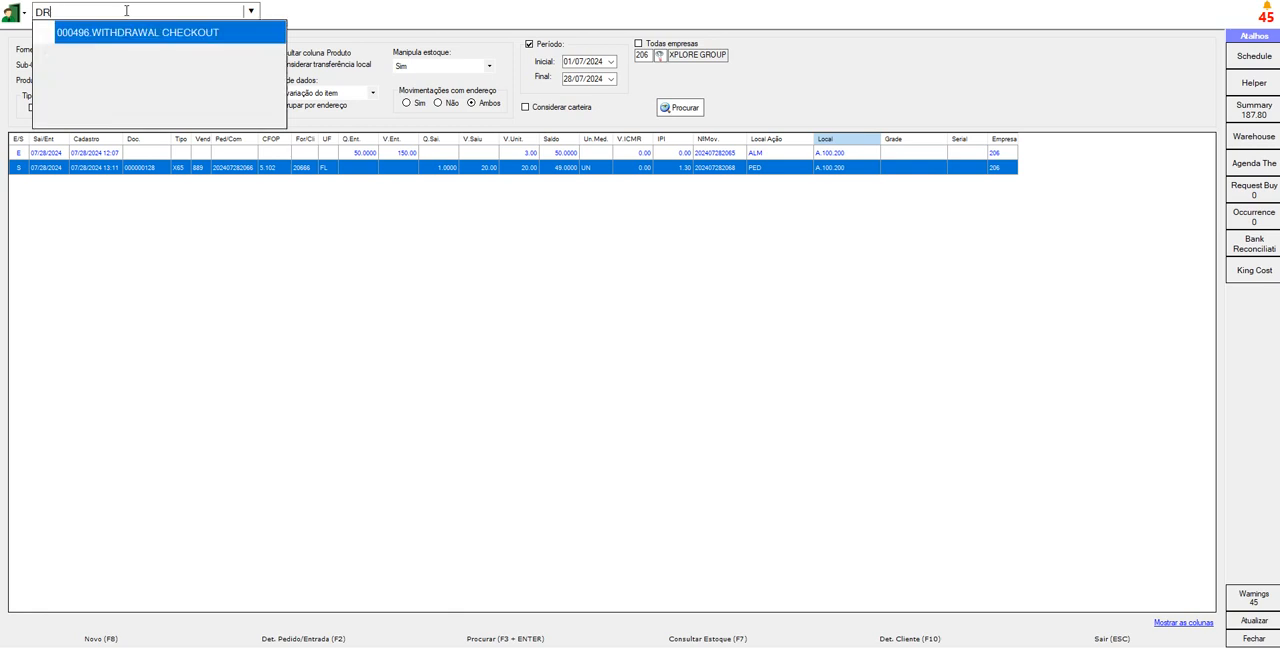
type("P")
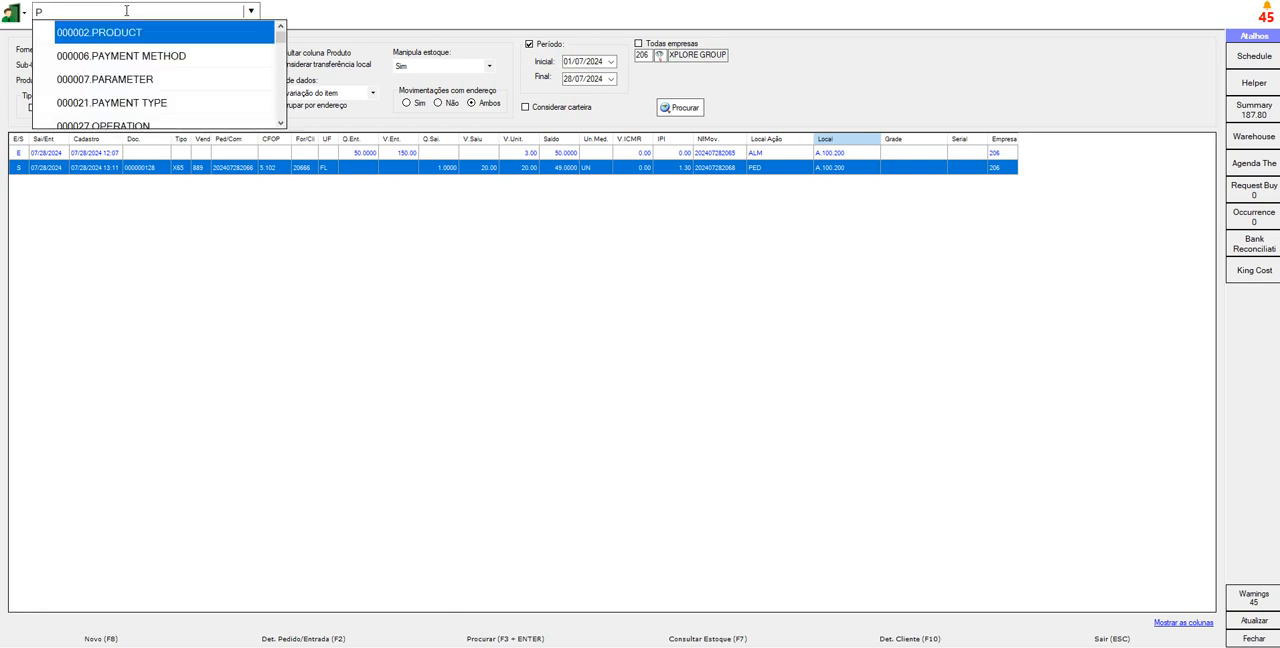
type("&")
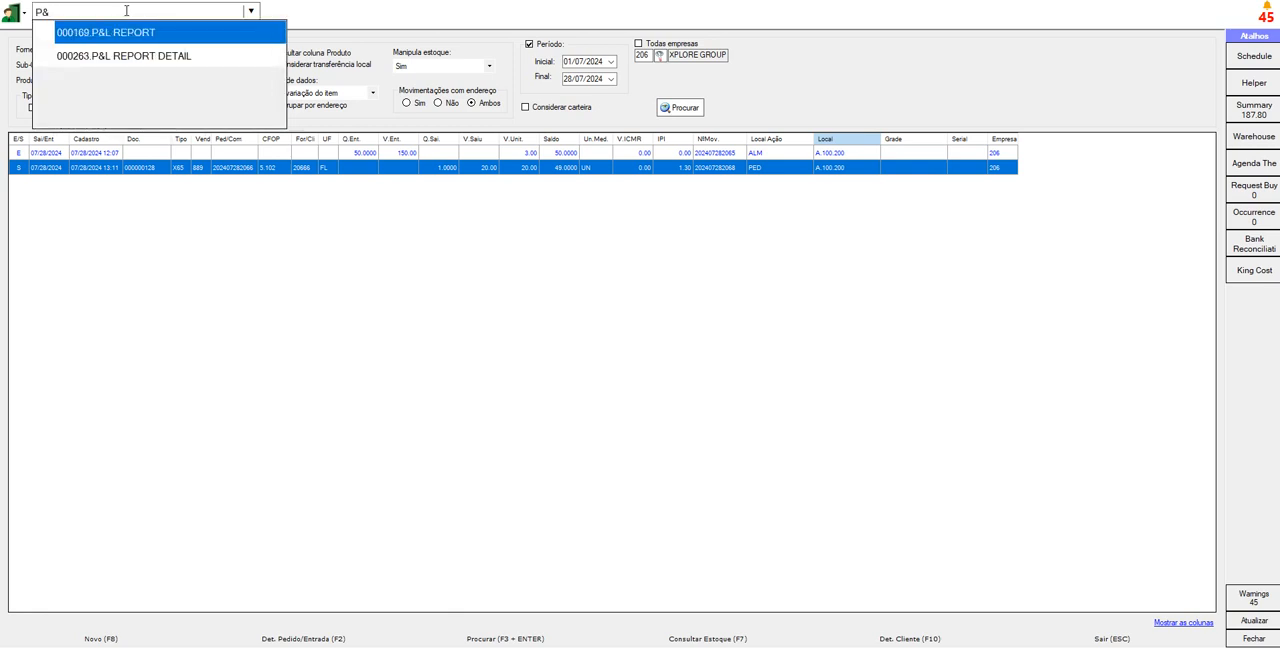
key("Return")
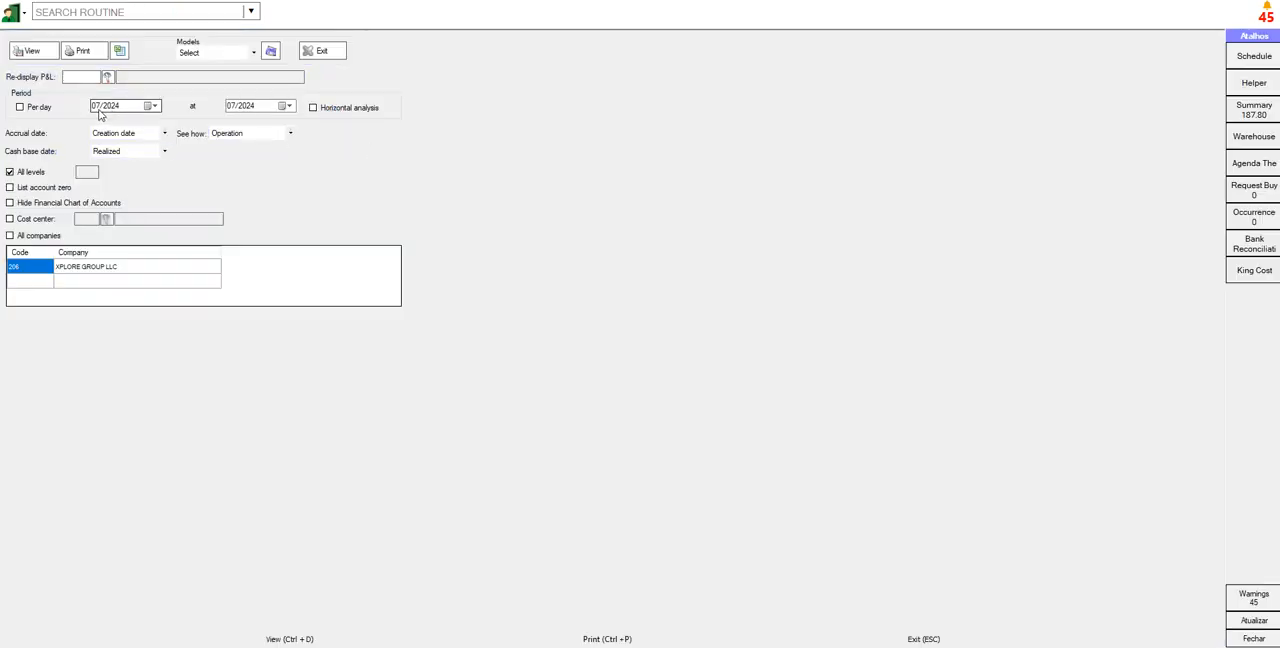
- Display the P&L report with the period starting in 03/2024 and examine its summary and account detail pages
left_click(100, 108)
left_click(28, 52)
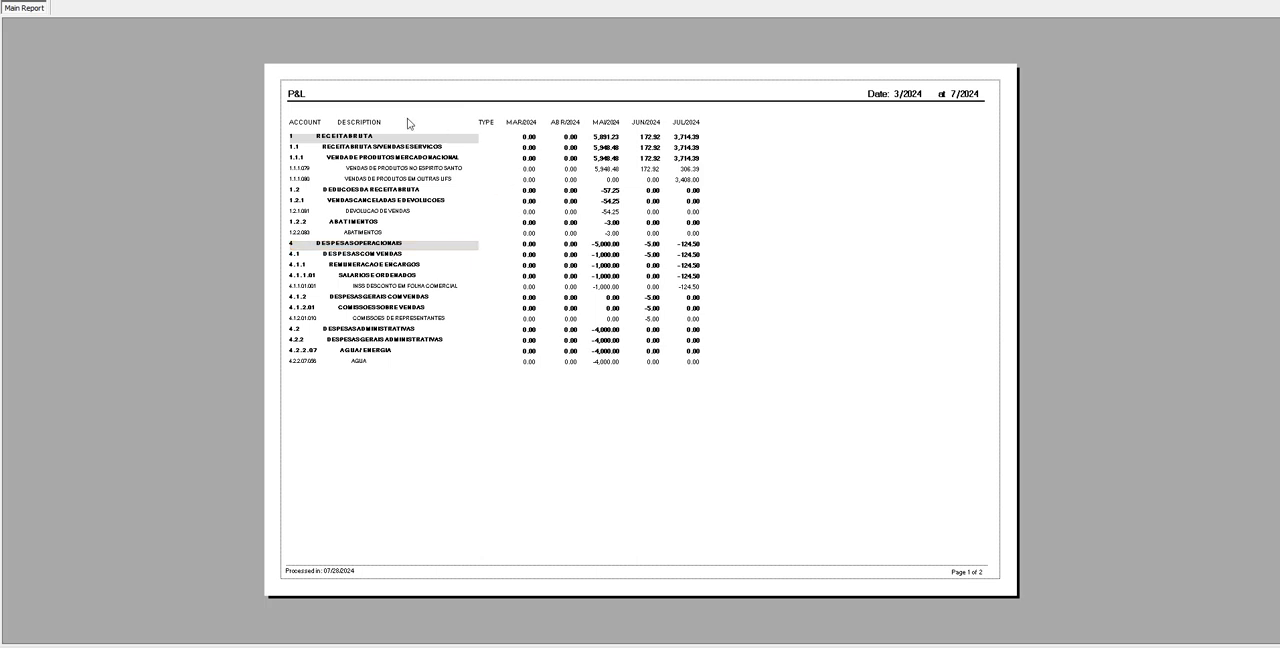
left_click(257, 1)
left_click(268, 12)
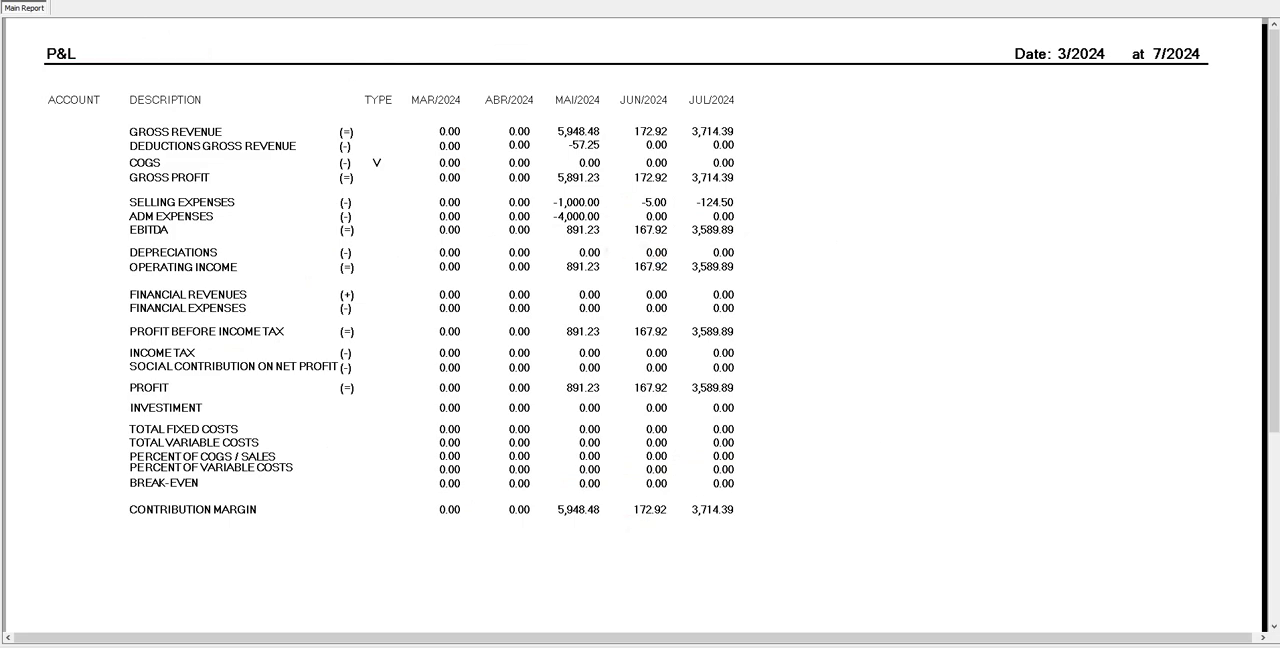
left_click(140, 2)
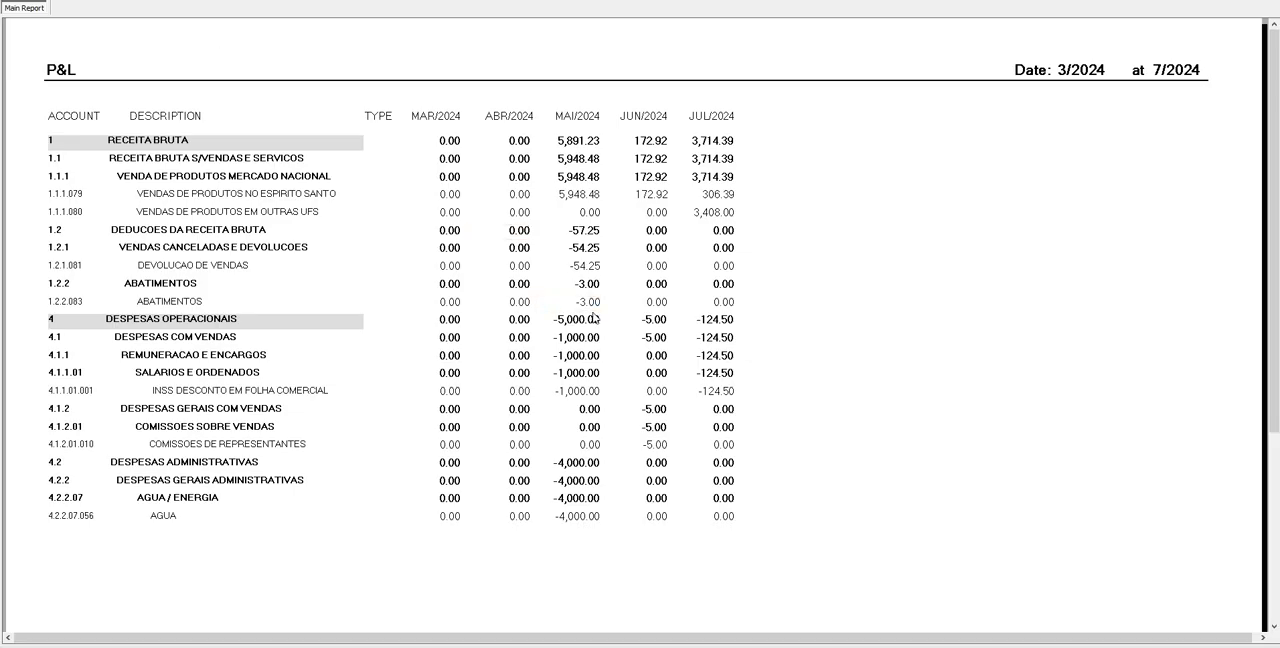